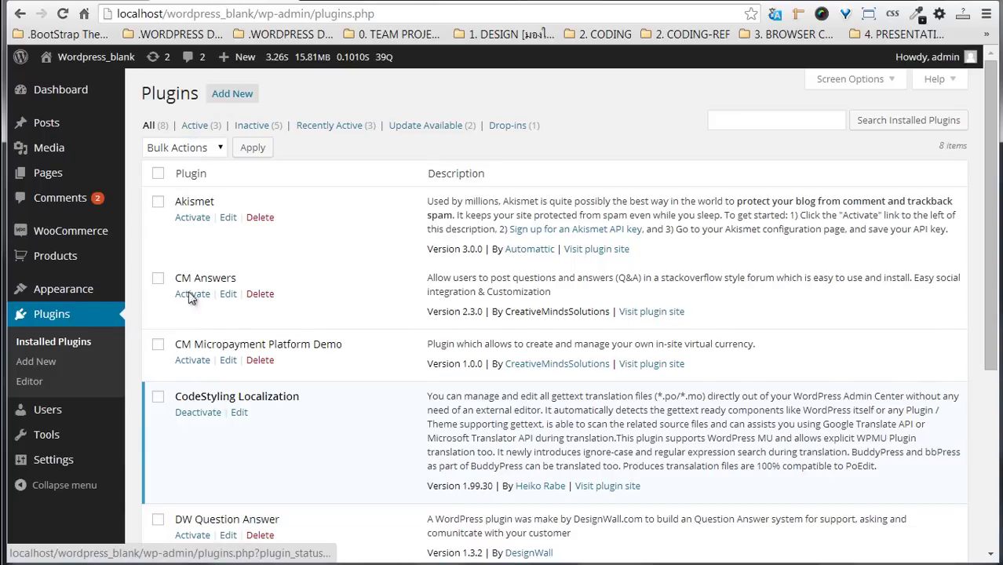
# Activate the DW Question Answer plugin from the list of installed plugins.
pyautogui.scroll(-3, 266, 416)
pyautogui.scroll(-1, 267, 416)
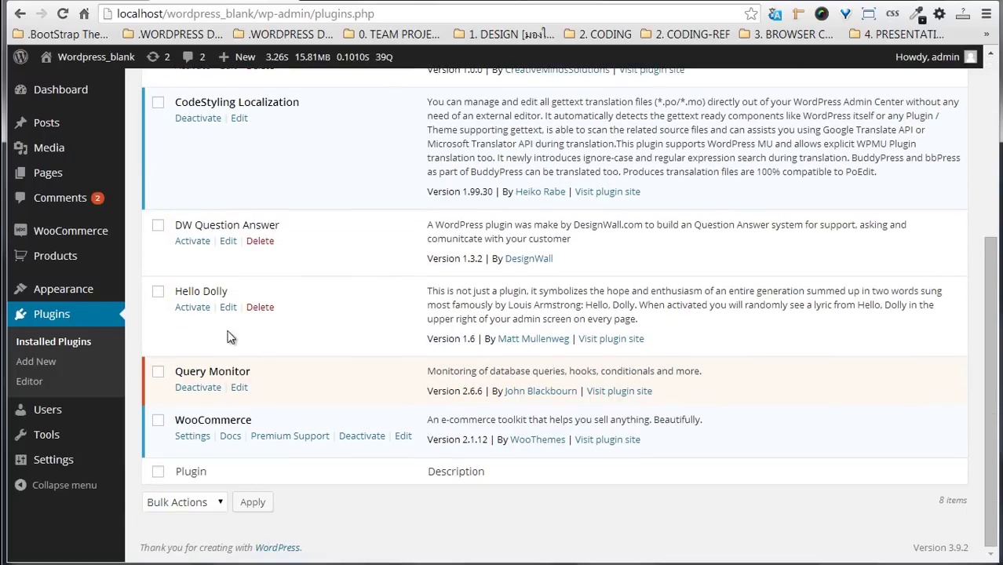
pyautogui.click(196, 244)
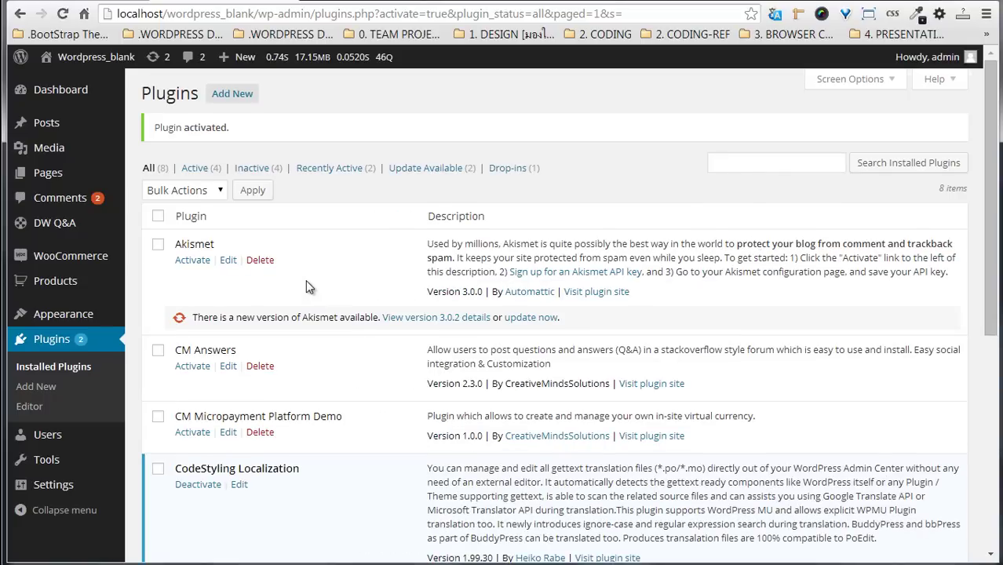
# View the site's page list, including the DWQA pages, and open the list of all DW Q&A questions.
pyautogui.click(53, 174)
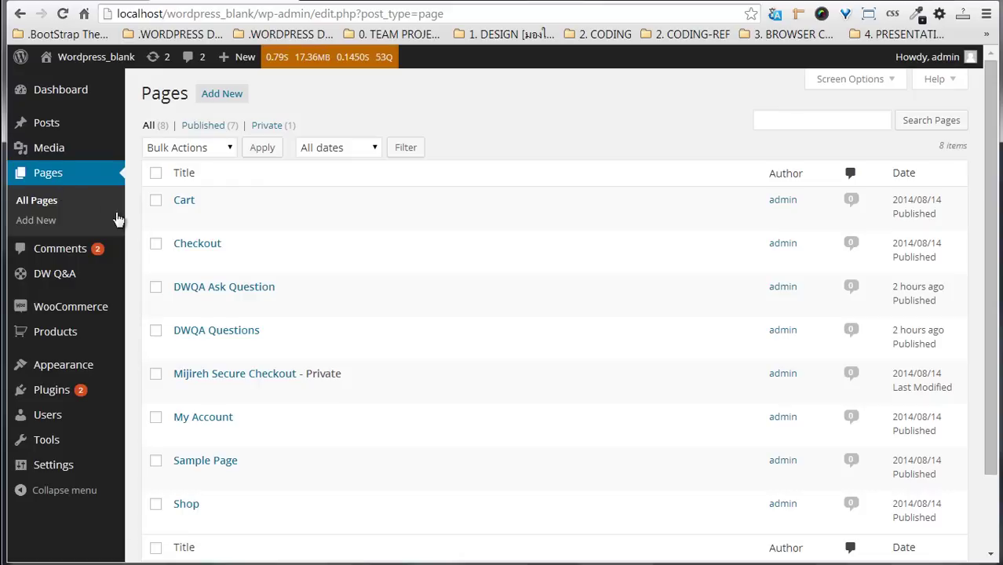
pyautogui.scroll(-2, 288, 281)
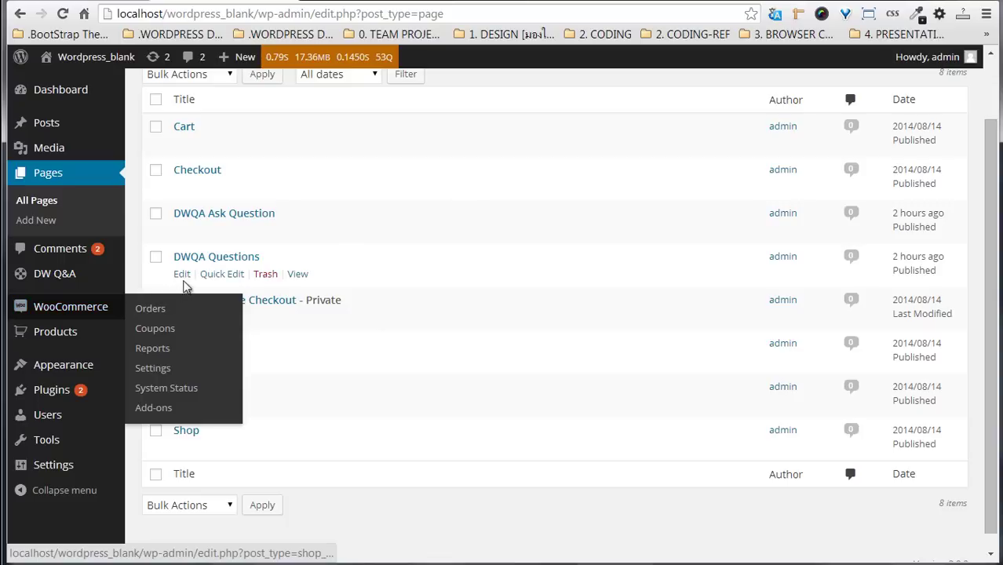
pyautogui.moveTo(54, 283)
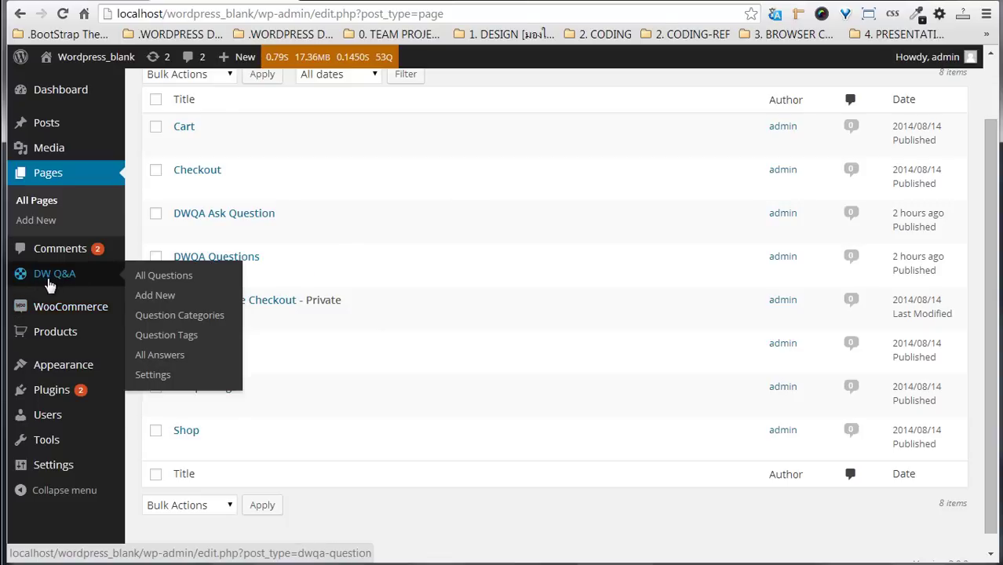
pyautogui.click(58, 276)
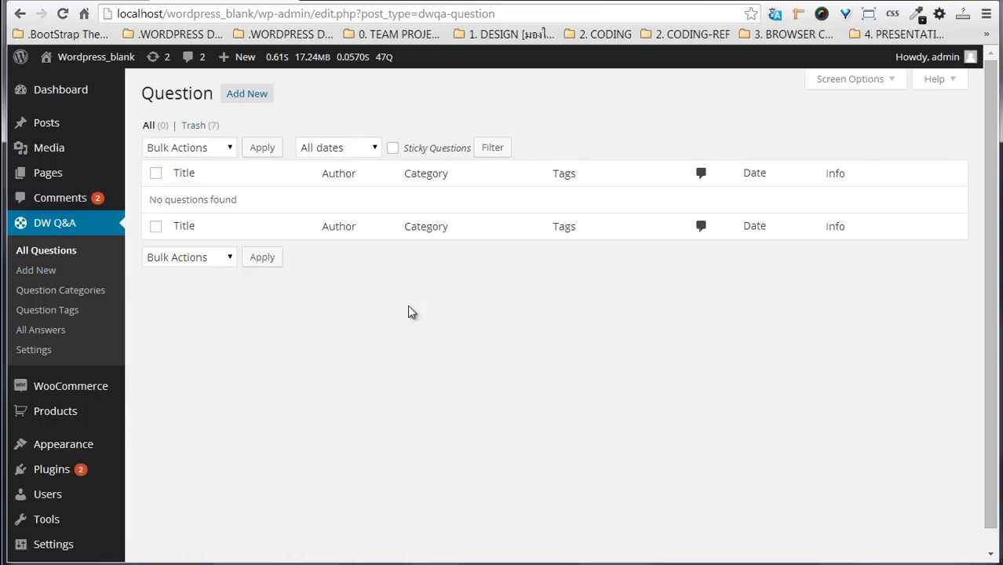
# Create a new DW Q&A question titled "สอบถามการใช้งาน plugin QA Plugin".
pyautogui.click(47, 275)
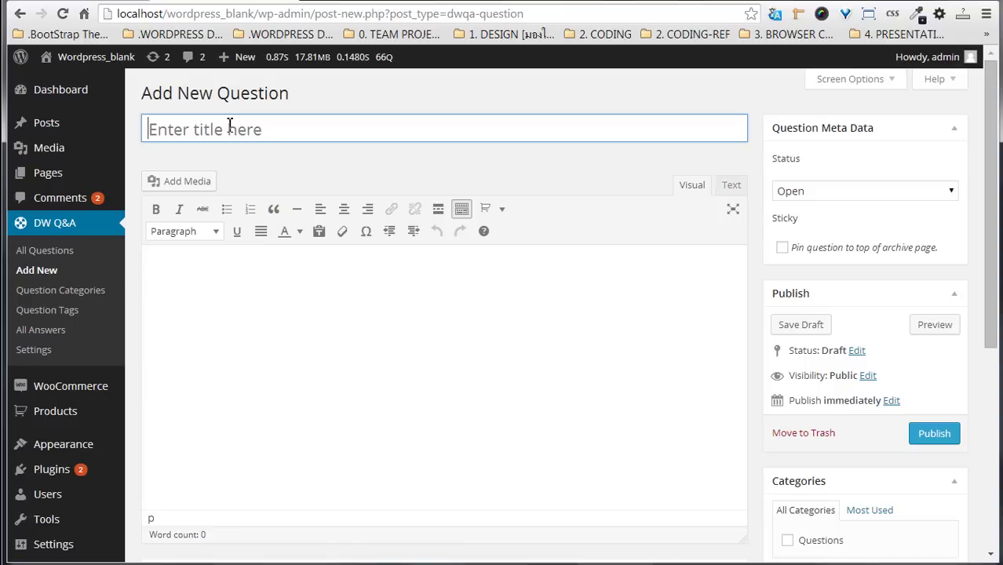
pyautogui.write('สอบถาม')
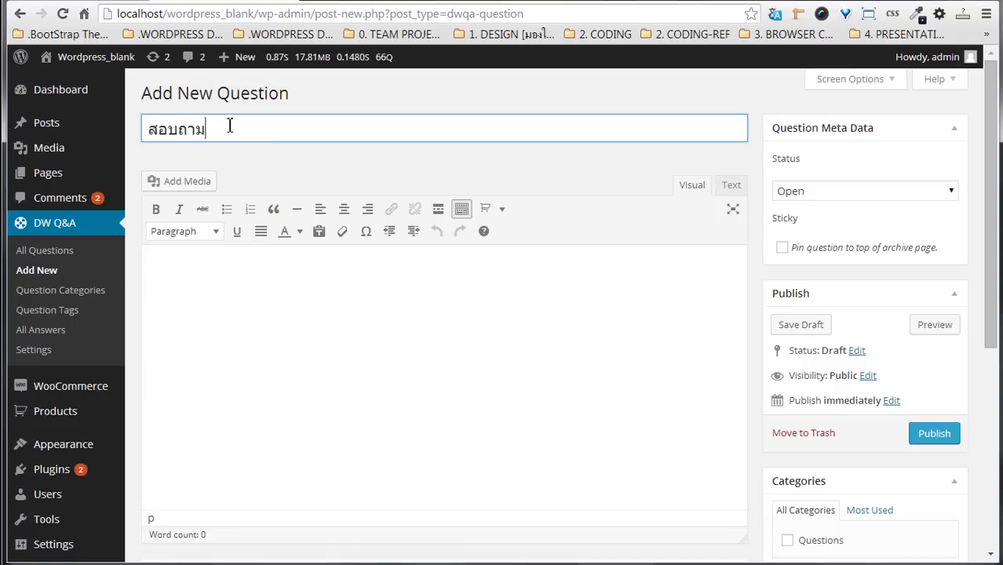
pyautogui.write('การใช้งาน ')
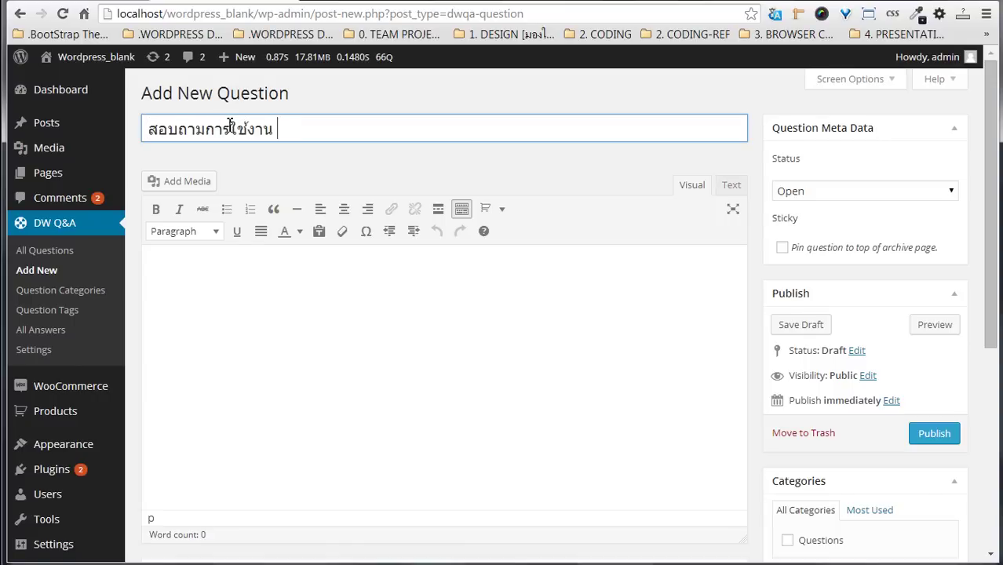
pyautogui.write('plugin o')
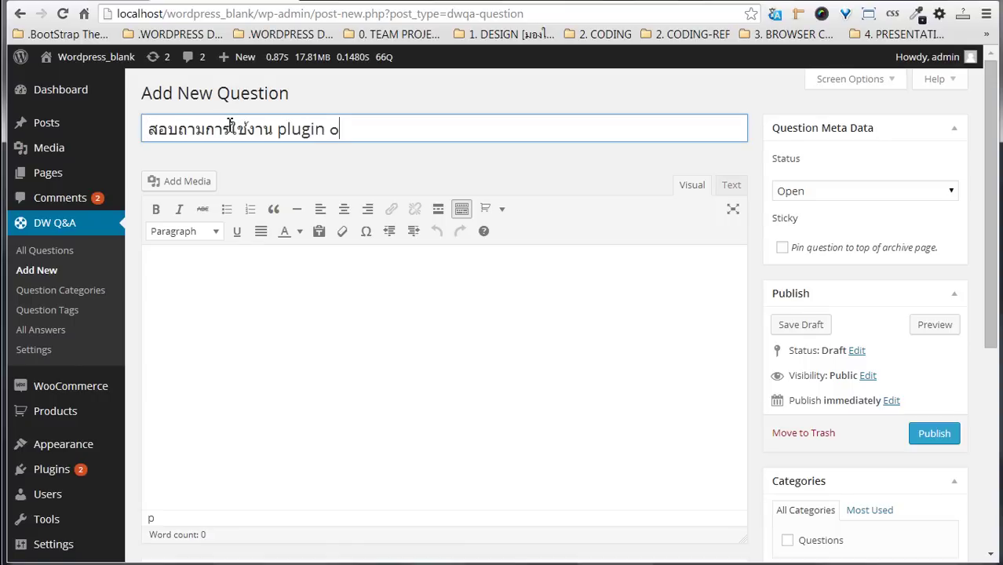
pyautogui.press('BackSpace')
pyautogui.write('QA Plugin')
# Enter "รายละเอียด" as the question's body text and publish the question.
pyautogui.click(264, 364)
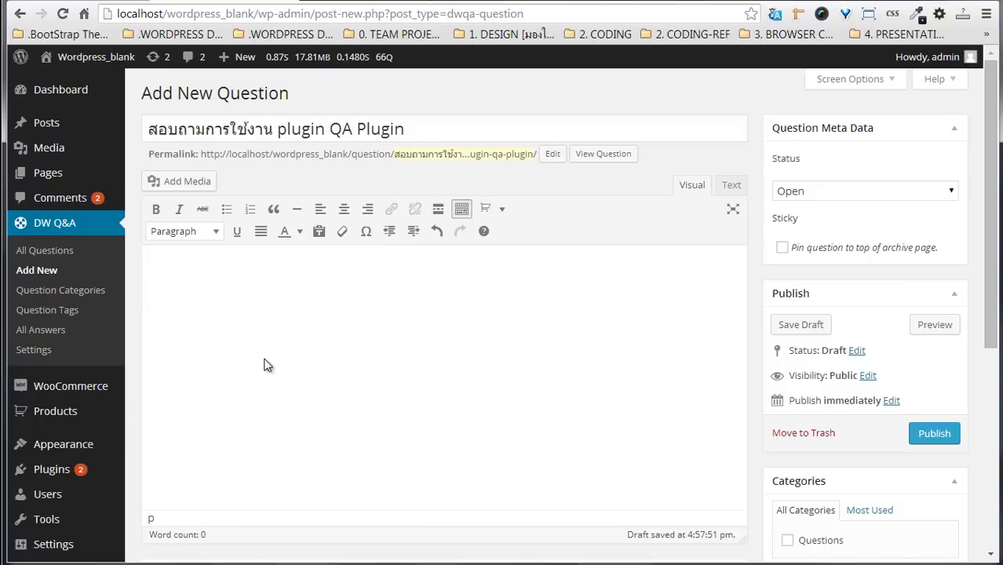
pyautogui.write('รายล')
pyautogui.write('ะเอียด')
pyautogui.scroll(-3, 497, 399)
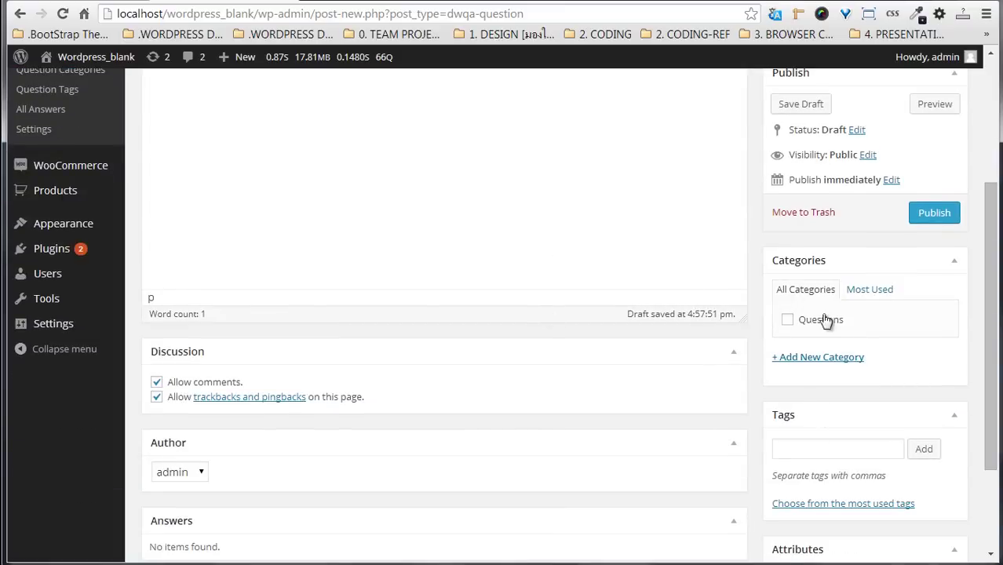
pyautogui.scroll(-2, 596, 368)
pyautogui.scroll(4, 707, 353)
pyautogui.click(919, 296)
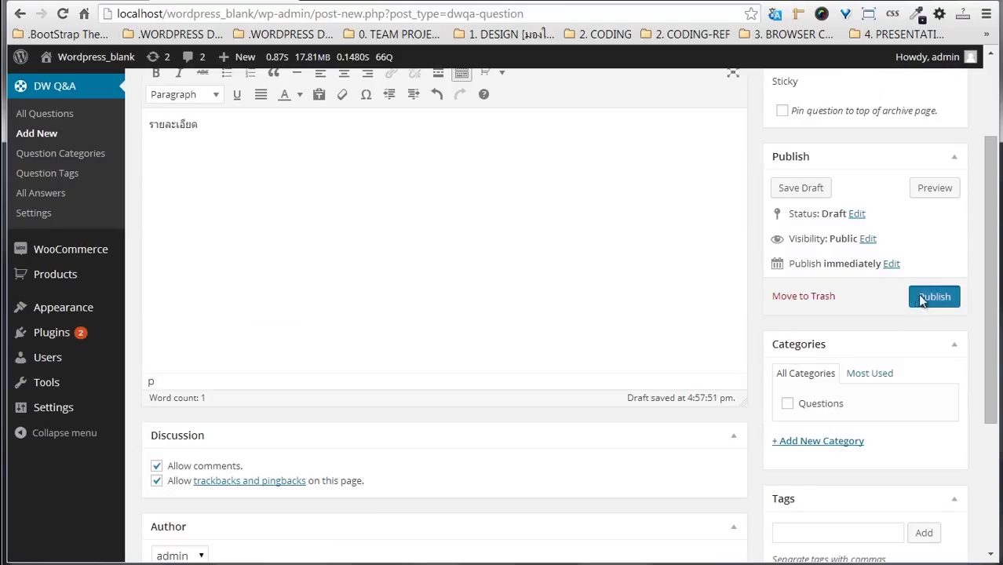
pyautogui.scroll(3, 737, 364)
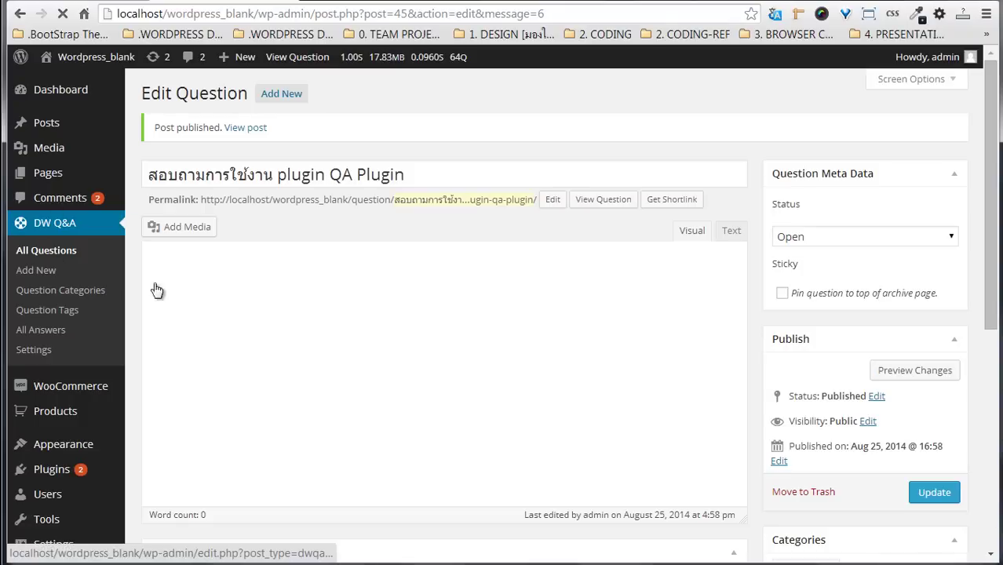
# Look through the DW Q&A question list, question categories, question tags and answers.
pyautogui.click(62, 259)
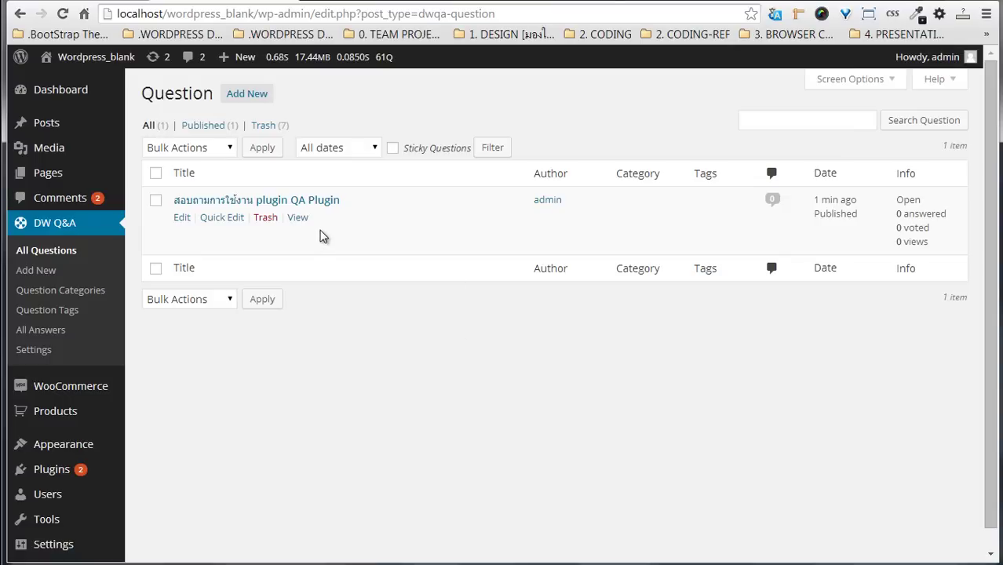
pyautogui.click(47, 291)
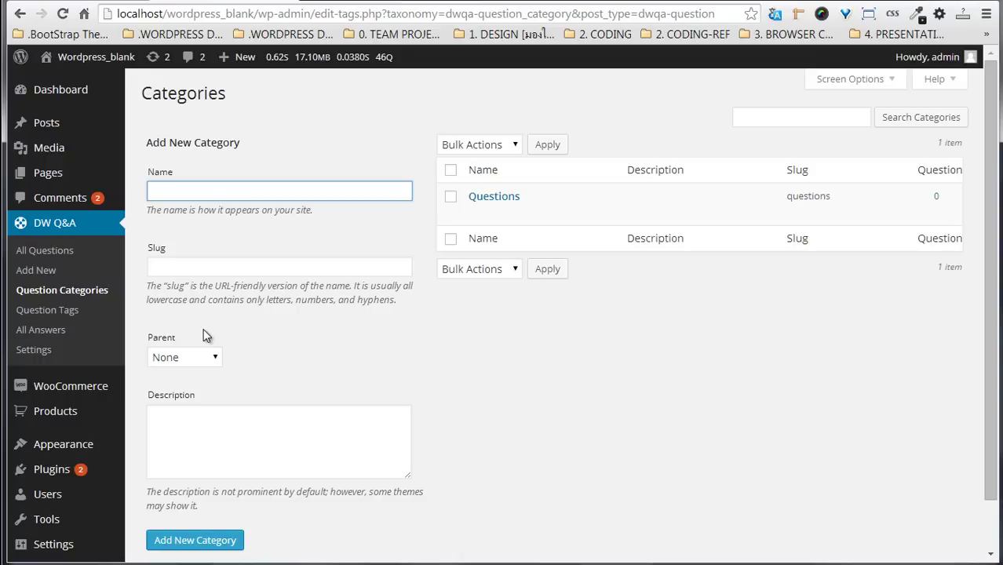
pyautogui.click(51, 311)
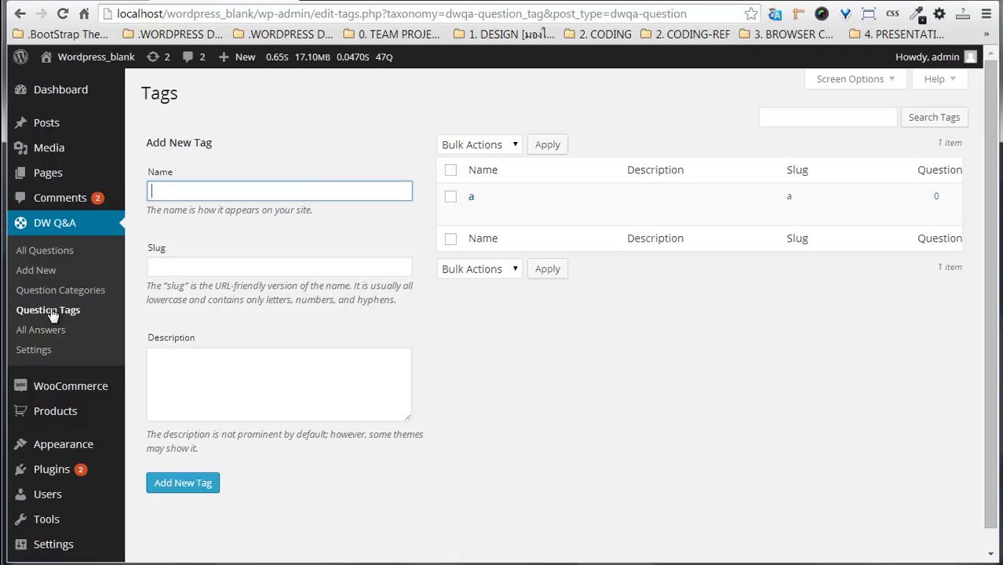
pyautogui.click(28, 330)
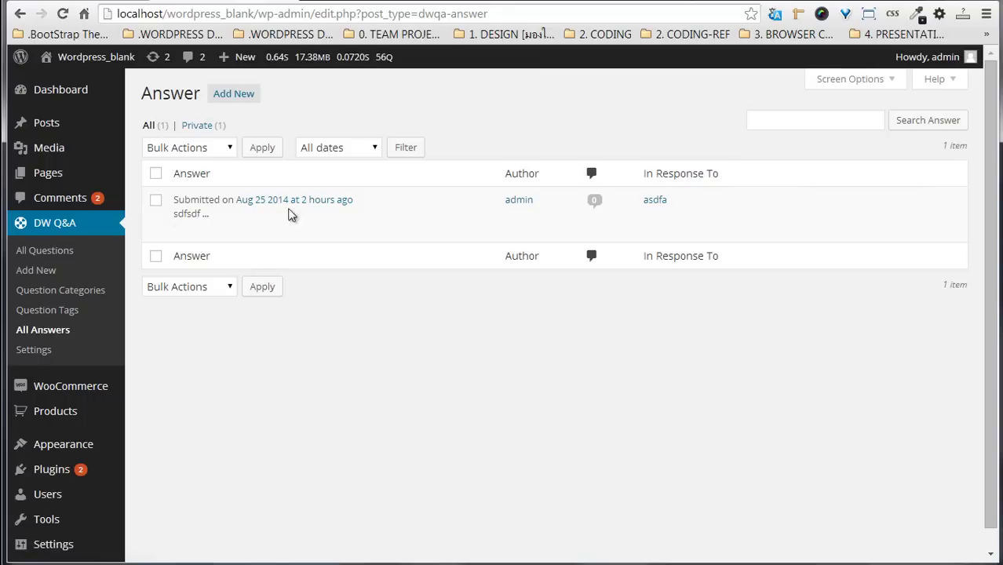
# Open the DWQA settings and examine the Question List Page, archive page limit and Ask Question Page options.
pyautogui.click(33, 350)
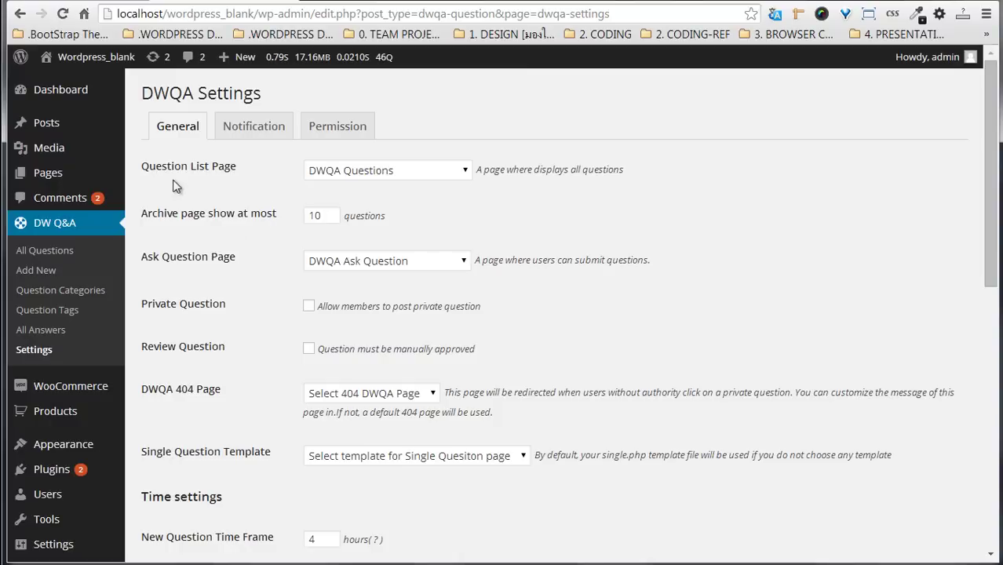
pyautogui.moveTo(144, 168); pyautogui.dragTo(242, 180)
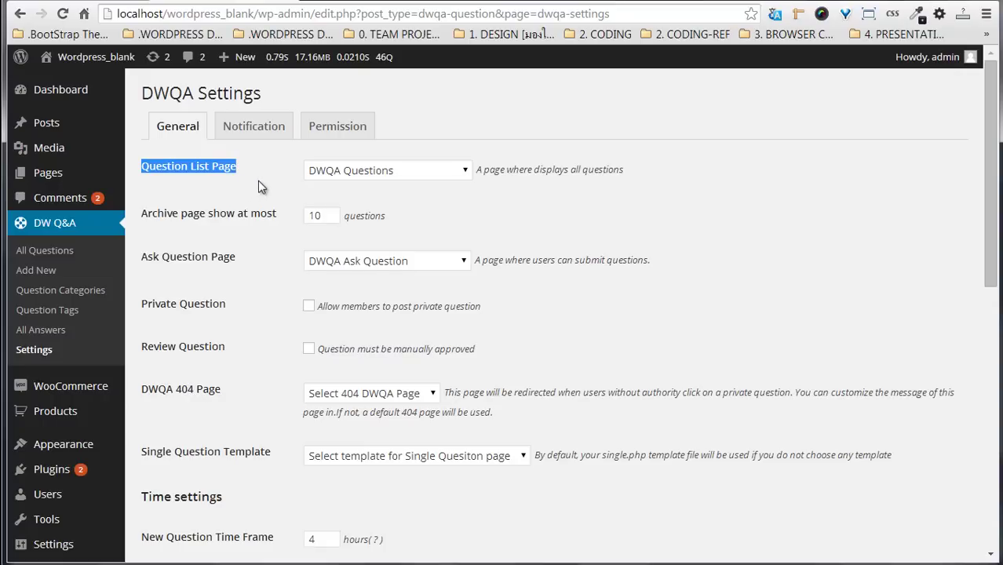
pyautogui.click(326, 173)
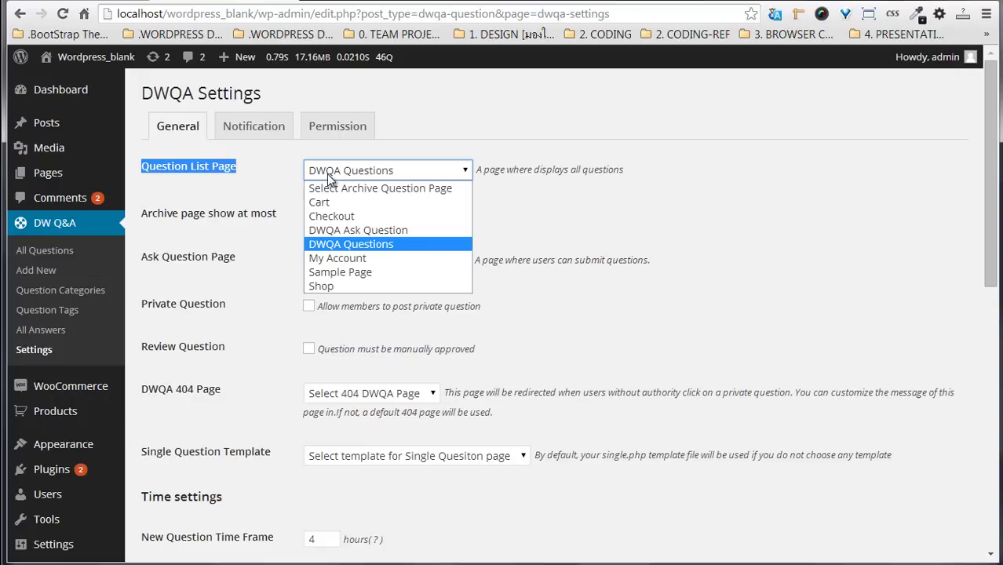
pyautogui.click(373, 244)
pyautogui.click(280, 188)
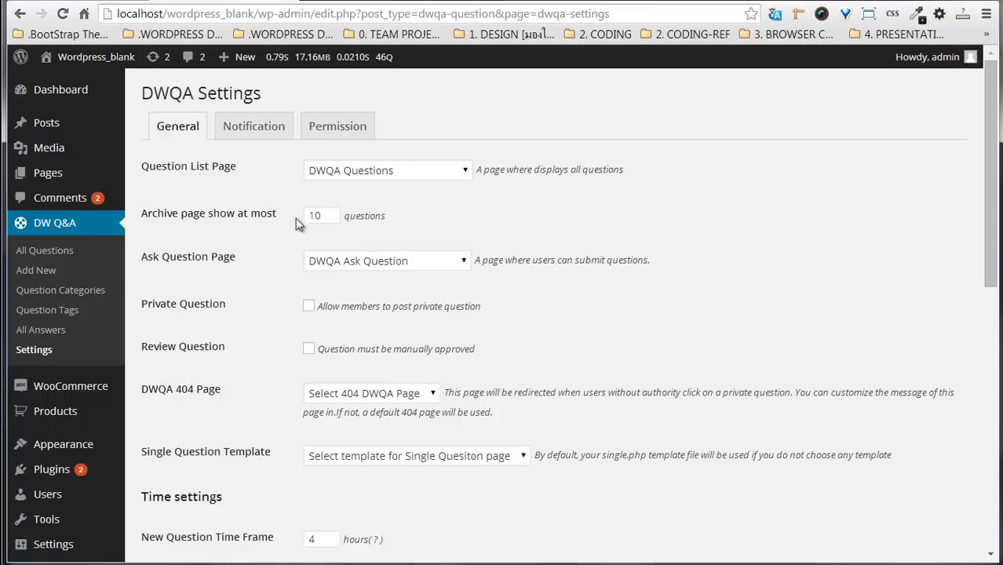
pyautogui.moveTo(326, 218); pyautogui.dragTo(306, 220)
pyautogui.click(340, 266)
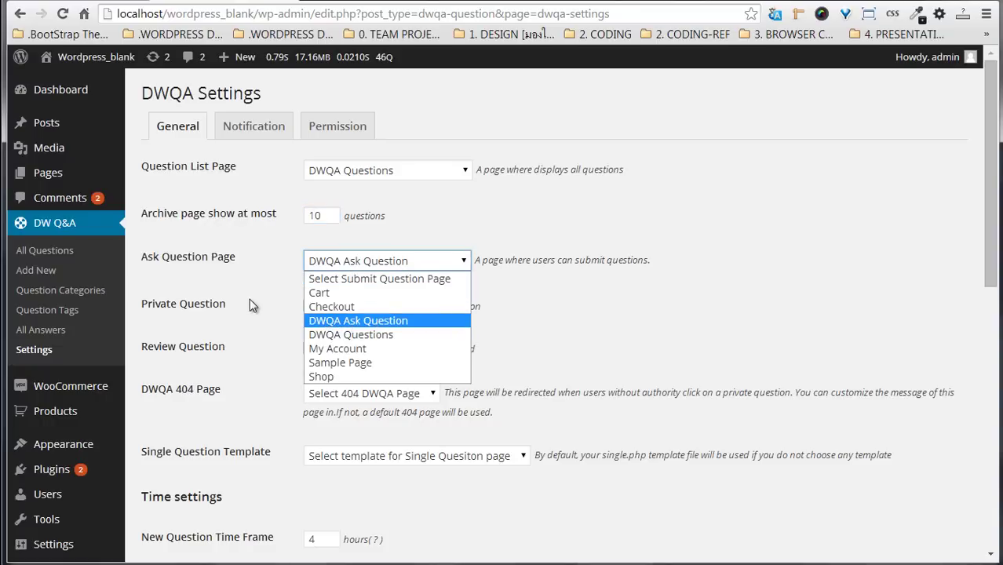
pyautogui.click(277, 329)
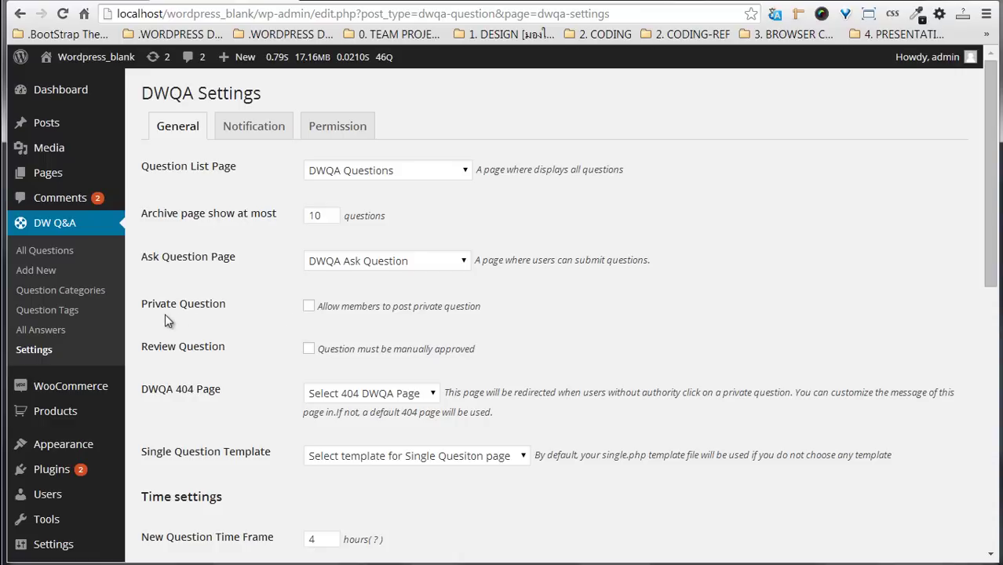
# Try switching the Private Question and Review Question options on and back off.
pyautogui.moveTo(144, 305); pyautogui.dragTo(230, 310)
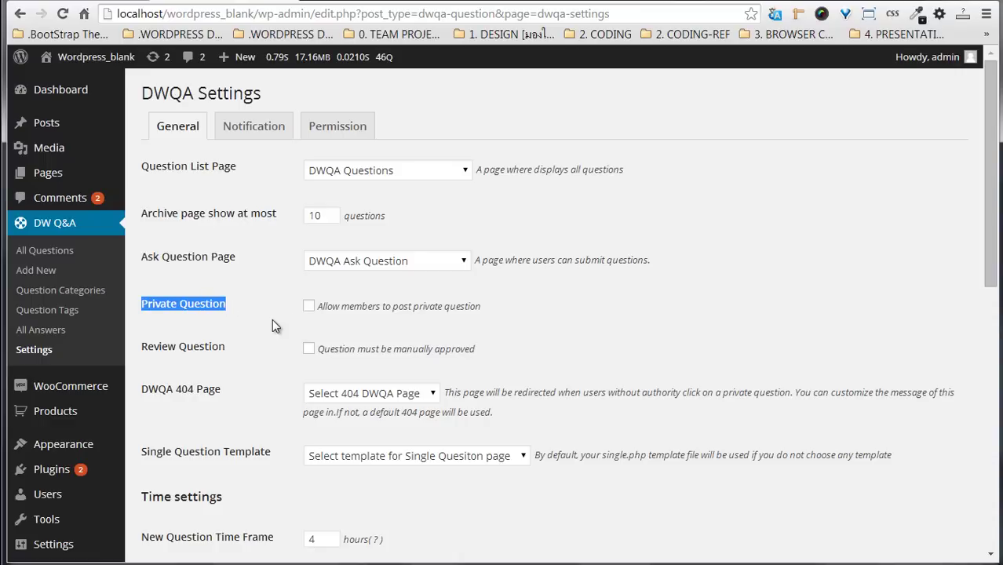
pyautogui.click(309, 308)
pyautogui.click(309, 308)
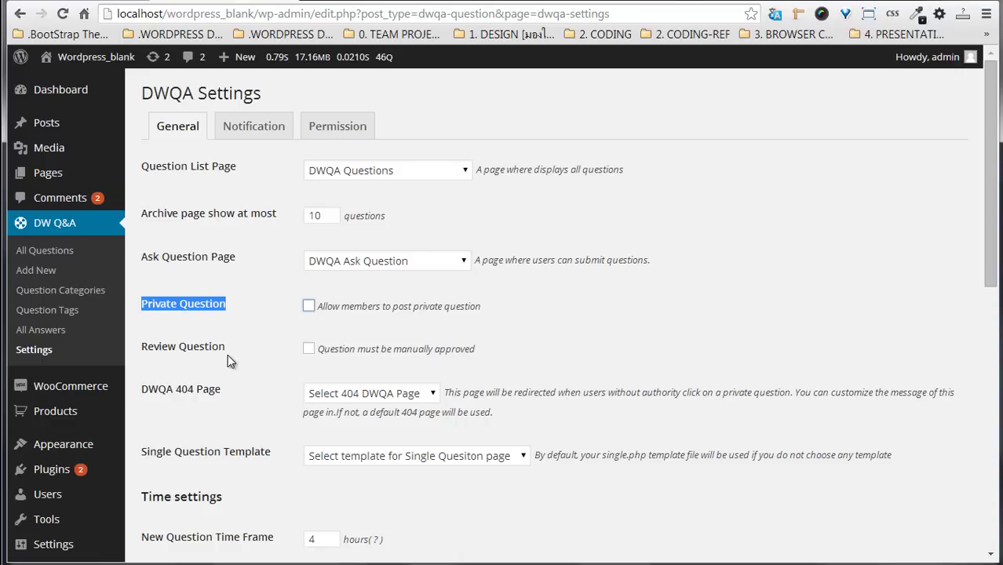
pyautogui.click(308, 351)
pyautogui.click(308, 351)
pyautogui.moveTo(224, 347); pyautogui.dragTo(167, 350)
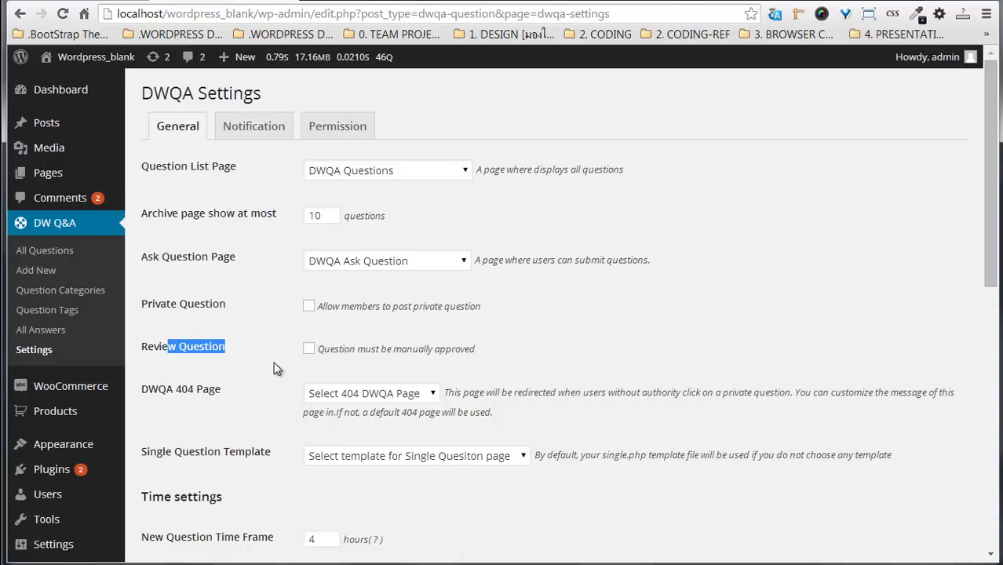
pyautogui.click(273, 369)
# Examine the available choices for the DWQA 404 Page and the Single Question Template without changing either.
pyautogui.scroll(-1, 274, 368)
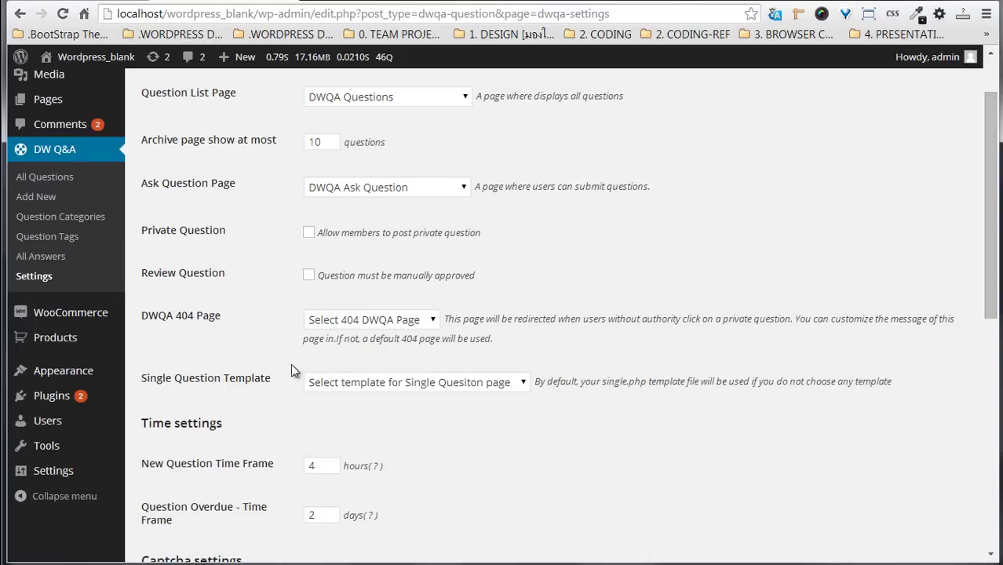
pyautogui.click(409, 320)
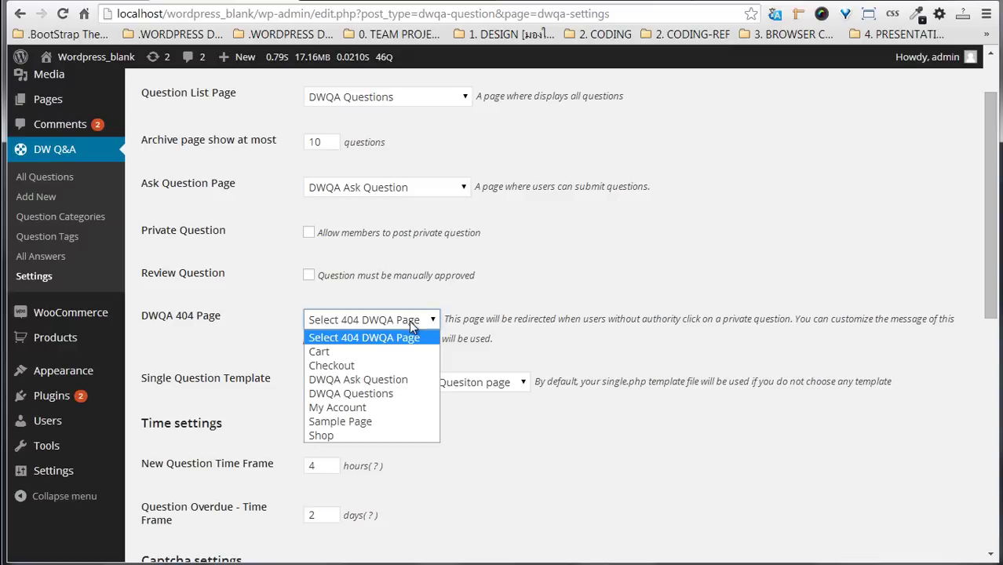
pyautogui.click(347, 340)
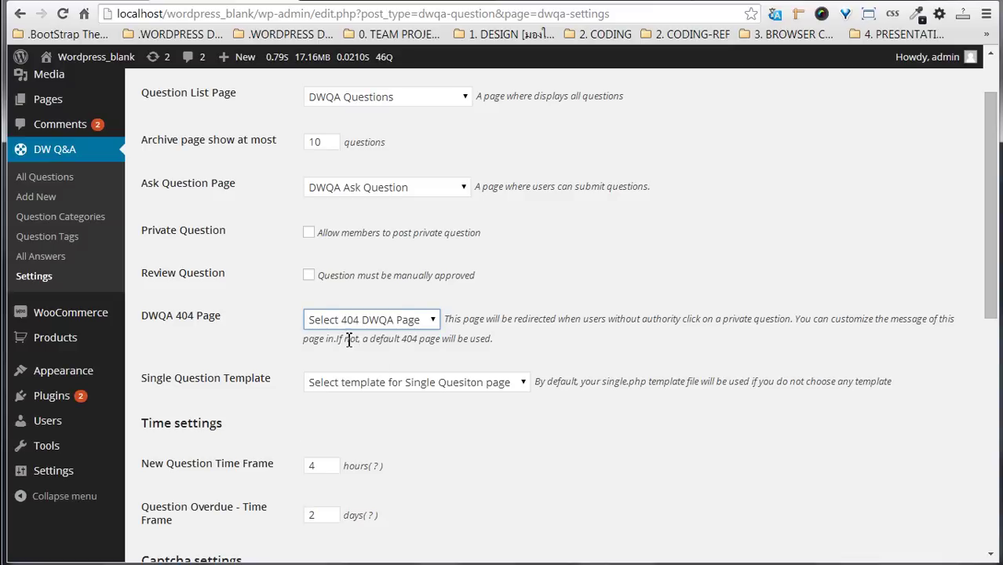
pyautogui.scroll(-1, 267, 365)
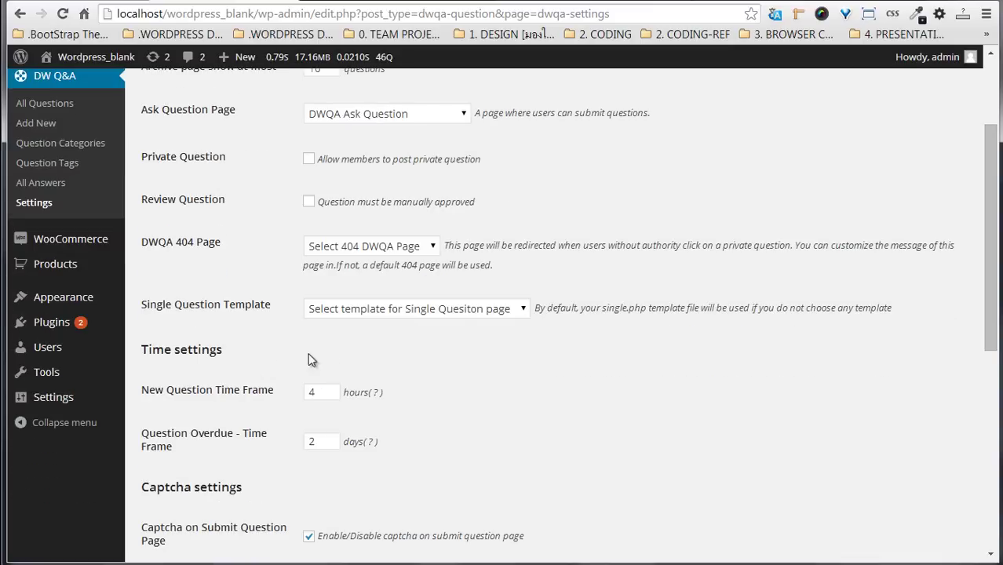
pyautogui.click(447, 311)
pyautogui.click(447, 313)
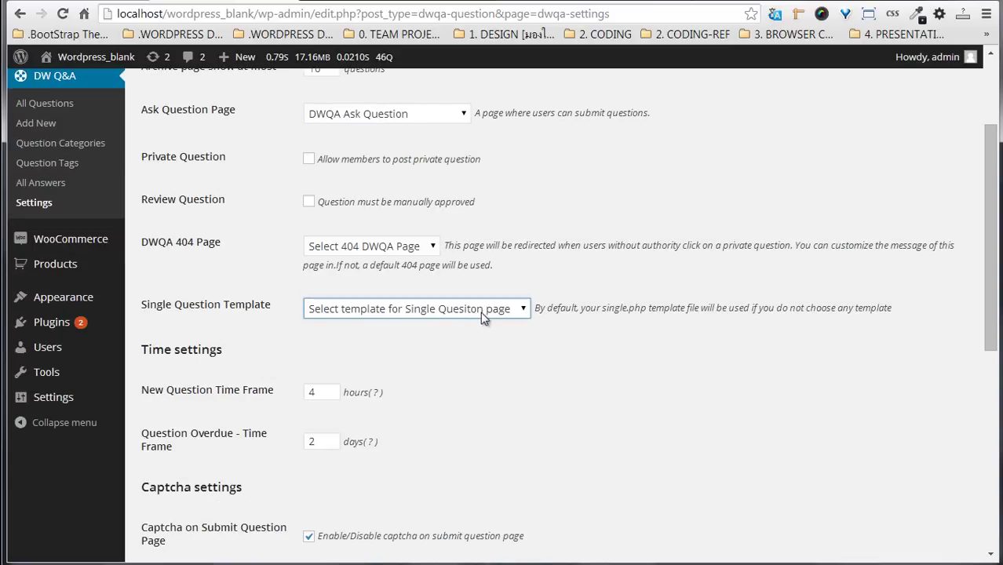
pyautogui.click(480, 314)
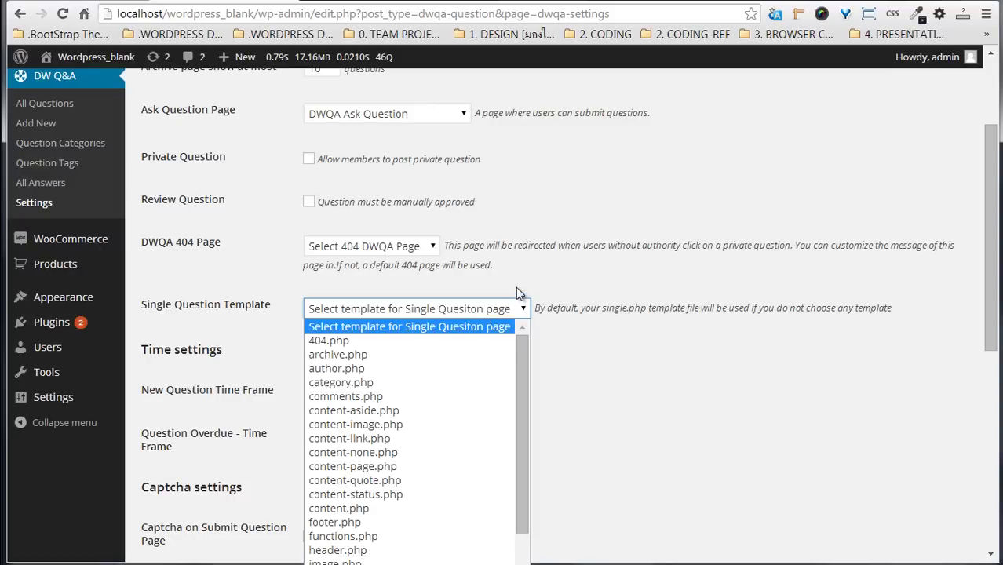
pyautogui.click(517, 292)
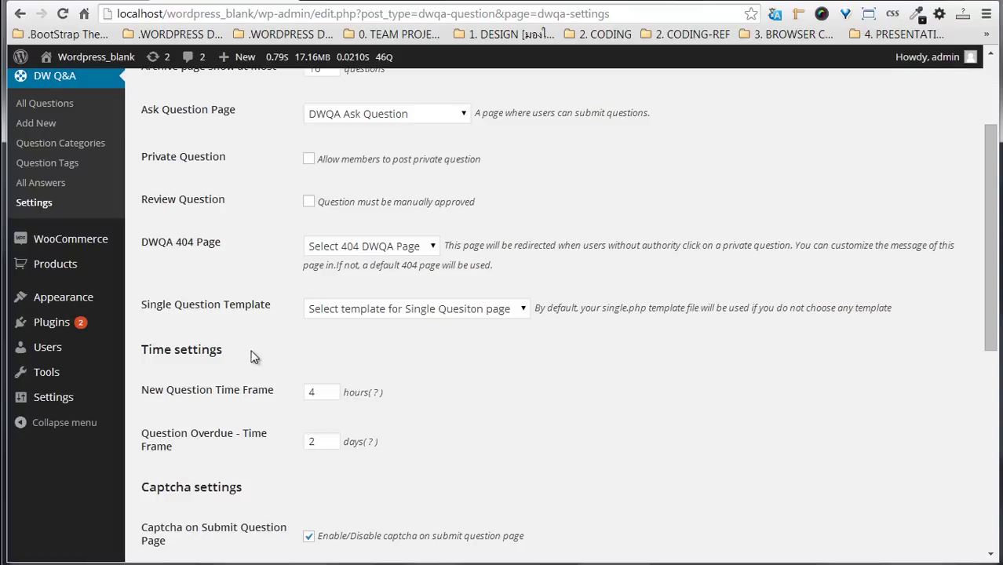
# Examine the Time settings, covering the New Question Time Frame and the Question Overdue Time Frame.
pyautogui.scroll(-1, 259, 353)
pyautogui.moveTo(226, 274); pyautogui.dragTo(138, 275)
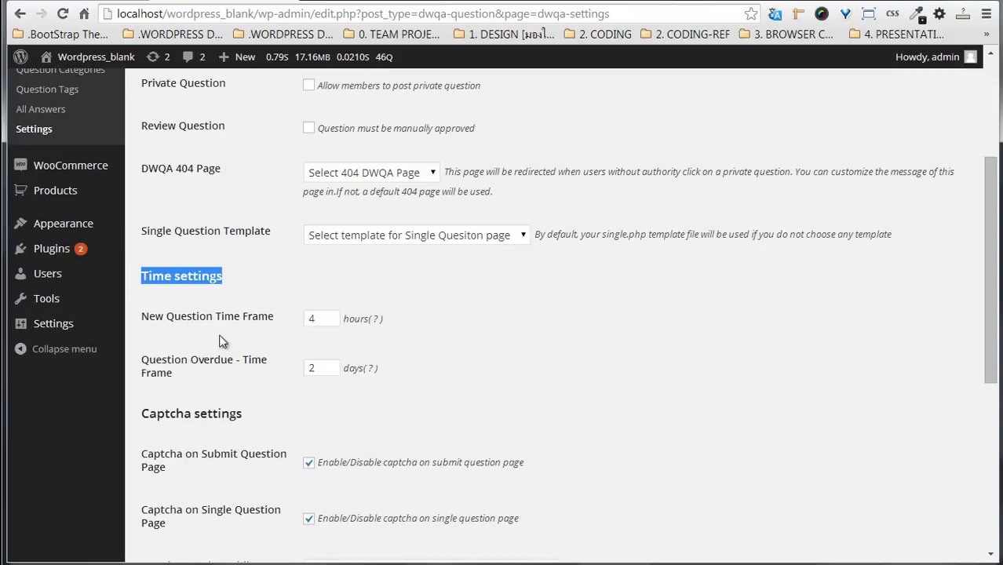
pyautogui.moveTo(276, 317); pyautogui.dragTo(137, 317)
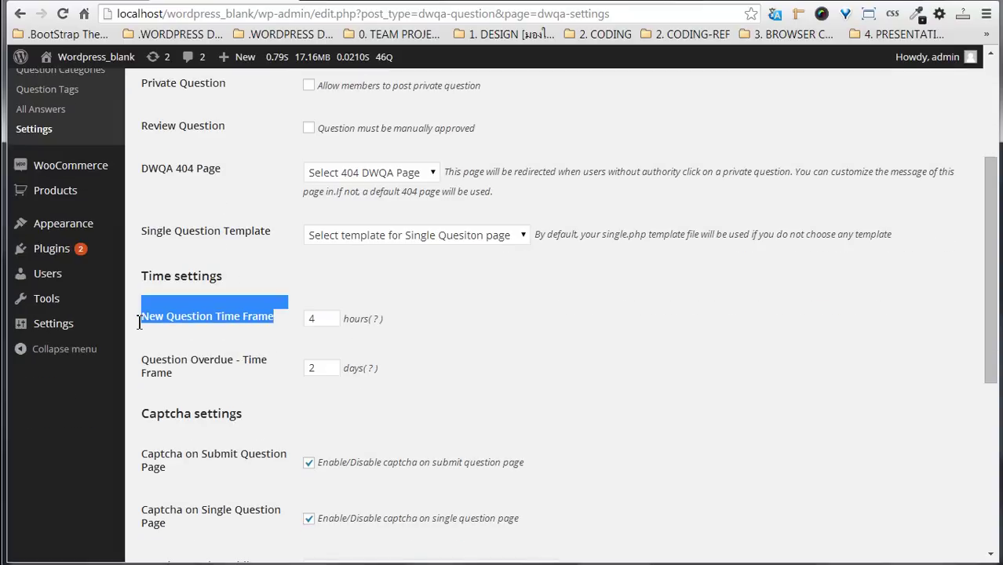
pyautogui.moveTo(326, 319); pyautogui.dragTo(316, 322)
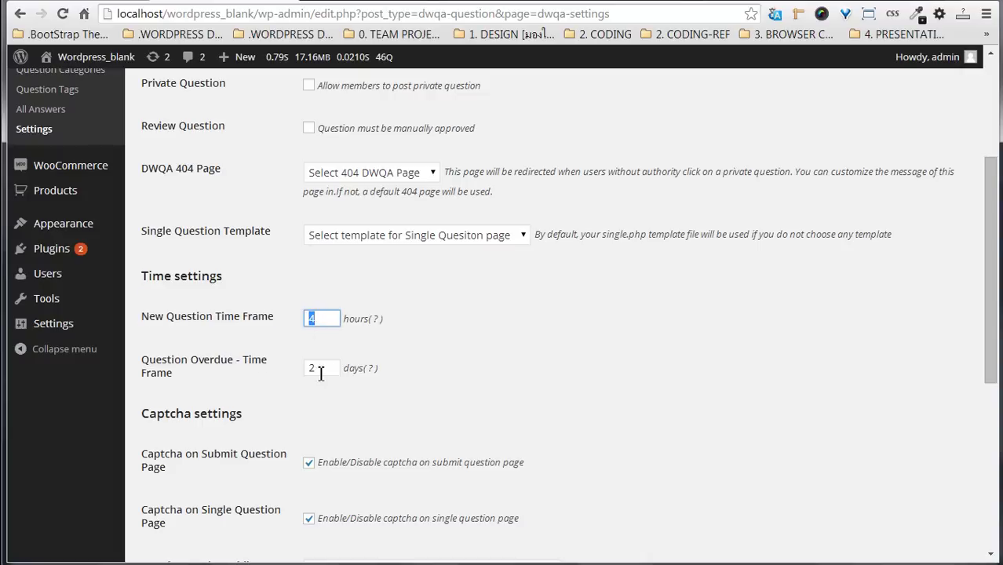
pyautogui.moveTo(320, 373); pyautogui.dragTo(291, 366)
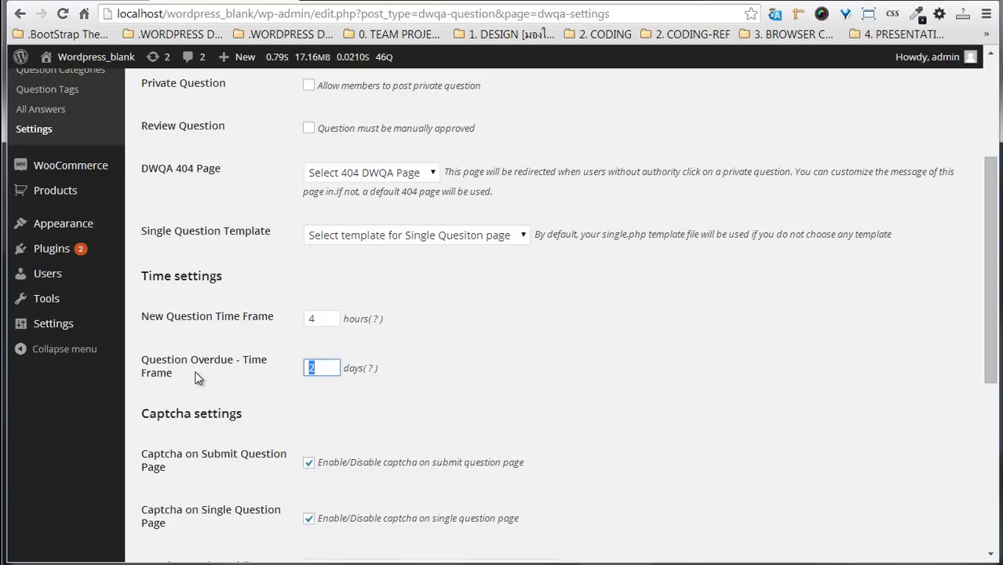
pyautogui.moveTo(143, 359)
pyautogui.mouseDown()
pyautogui.moveTo(236, 359)
pyautogui.moveTo(147, 359)
pyautogui.mouseUp()
pyautogui.click(234, 369)
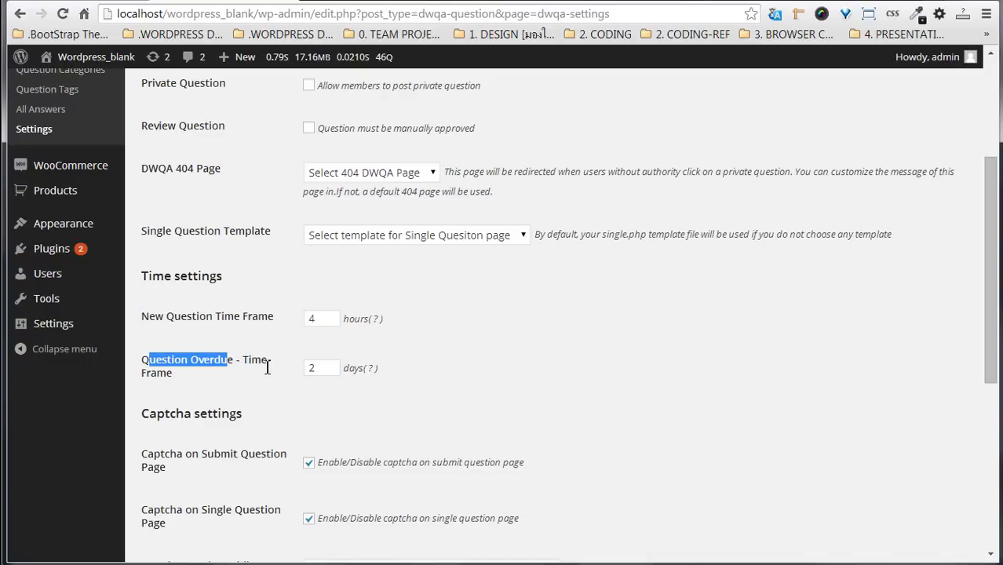
pyautogui.moveTo(346, 318); pyautogui.dragTo(325, 351)
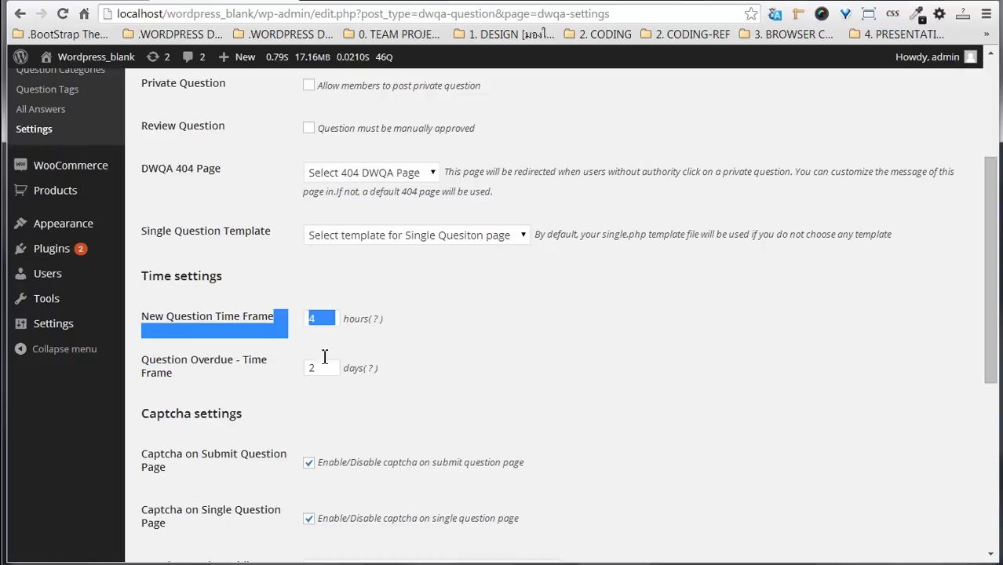
pyautogui.click(276, 376)
# Examine the Captcha settings for the submit and single question pages and the Google Captcha public and private key fields.
pyautogui.scroll(-1, 276, 373)
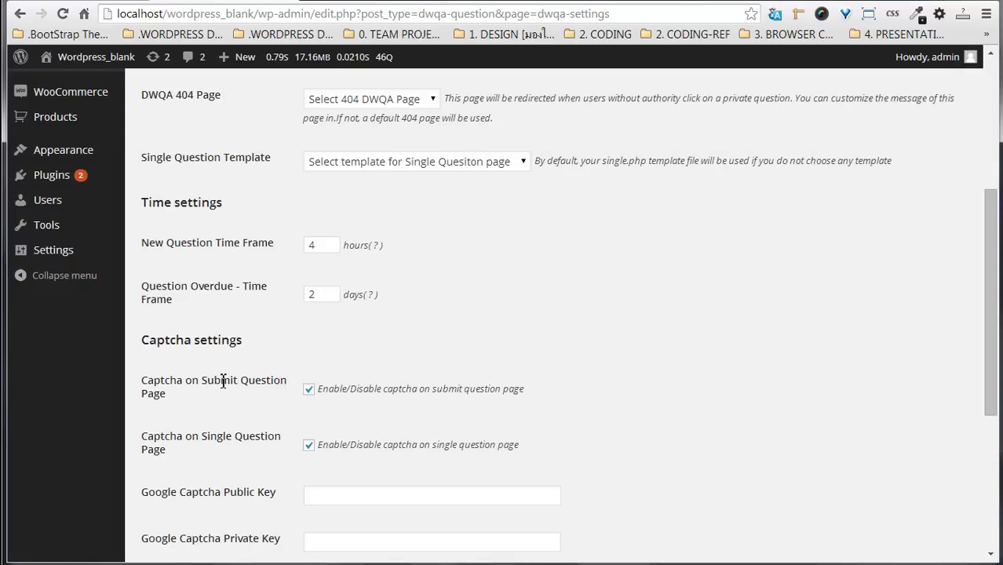
pyautogui.moveTo(257, 347); pyautogui.dragTo(148, 343)
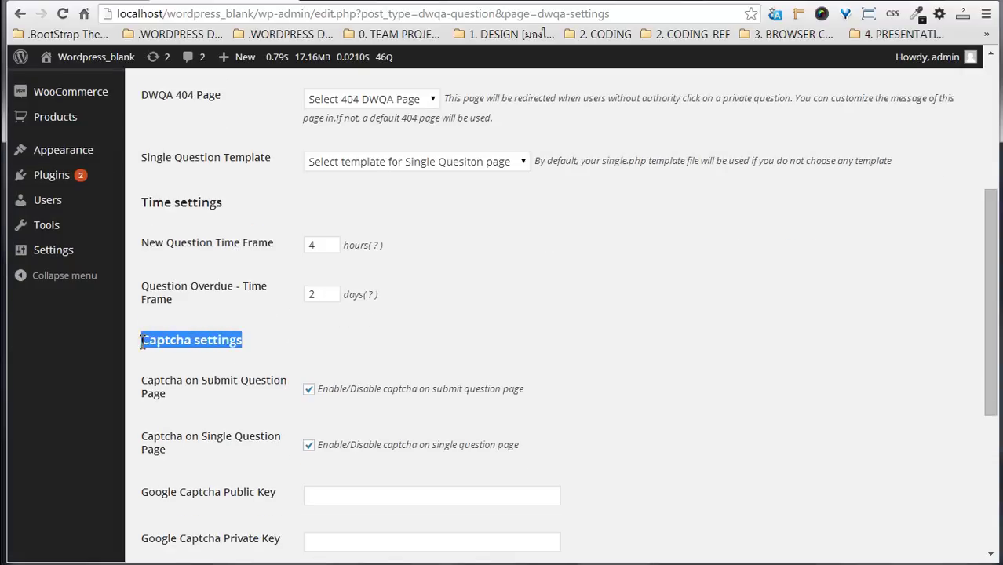
pyautogui.scroll(-1, 212, 400)
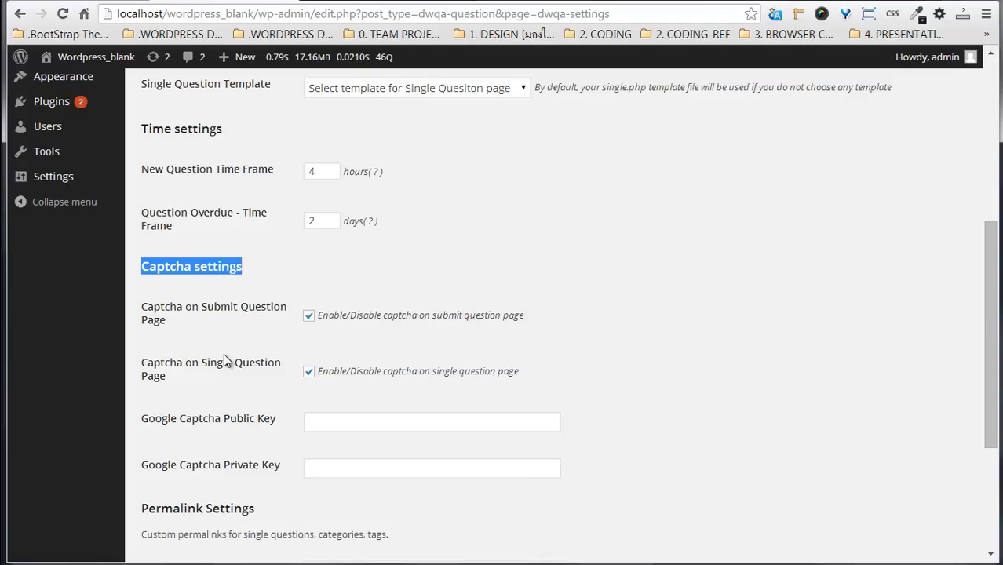
pyautogui.scroll(-1, 267, 354)
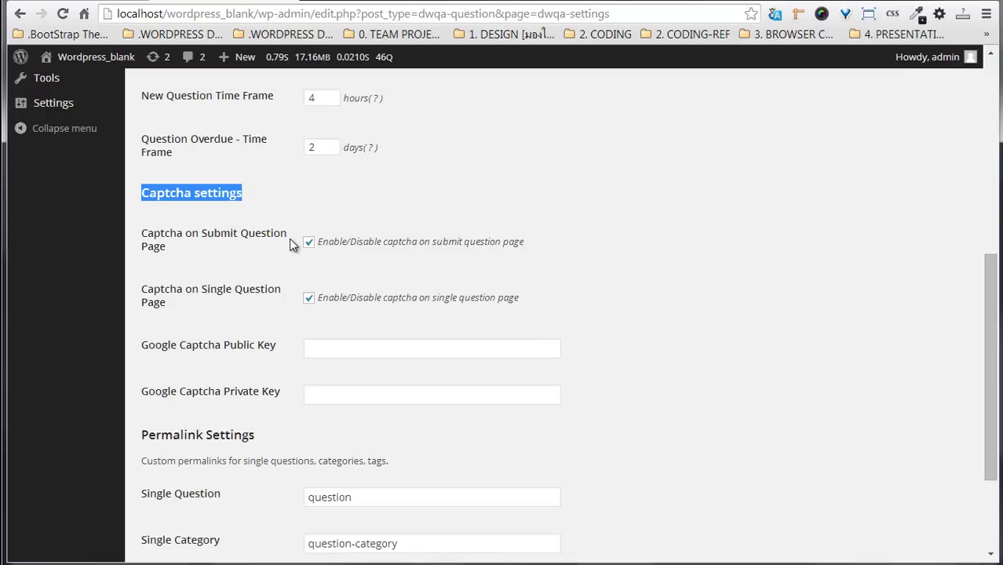
pyautogui.moveTo(144, 235); pyautogui.dragTo(264, 232)
pyautogui.click(264, 235)
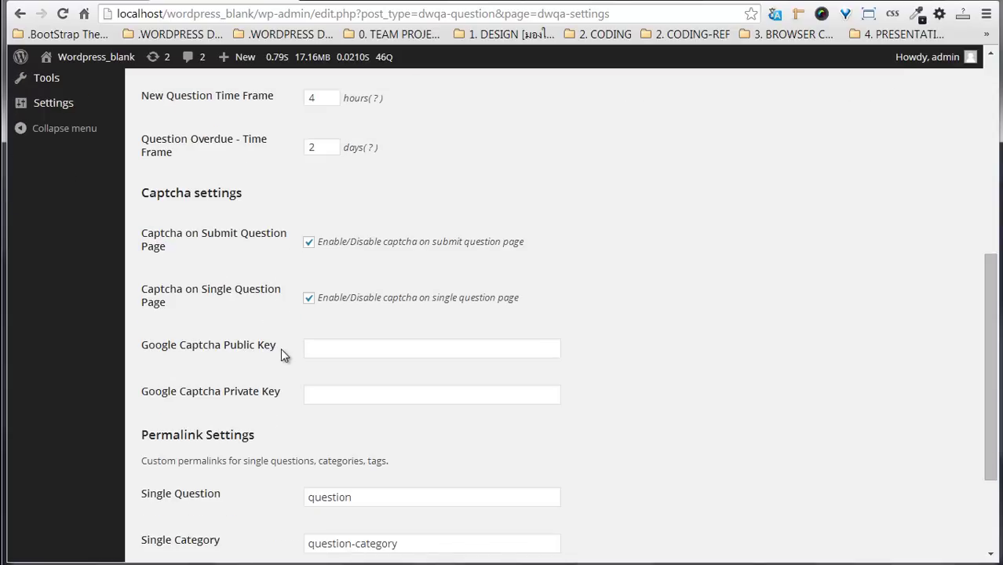
pyautogui.moveTo(241, 349); pyautogui.dragTo(144, 353)
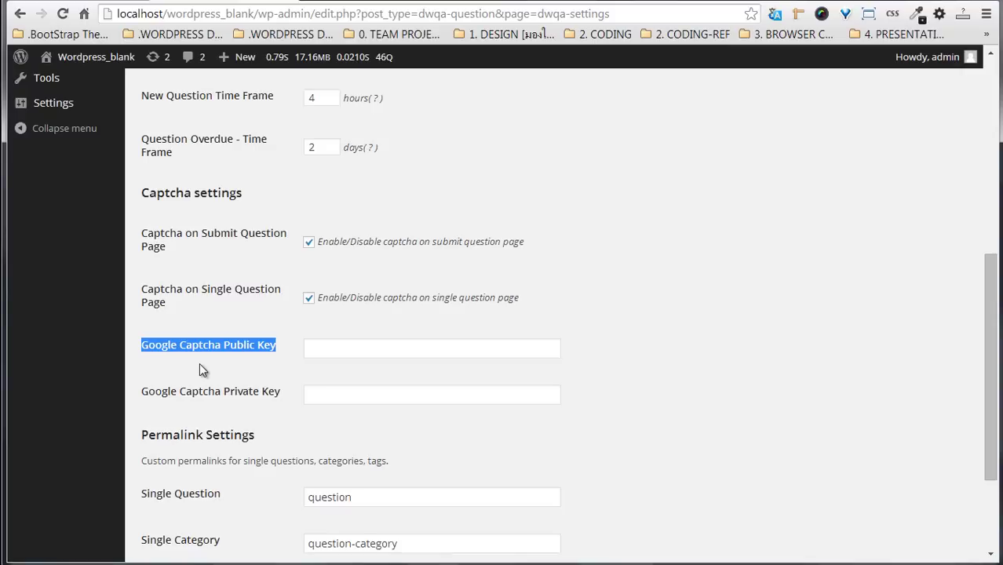
pyautogui.scroll(-1, 219, 369)
pyautogui.click(344, 321)
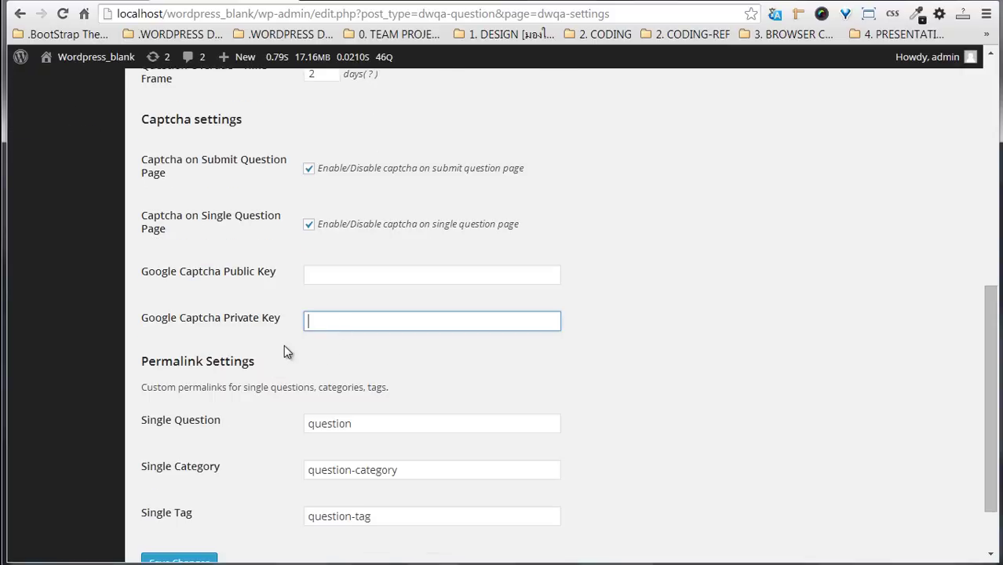
# Examine the Permalink Settings for Single Question, Single Category and Single Tag.
pyautogui.scroll(-1, 276, 374)
pyautogui.moveTo(367, 350); pyautogui.dragTo(284, 369)
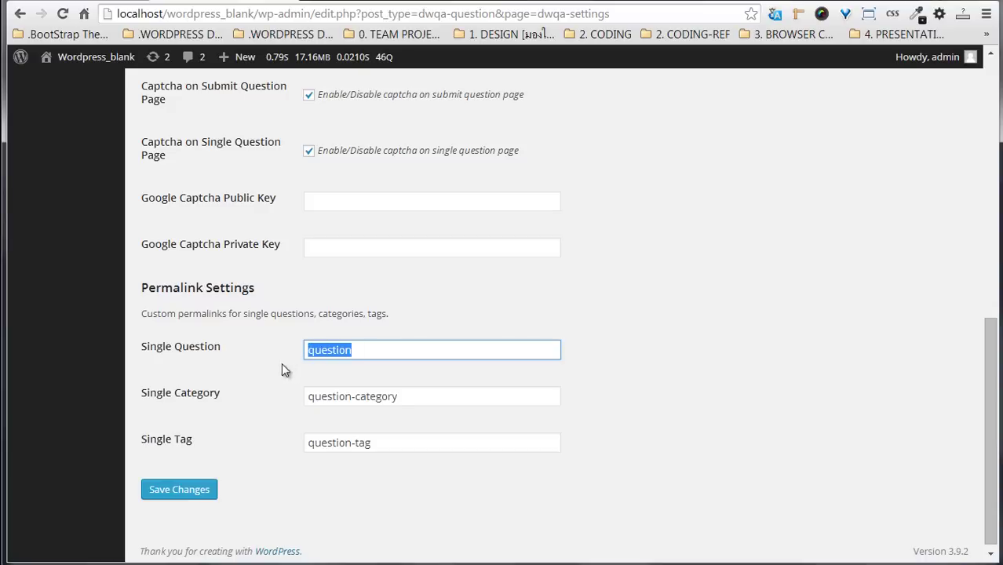
pyautogui.moveTo(414, 397); pyautogui.dragTo(258, 405)
pyautogui.moveTo(390, 444); pyautogui.dragTo(277, 442)
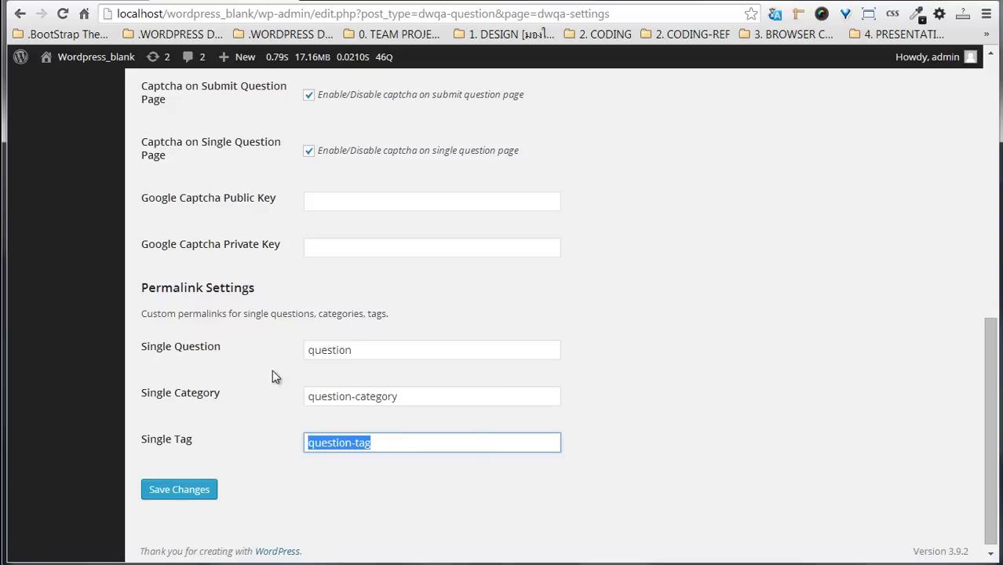
pyautogui.moveTo(376, 349); pyautogui.dragTo(268, 346)
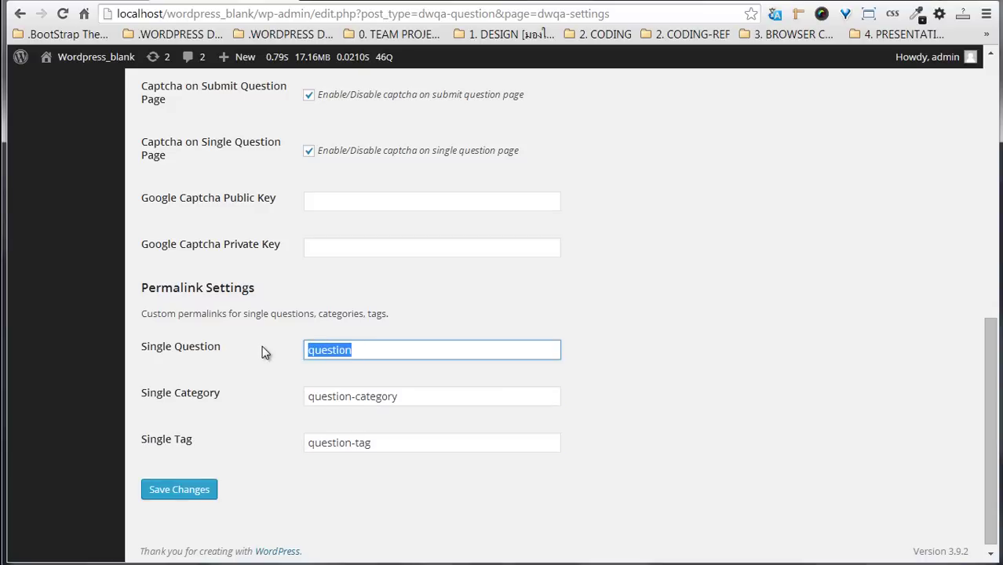
# Review the general settings again, from the archive page limit and private and review options through the time frames to the permalinks.
pyautogui.scroll(8, 262, 351)
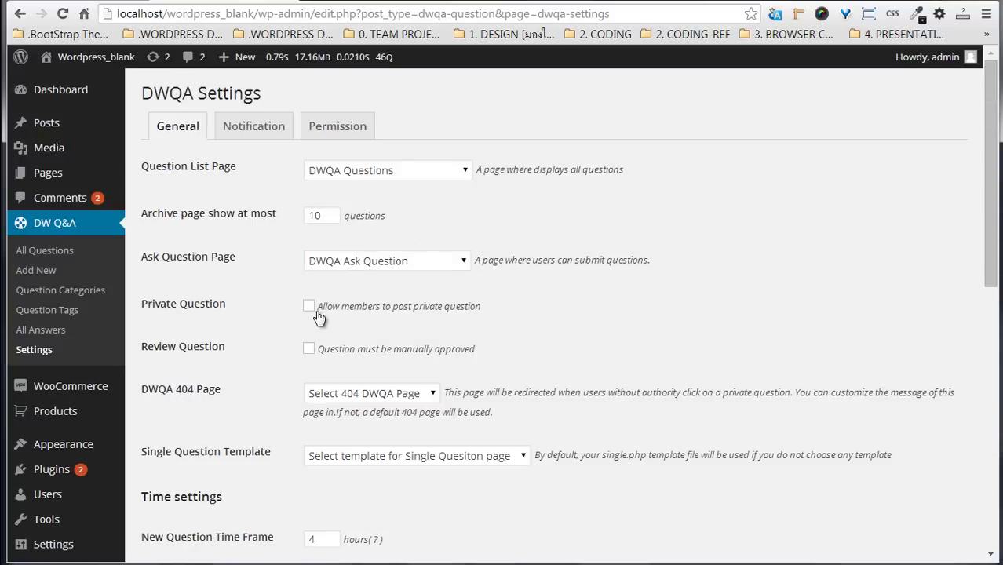
pyautogui.doubleClick(331, 216)
pyautogui.scroll(-1, 270, 277)
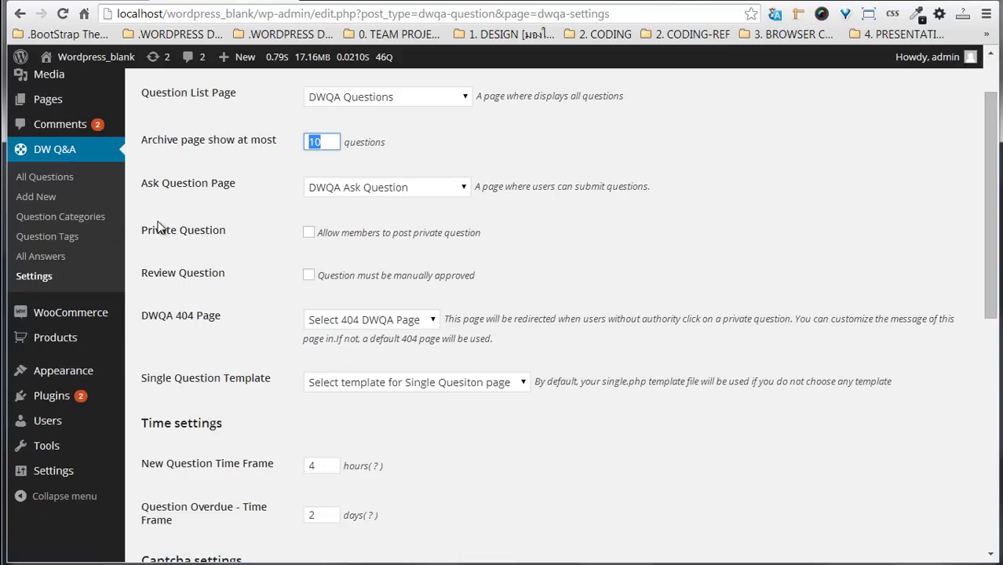
pyautogui.moveTo(147, 230); pyautogui.dragTo(236, 274)
pyautogui.scroll(-2, 284, 302)
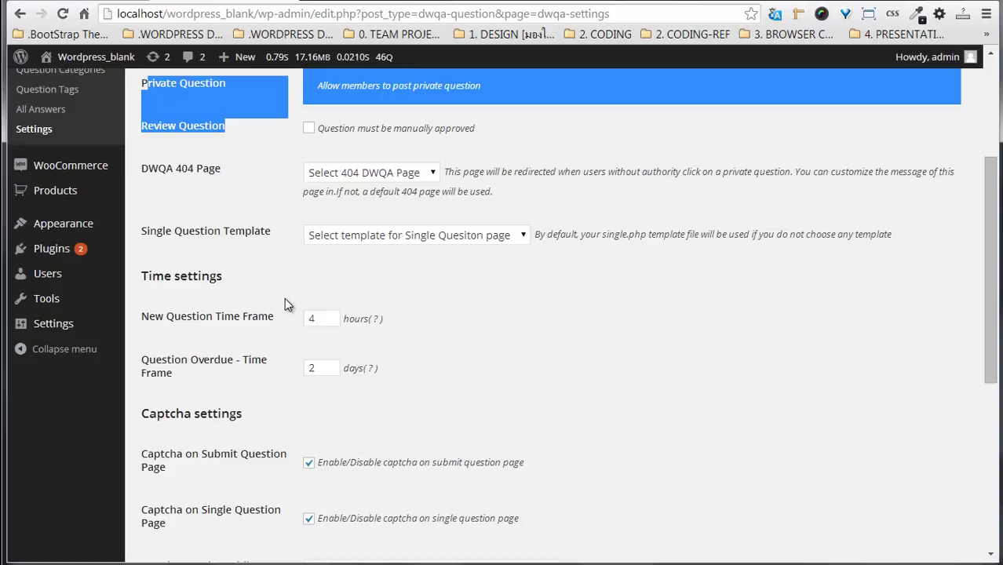
pyautogui.doubleClick(313, 317)
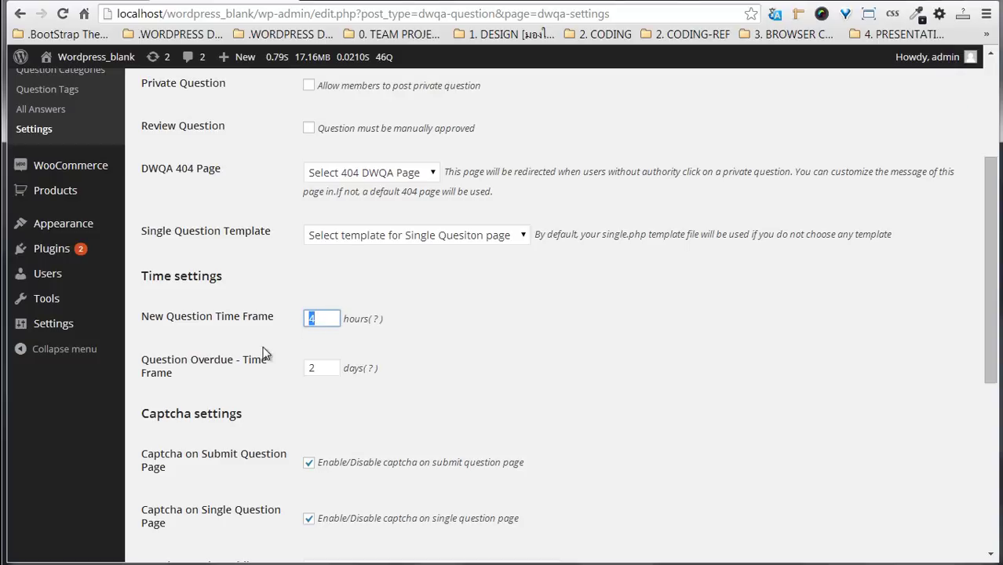
pyautogui.scroll(-5, 263, 373)
pyautogui.scroll(8, 284, 388)
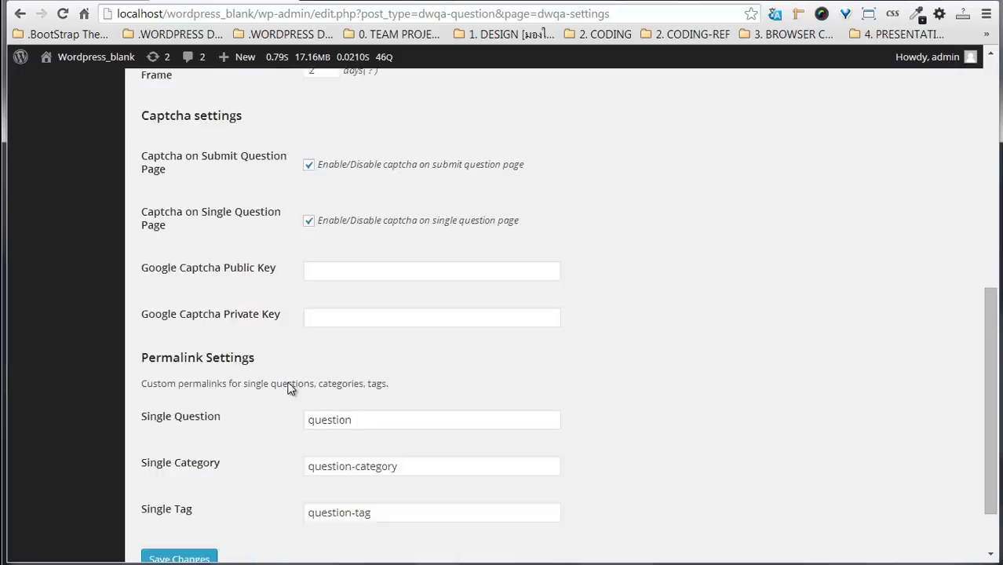
# Open the DWQA notification settings and examine the Email Logo, From Email and New Question Notification recipient fields.
pyautogui.click(243, 123)
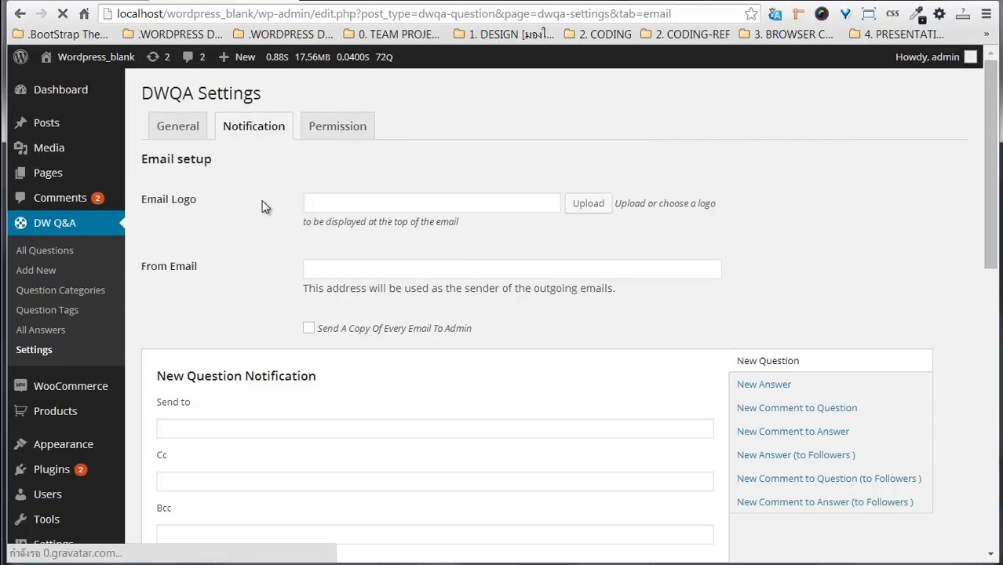
pyautogui.click(444, 205)
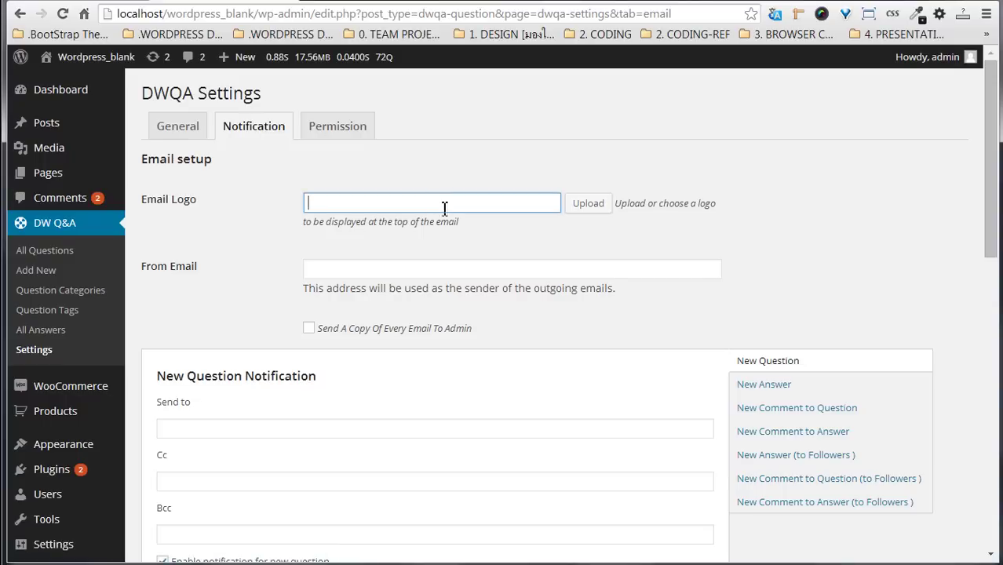
pyautogui.doubleClick(186, 199)
pyautogui.click(354, 274)
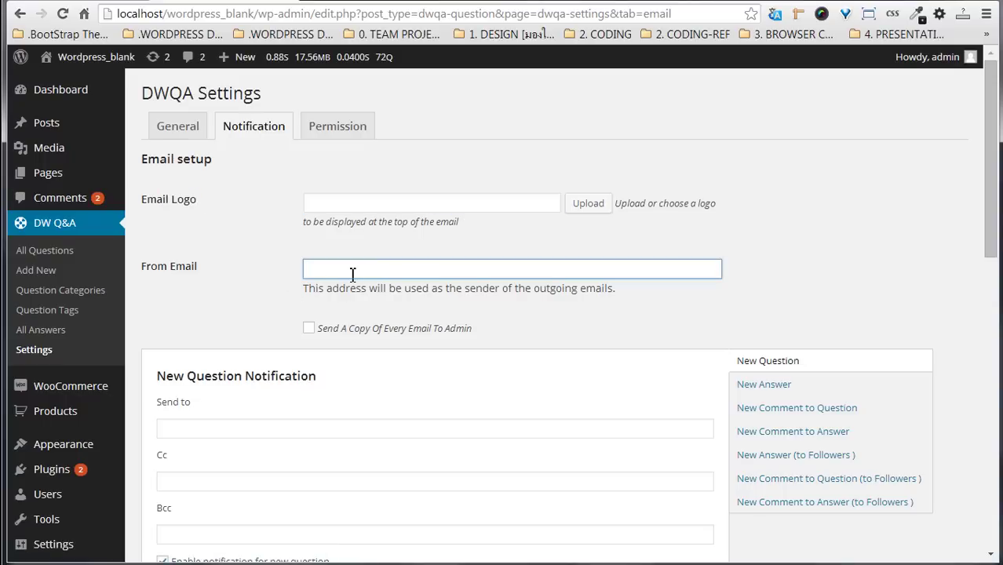
pyautogui.scroll(-3, 268, 314)
pyautogui.click(260, 207)
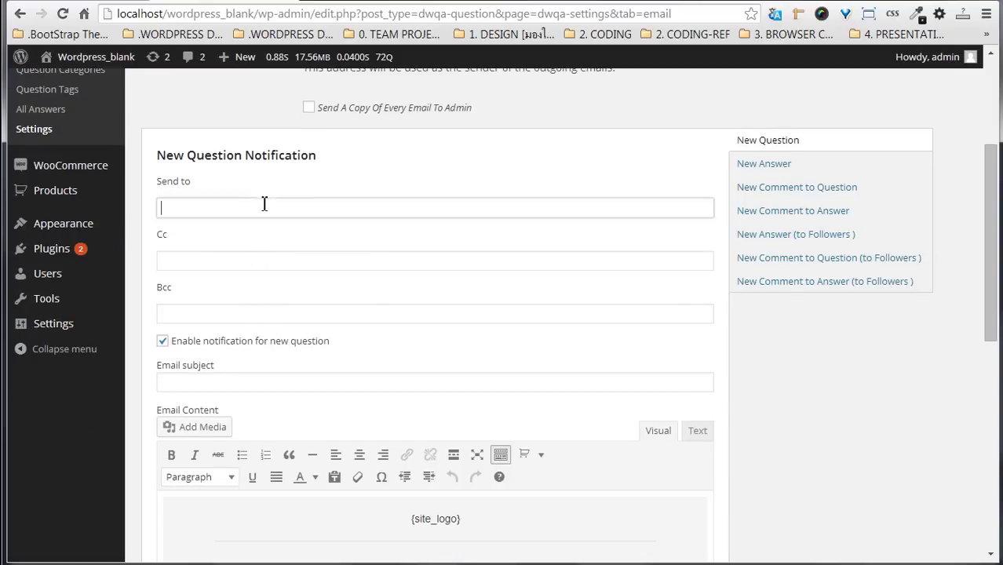
pyautogui.click(258, 314)
# Examine the new question email content template with its username, question title and avatar placeholders, and the list of available template settings.
pyautogui.scroll(-4, 309, 369)
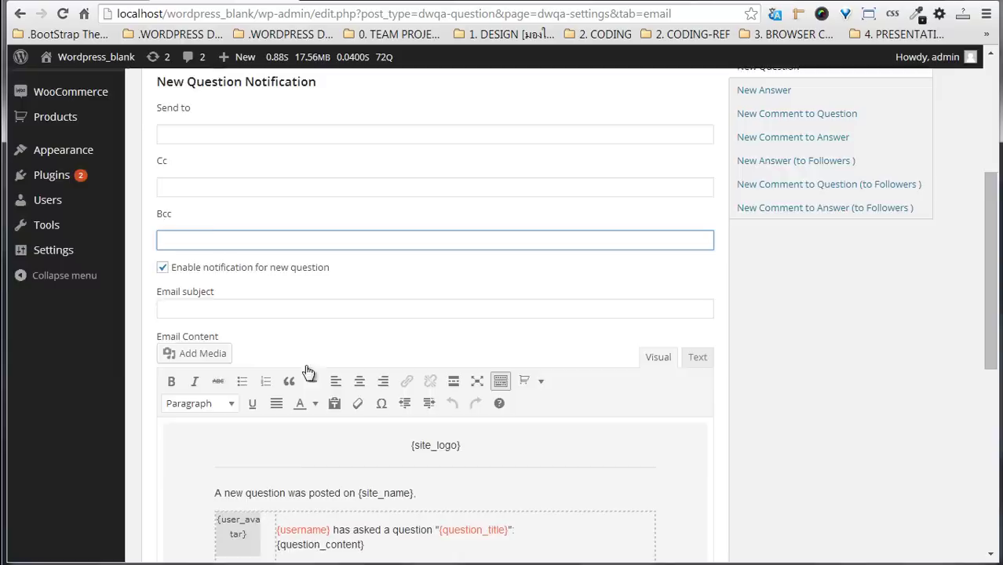
pyautogui.click(331, 312)
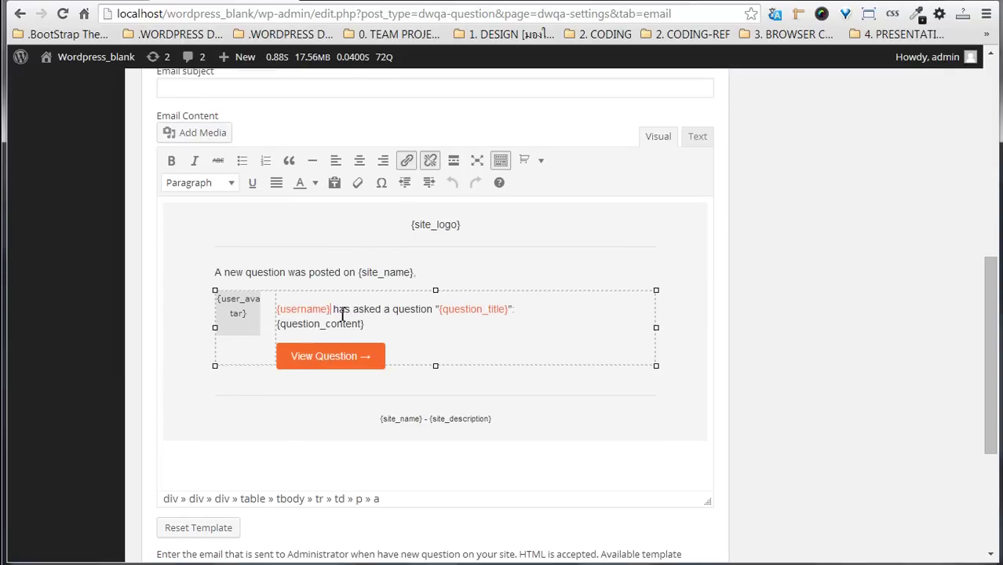
pyautogui.moveTo(333, 309); pyautogui.dragTo(283, 315)
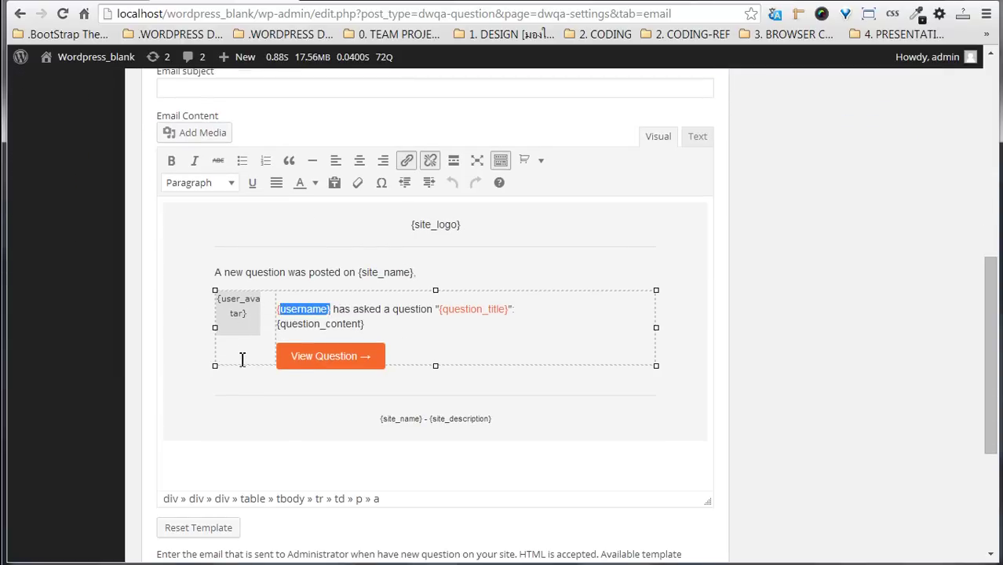
pyautogui.scroll(-2, 248, 357)
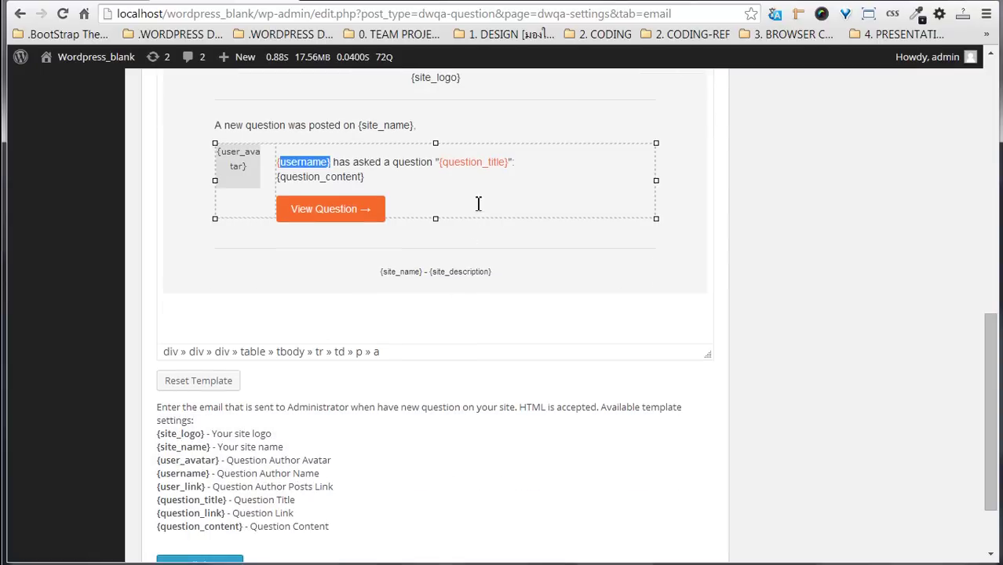
pyautogui.click(478, 162)
pyautogui.click(266, 168)
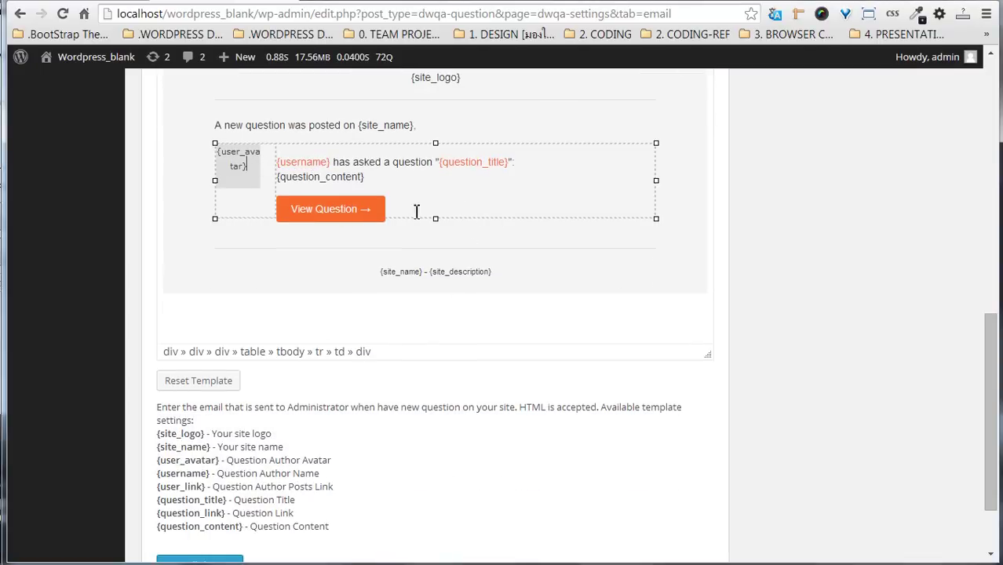
pyautogui.scroll(-2, 384, 266)
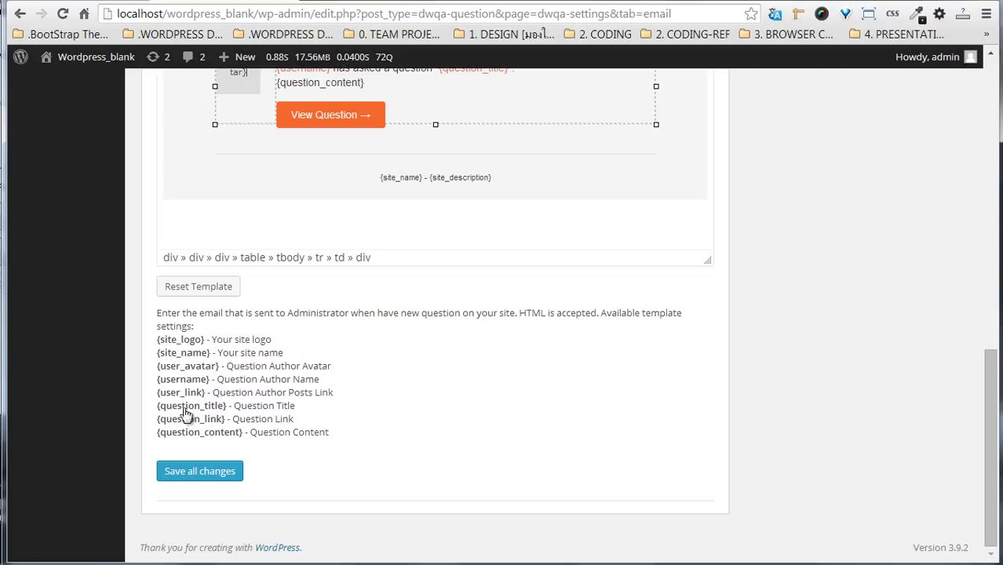
pyautogui.scroll(3, 420, 242)
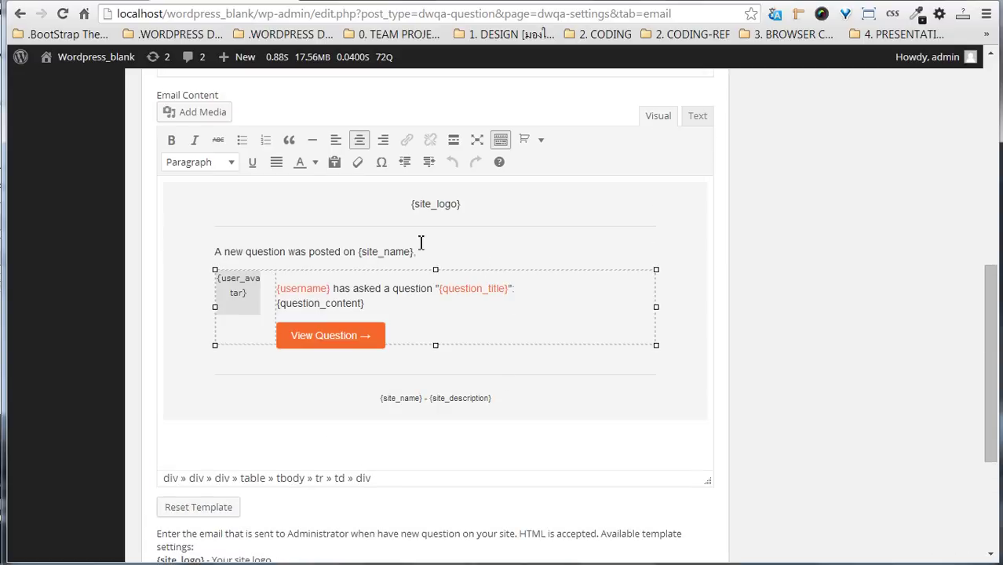
# View the notification templates for new answers, new comments to questions and answers, and the follower versions for new answers and question comments.
pyautogui.scroll(5, 538, 248)
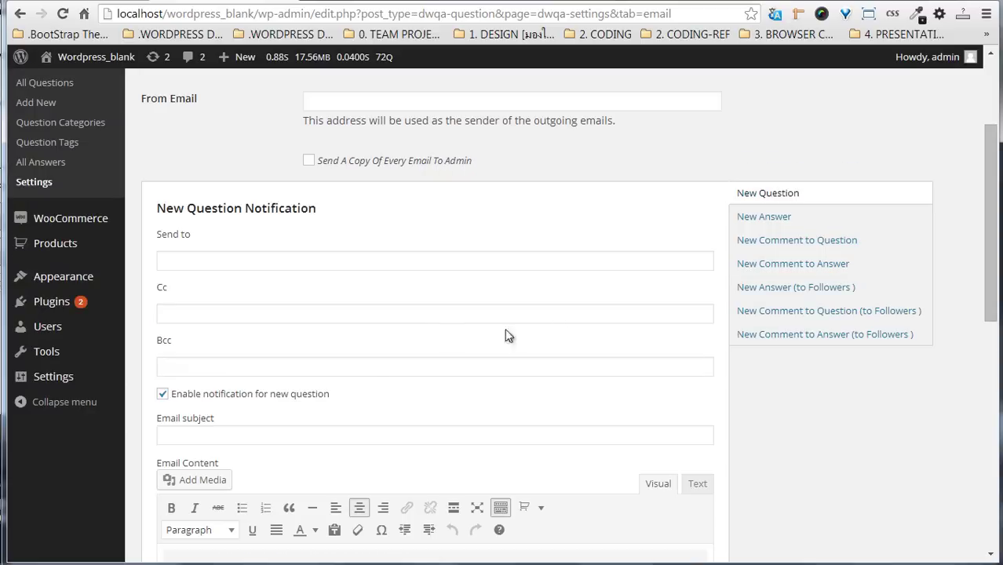
pyautogui.click(765, 223)
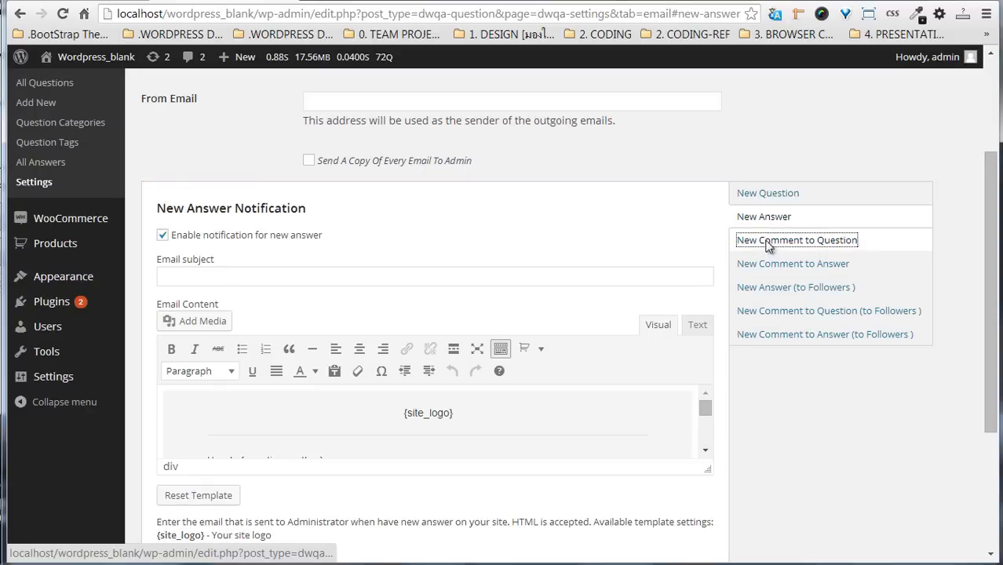
pyautogui.click(768, 240)
pyautogui.click(781, 266)
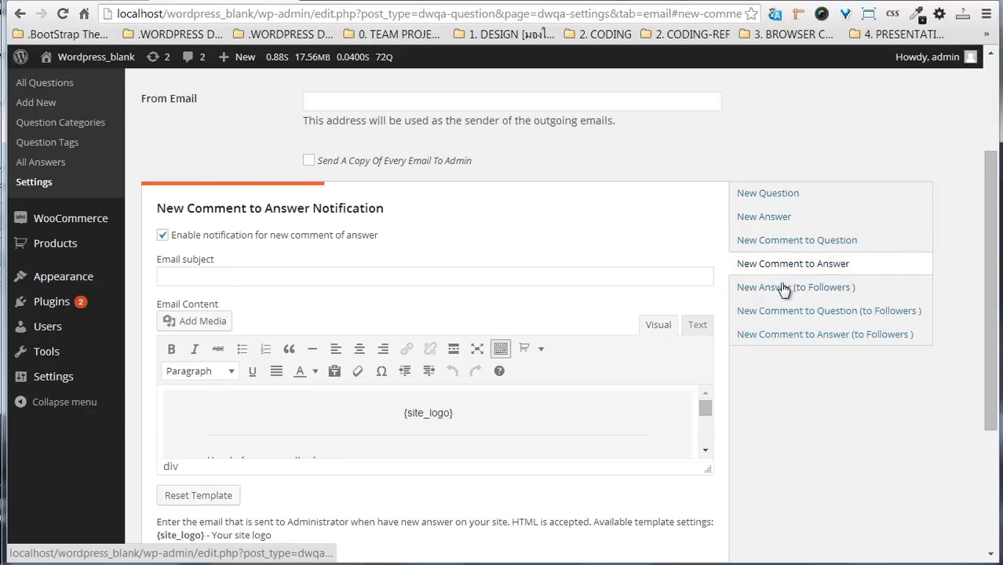
pyautogui.click(783, 287)
pyautogui.click(780, 314)
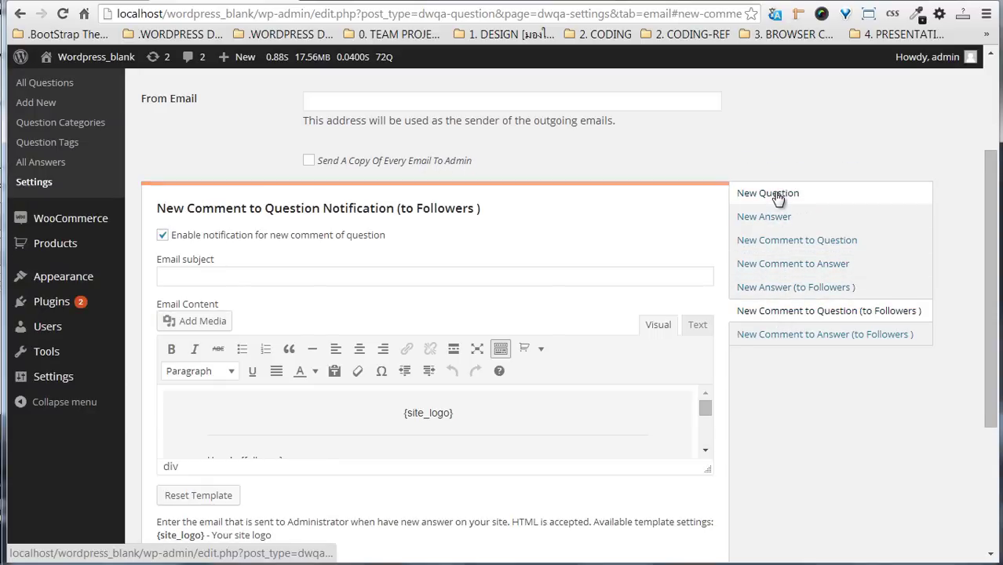
# Review all notification types again, from New Question through to New Comment to Answer (to Followers).
pyautogui.click(773, 195)
pyautogui.click(771, 219)
pyautogui.click(777, 240)
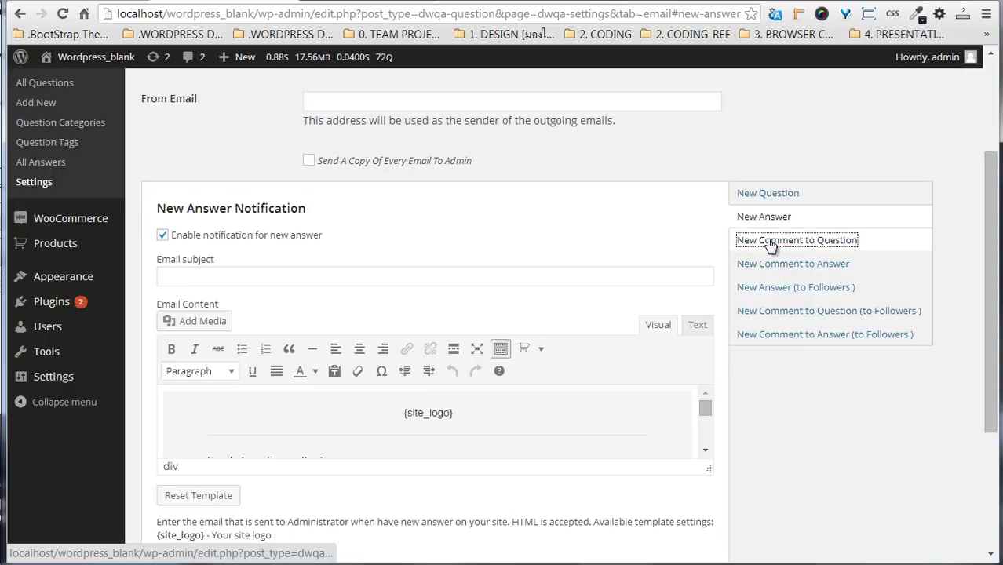
pyautogui.click(754, 264)
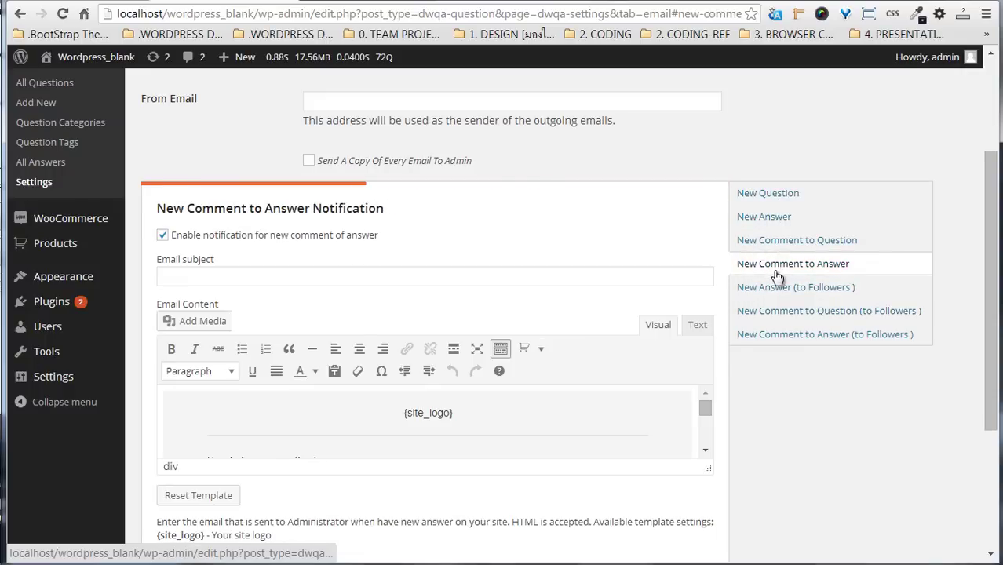
pyautogui.click(785, 289)
pyautogui.click(781, 312)
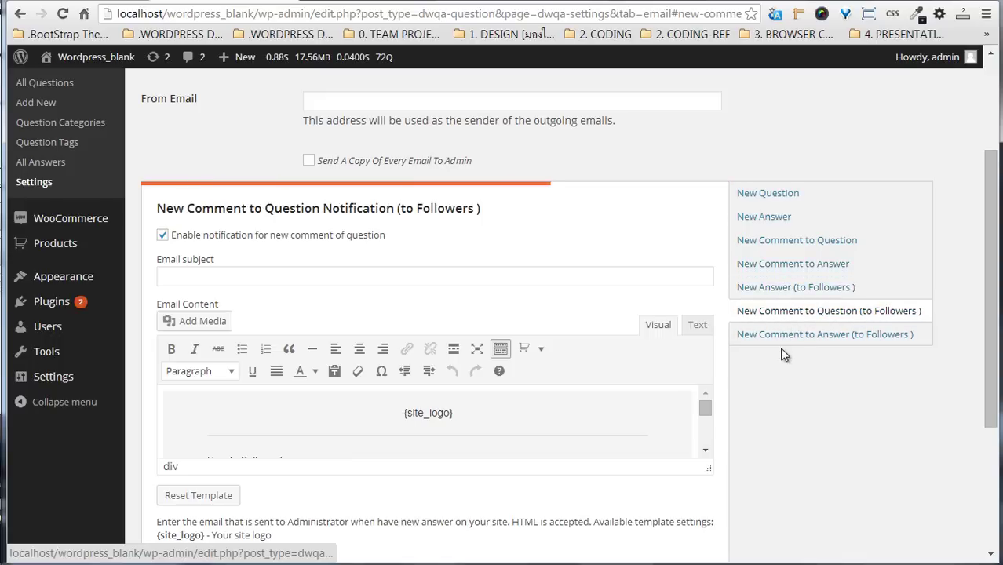
pyautogui.click(789, 336)
pyautogui.scroll(2, 443, 268)
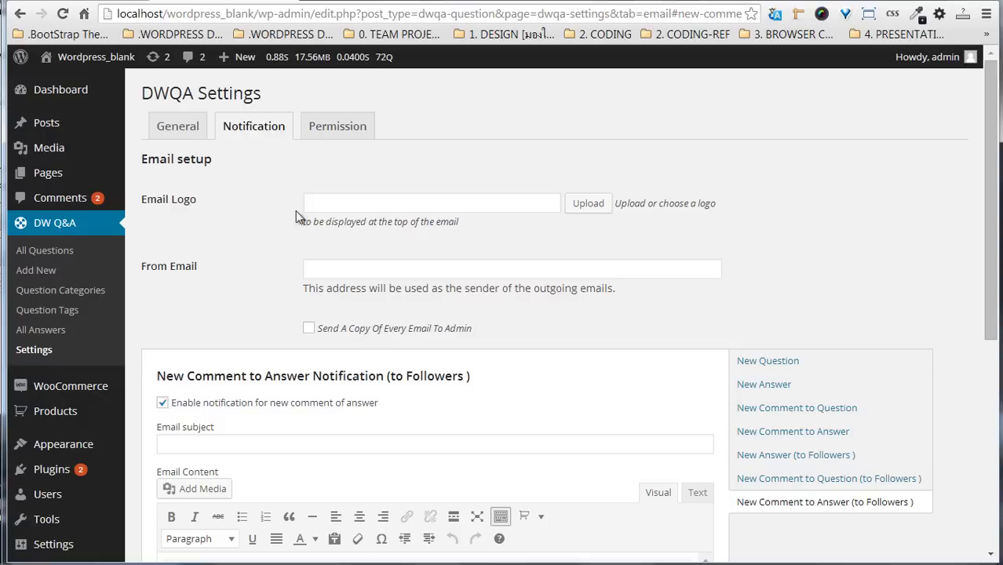
# Open the DWQA permission settings and examine the role permissions for questions, answers and comments.
pyautogui.click(339, 127)
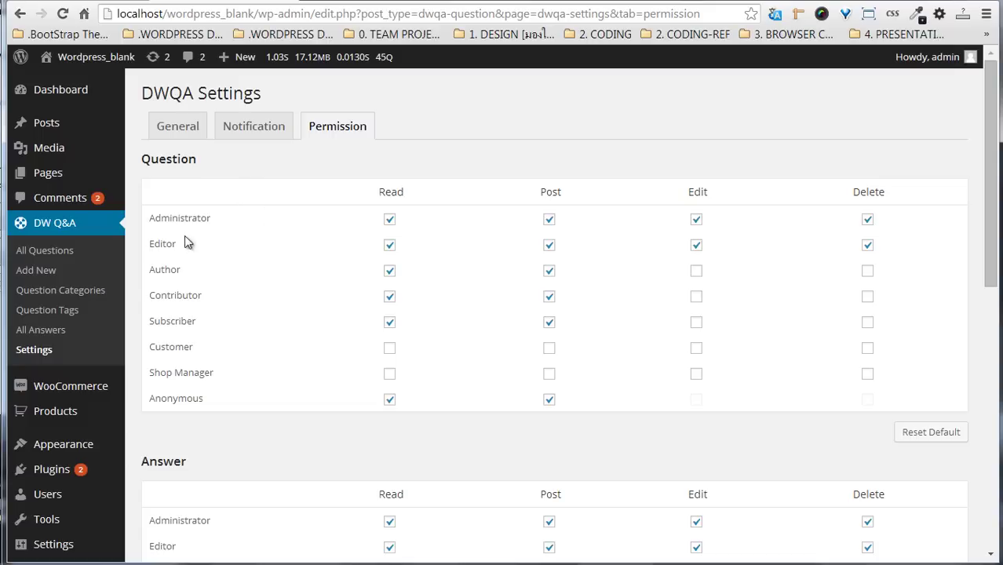
pyautogui.scroll(-3, 260, 351)
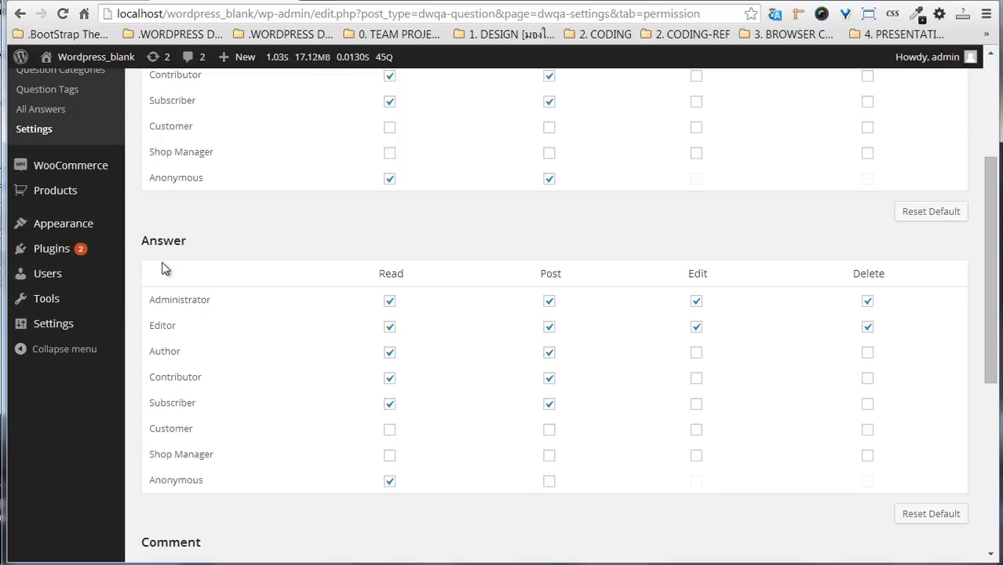
pyautogui.scroll(-3, 236, 353)
pyautogui.scroll(-2, 246, 393)
pyautogui.scroll(8, 259, 389)
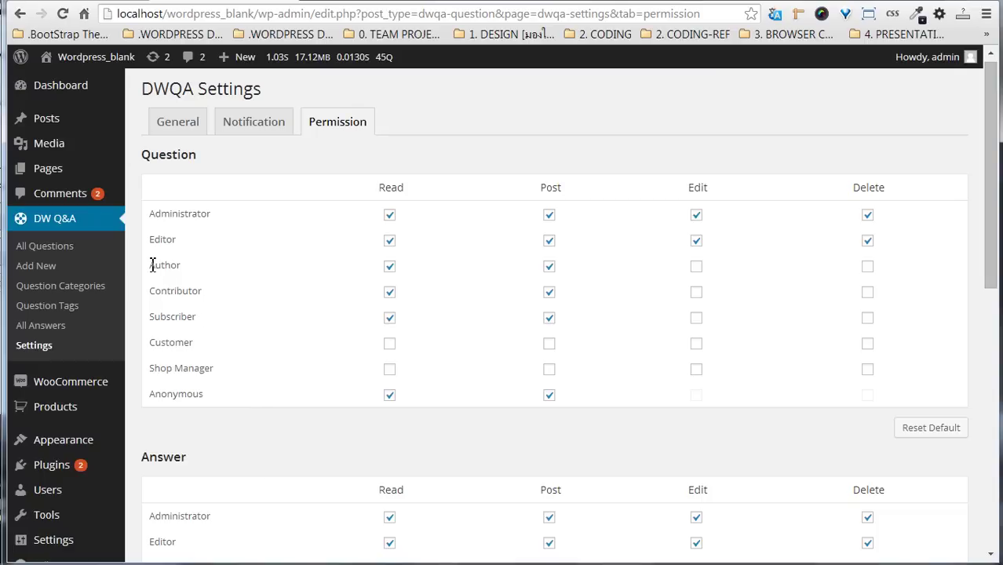
# Find the DWQA Questions page through the admin pages, view it on the site and open the sample question.
pyautogui.click(53, 171)
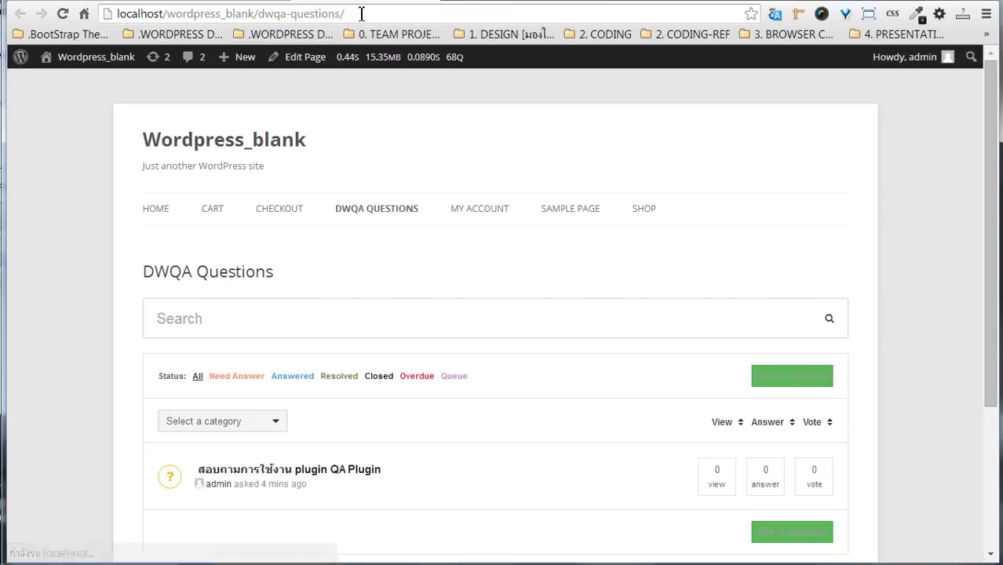
pyautogui.moveTo(361, 13); pyautogui.dragTo(126, 186)
pyautogui.scroll(-2, 92, 294)
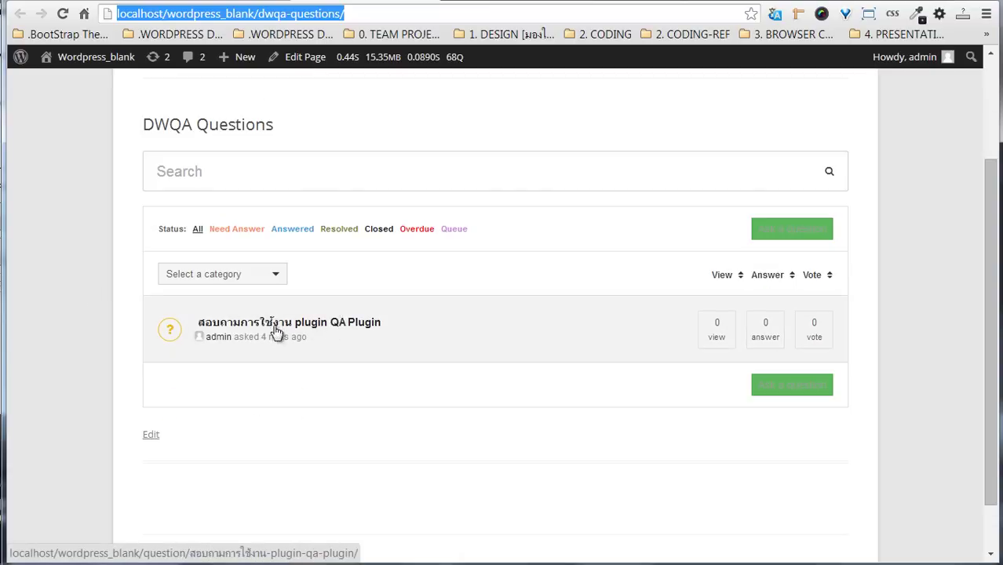
pyautogui.click(358, 324)
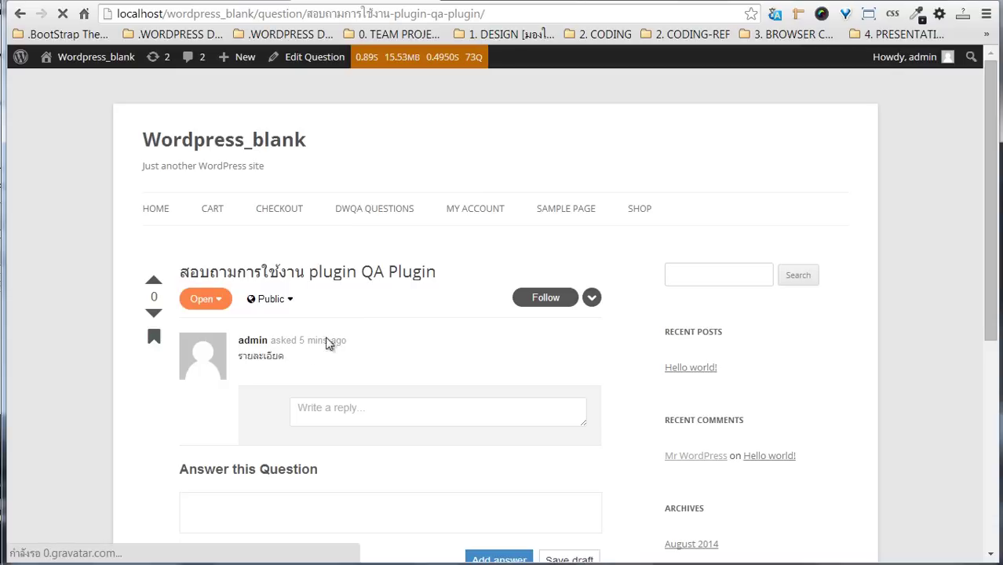
pyautogui.moveTo(292, 356); pyautogui.dragTo(237, 355)
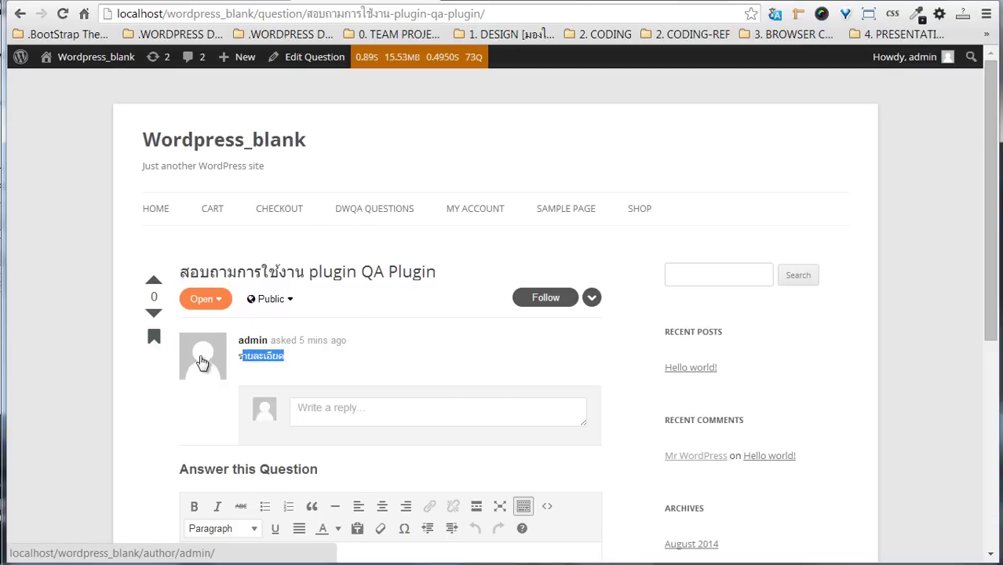
# Post the comment "ตอบคำถาม" under the sample question.
pyautogui.scroll(-2, 376, 309)
pyautogui.click(387, 261)
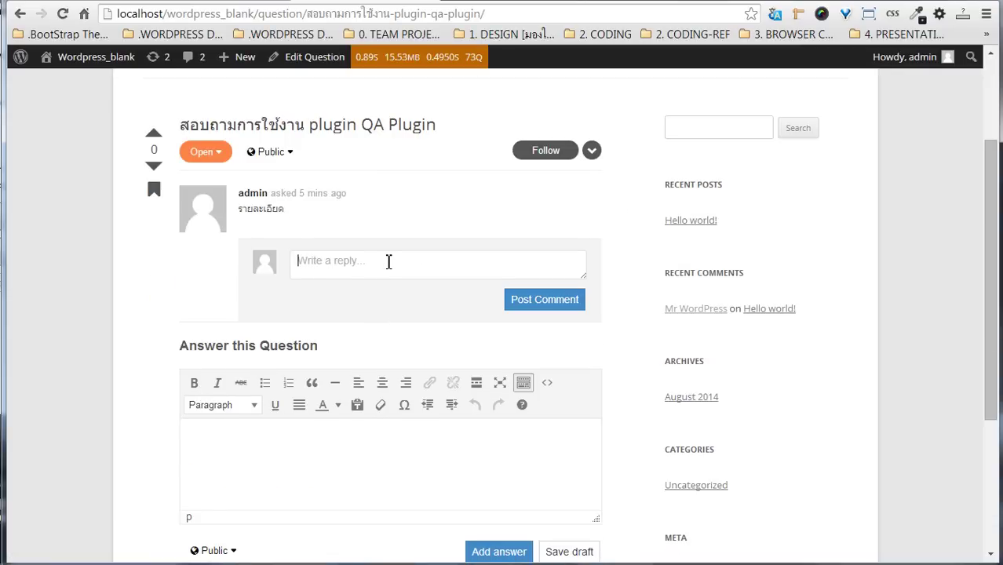
pyautogui.write('ตจอ')
pyautogui.click(520, 305)
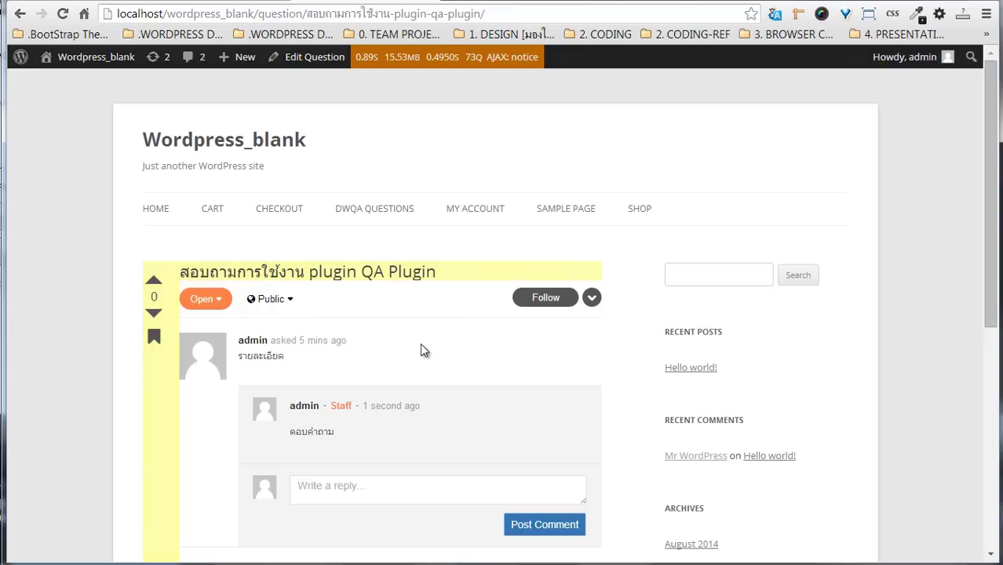
pyautogui.scroll(-1, 149, 369)
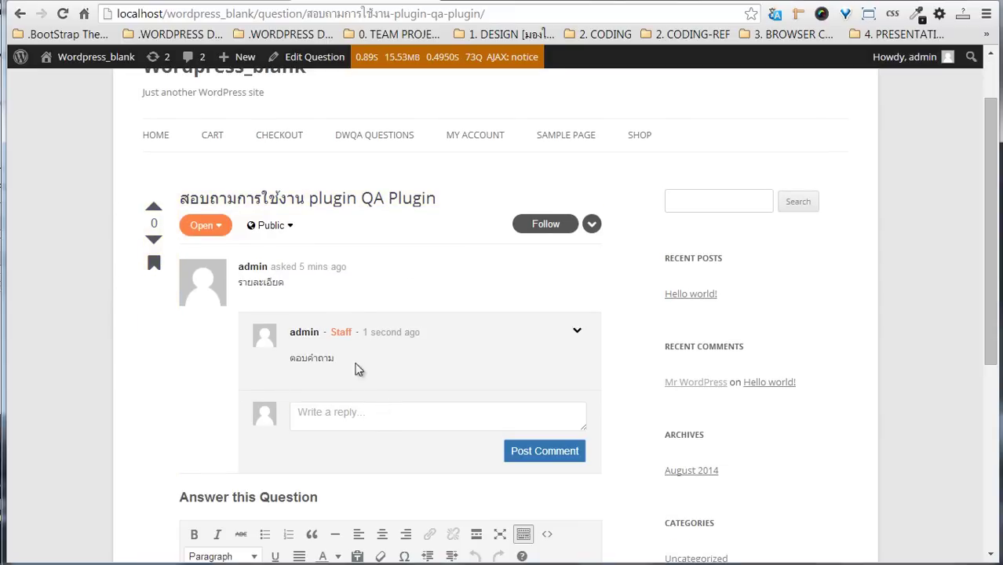
# View the question's Public and Private visibility options, and set its status to Resolved.
pyautogui.click(290, 226)
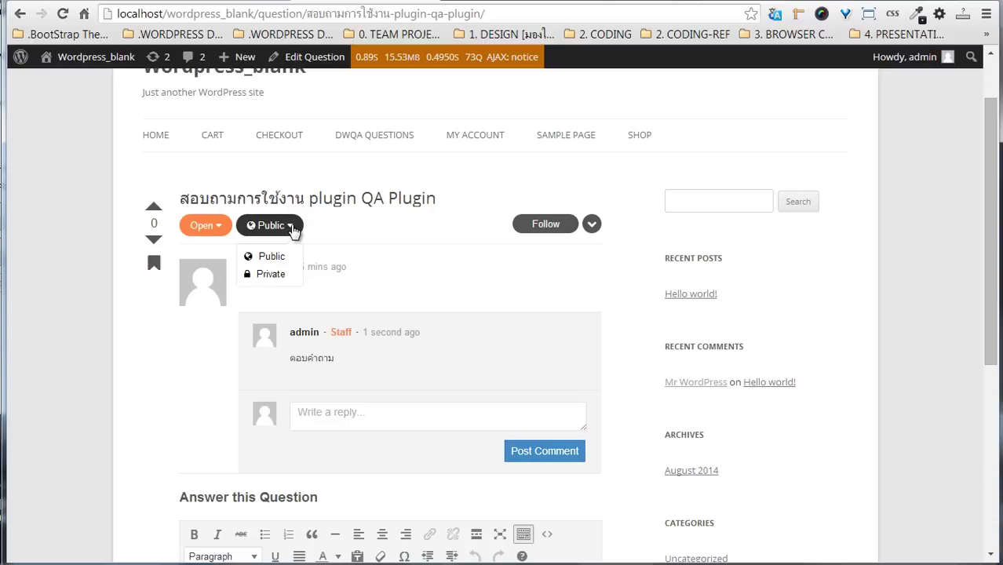
pyautogui.click(205, 226)
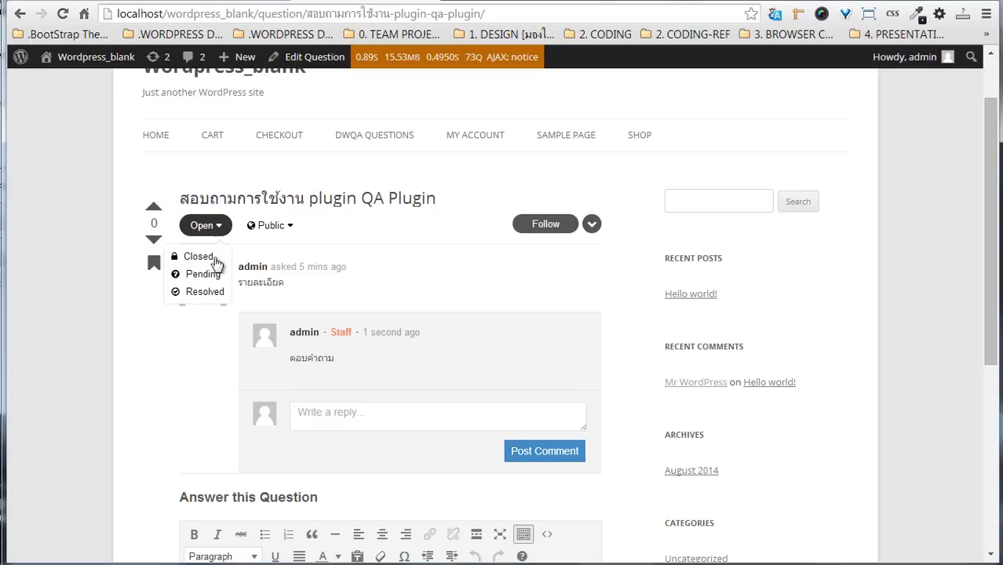
pyautogui.click(205, 291)
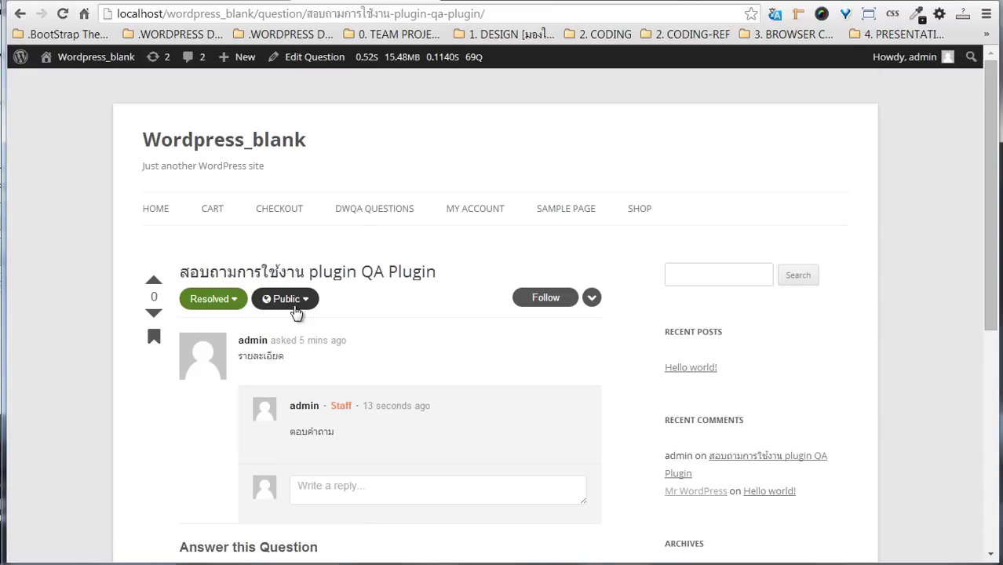
# Return to the DWQA Questions list and filter it by the Resolved status.
pyautogui.click(361, 214)
pyautogui.scroll(-2, 202, 366)
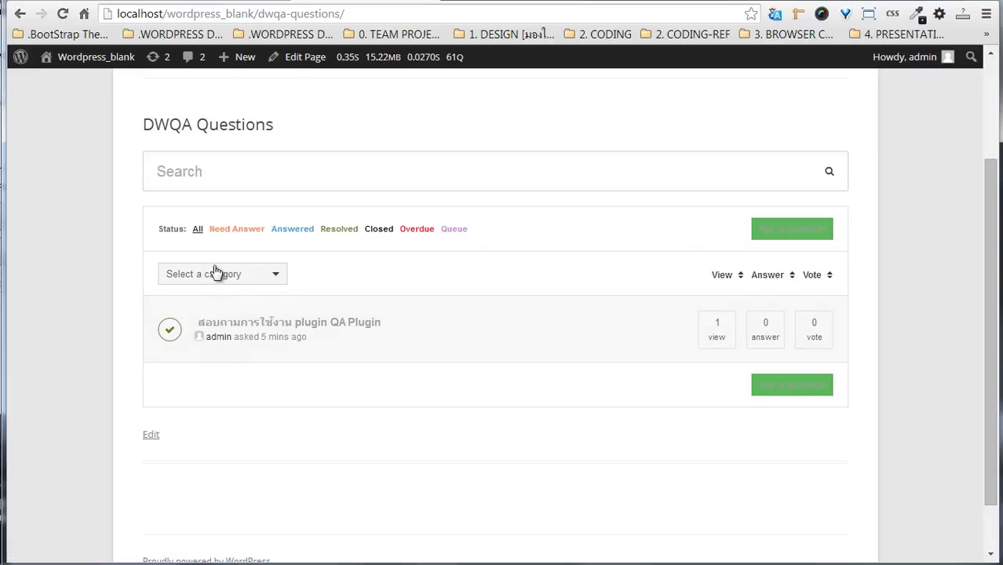
pyautogui.click(337, 230)
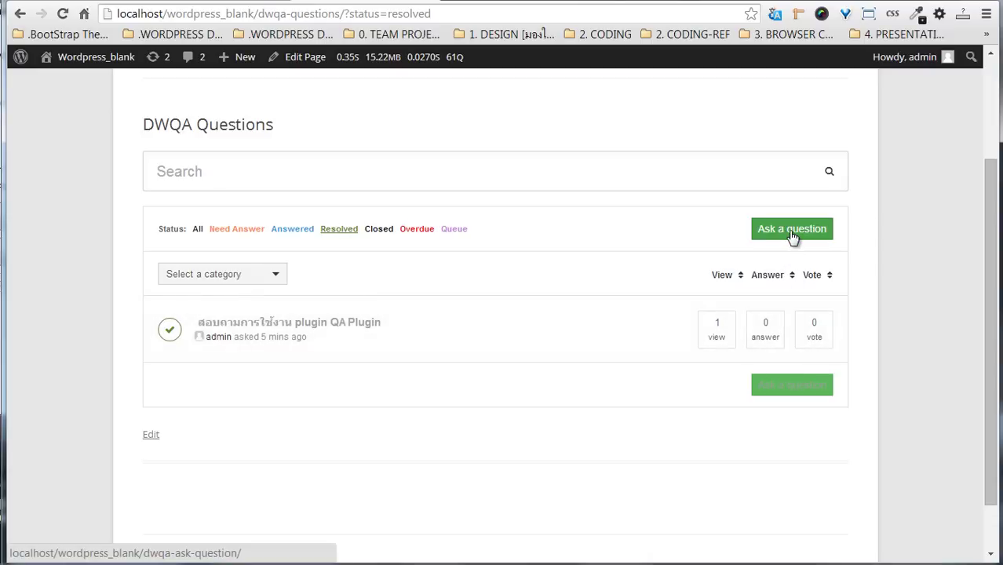
# Inspect the upper "Ask a question" link in the developer tools, add color: white to its filter-bar CSS rule and close the tools.
pyautogui.press('F12')
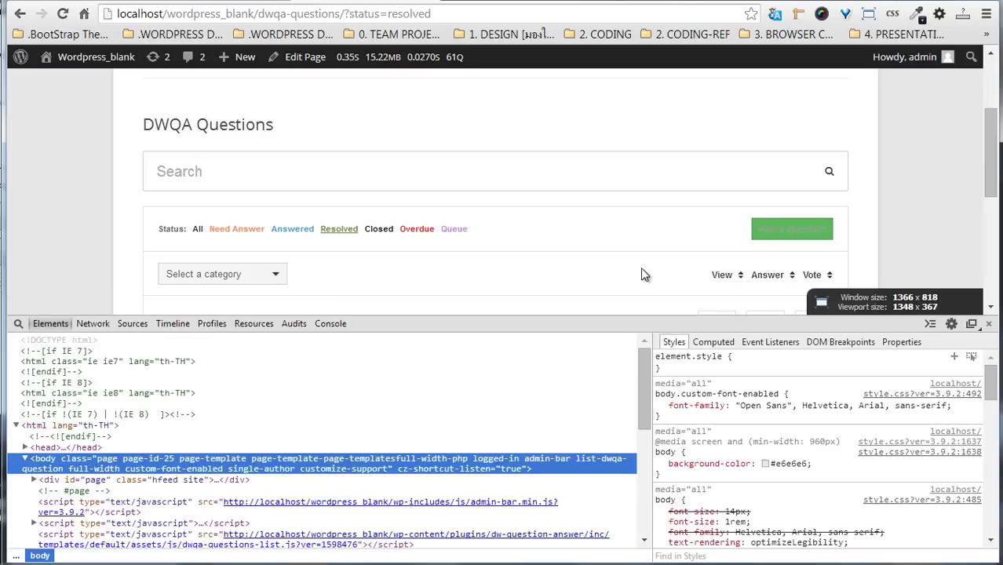
pyautogui.click(18, 323)
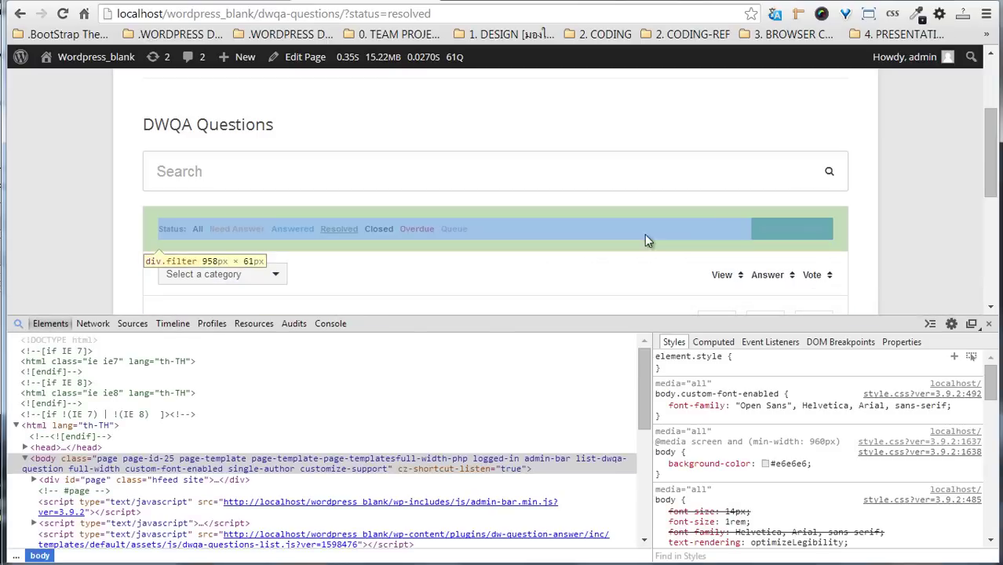
pyautogui.click(785, 231)
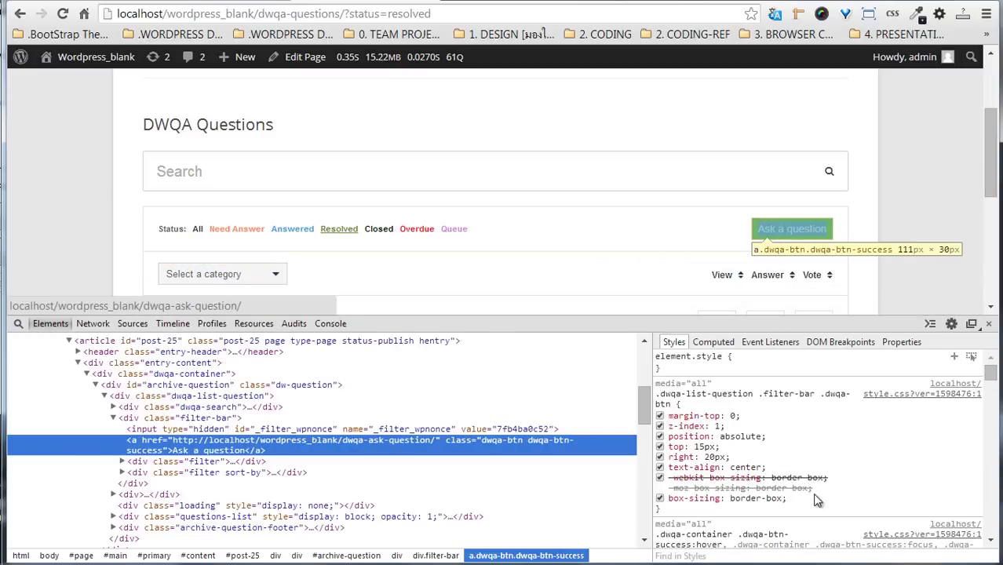
pyautogui.click(816, 500)
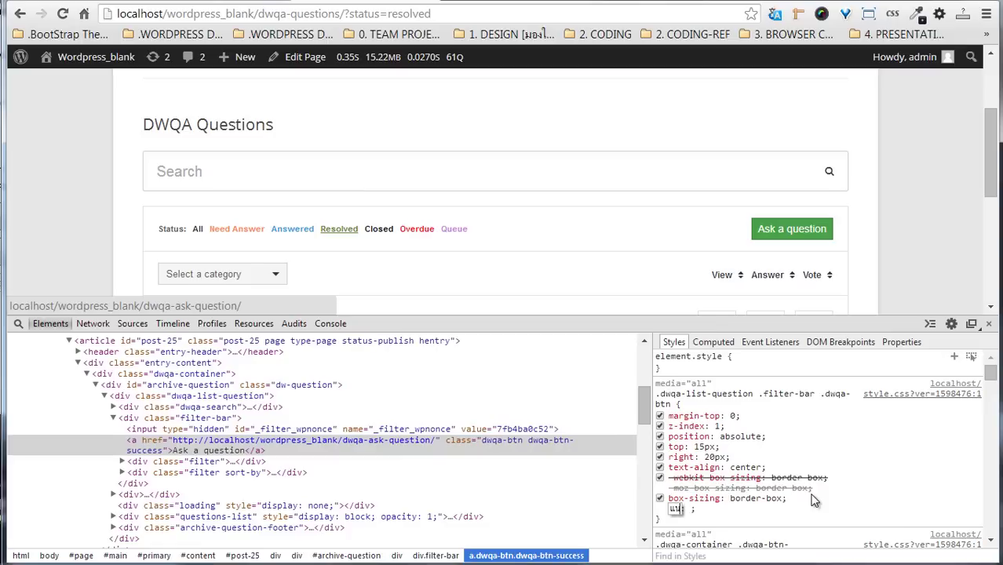
pyautogui.write('color')
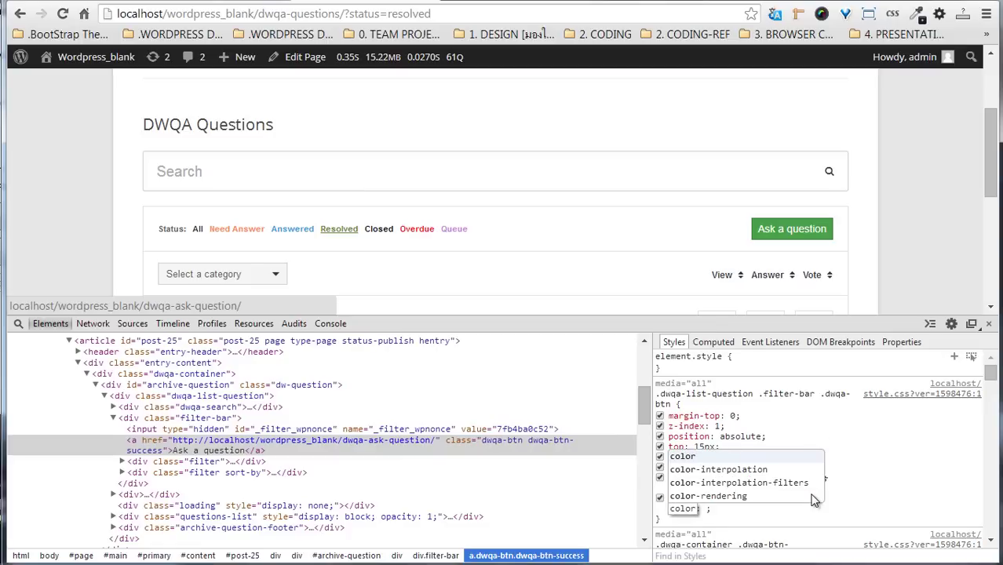
pyautogui.press('Tab')
pyautogui.write('white')
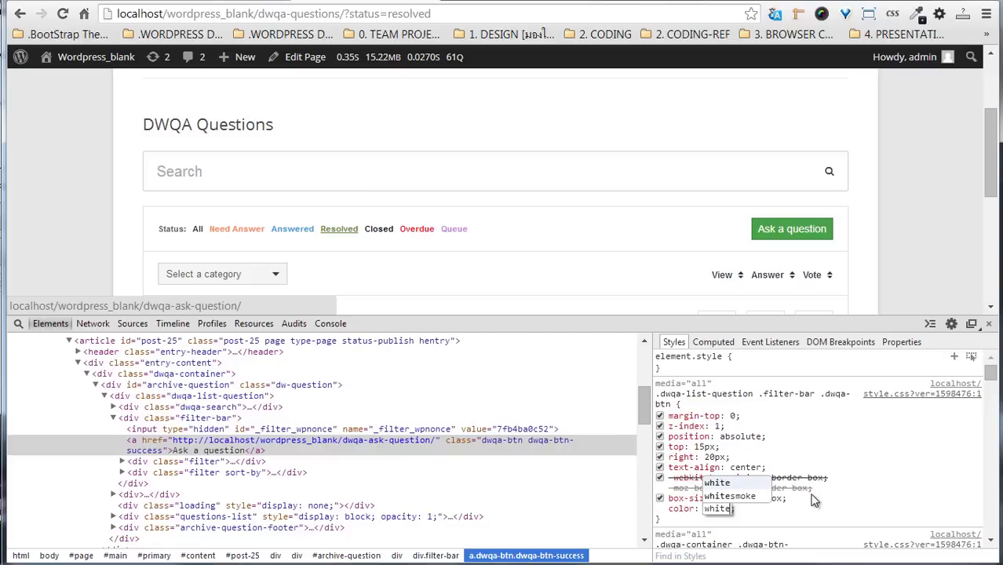
pyautogui.press('Return')
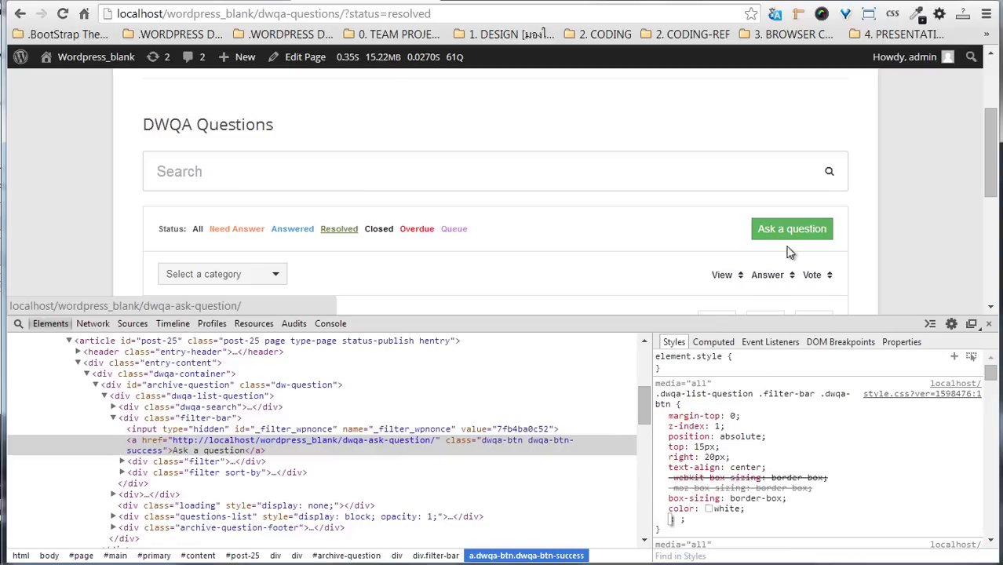
pyautogui.click(988, 323)
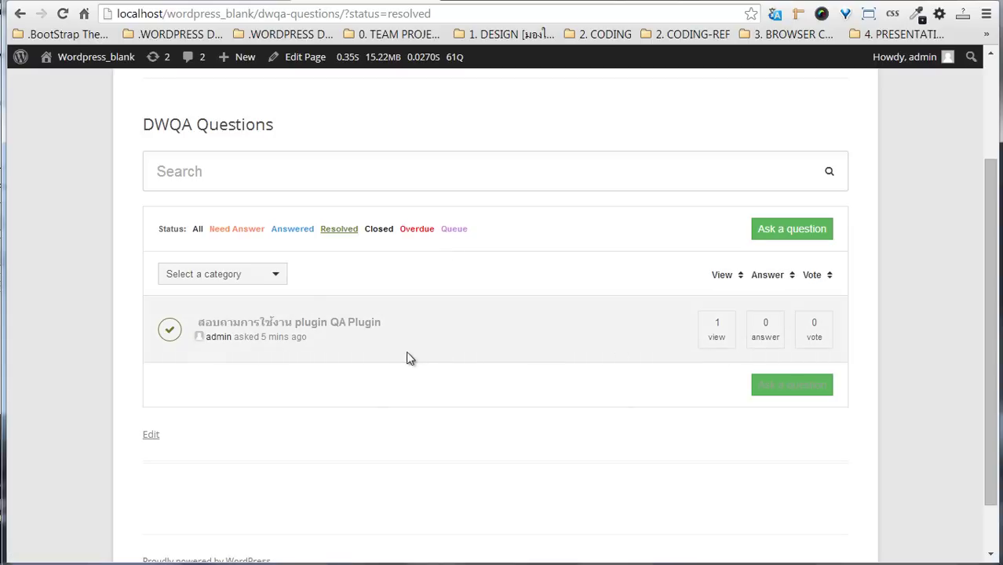
# Look at the DWQA pages in the admin page list, and open the Ask a question page from the site's question list.
pyautogui.click(223, 185)
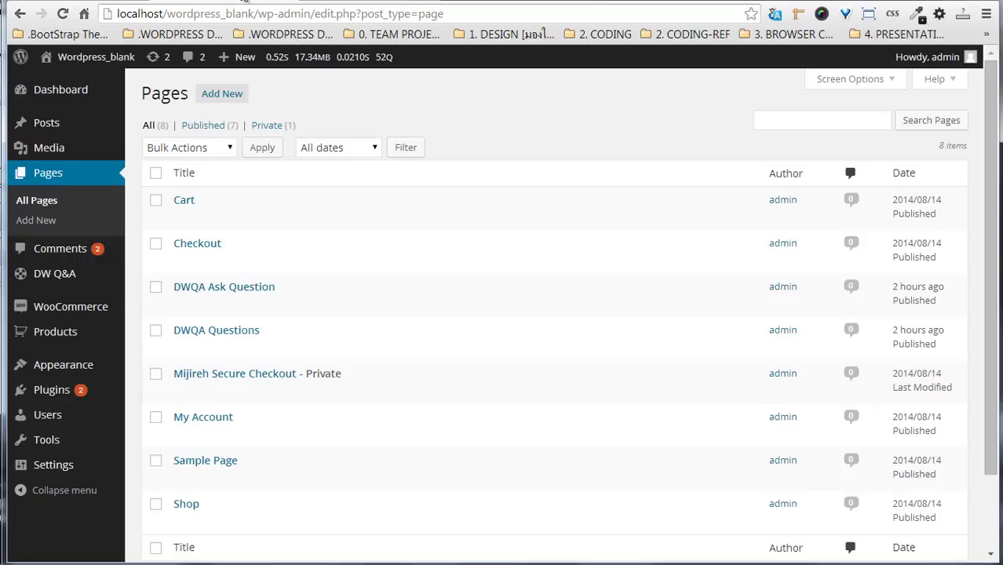
pyautogui.click(245, 1)
pyautogui.moveTo(197, 304)
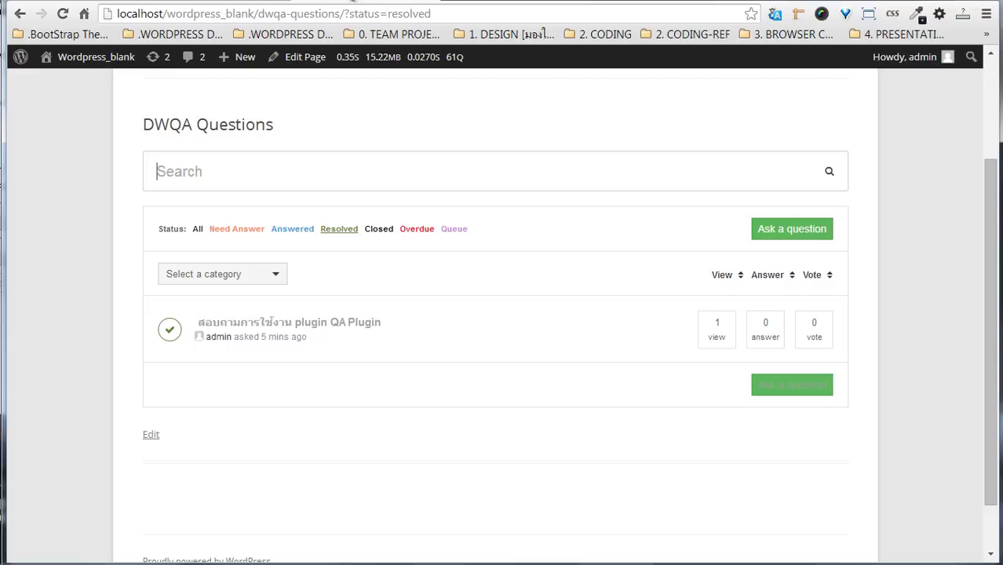
pyautogui.scroll(2, 299, 286)
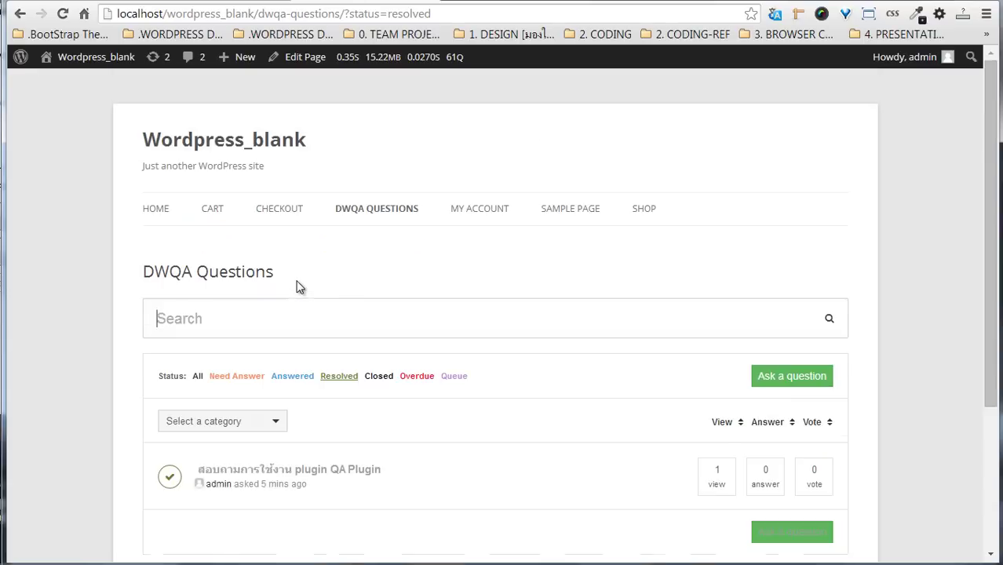
pyautogui.click(772, 378)
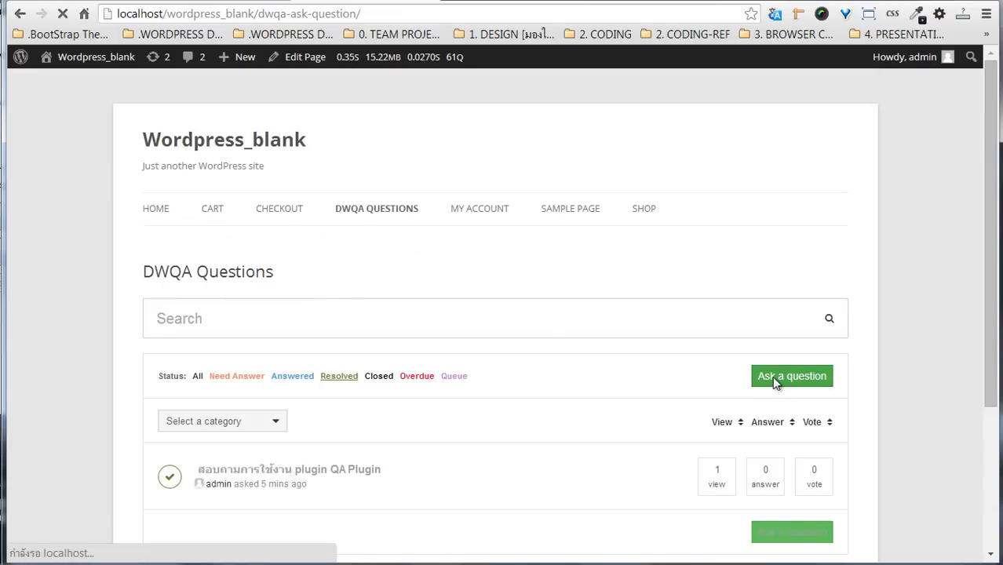
# Look over the Ask Question form's category, tags, question and details fields, toggling the editor's second row of formatting tools off and on.
pyautogui.scroll(-2, 488, 390)
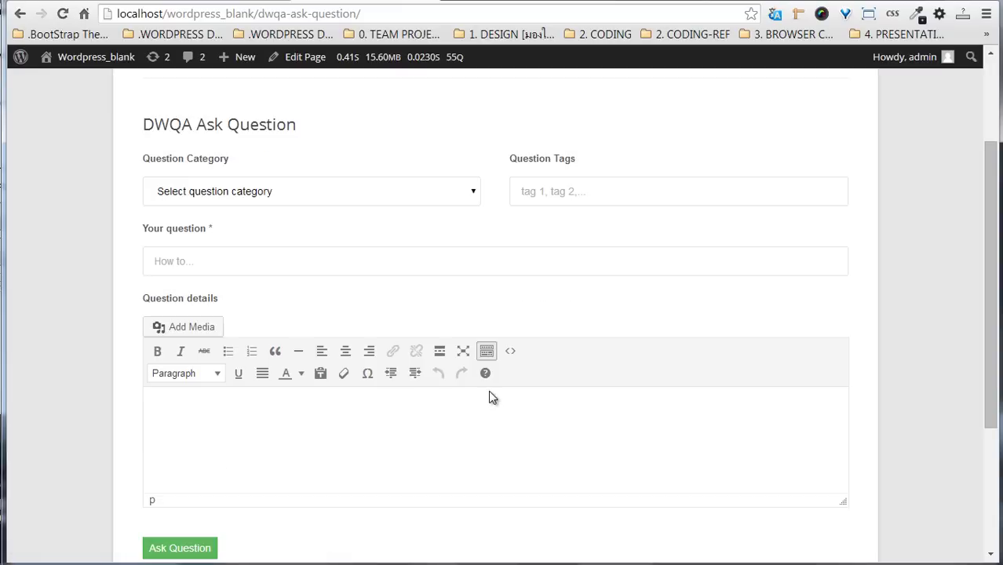
pyautogui.click(396, 191)
pyautogui.click(334, 199)
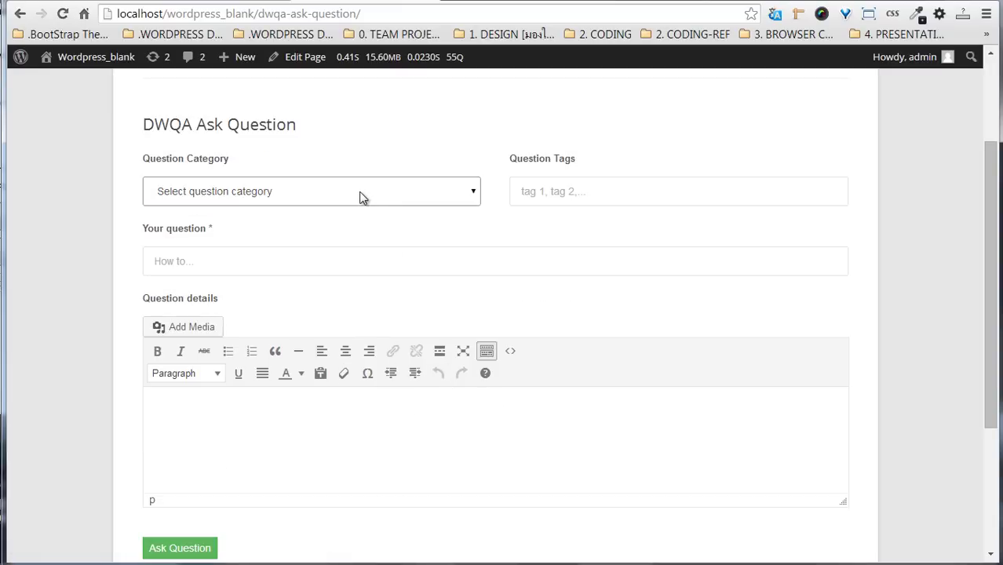
pyautogui.click(604, 193)
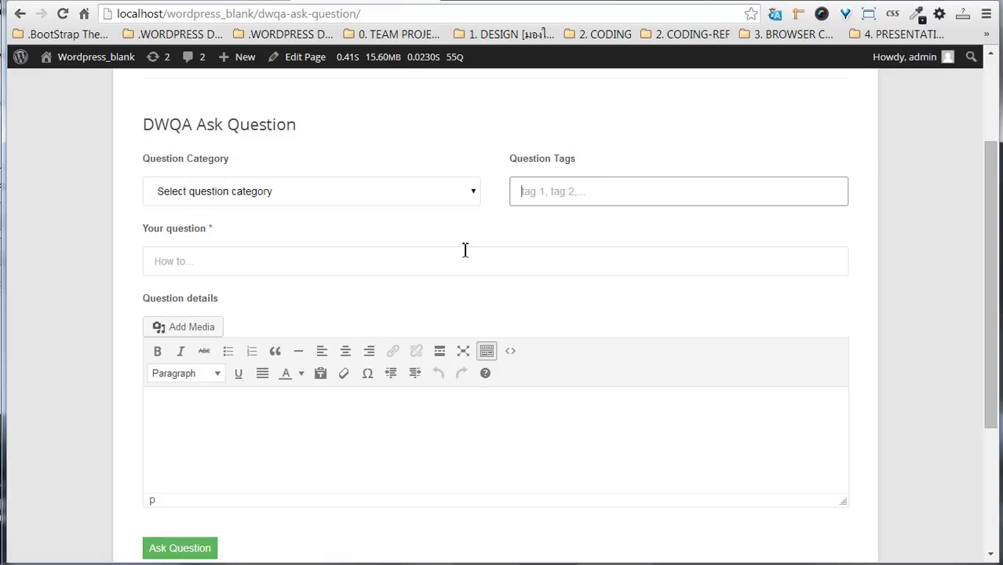
pyautogui.click(299, 259)
pyautogui.click(276, 429)
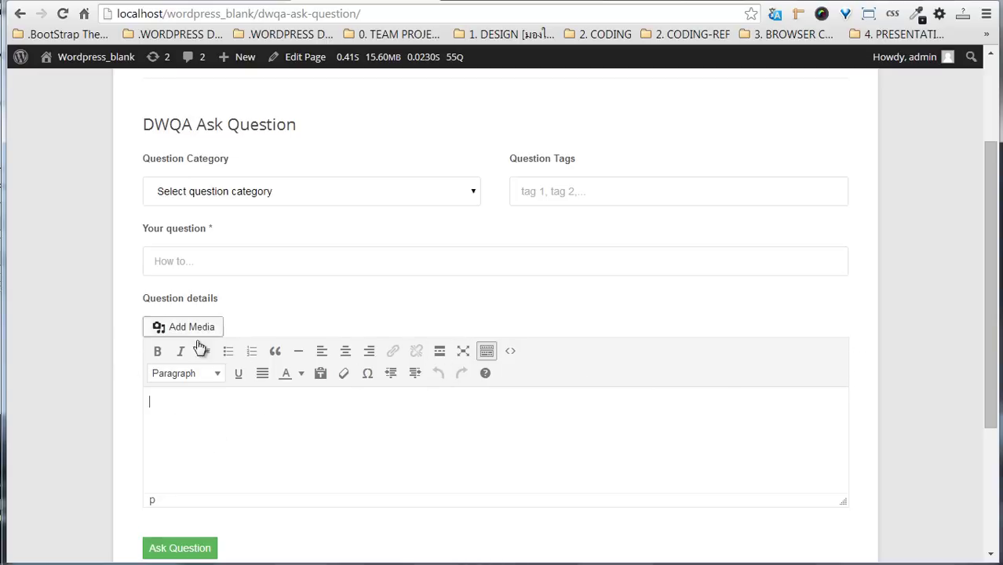
pyautogui.click(486, 351)
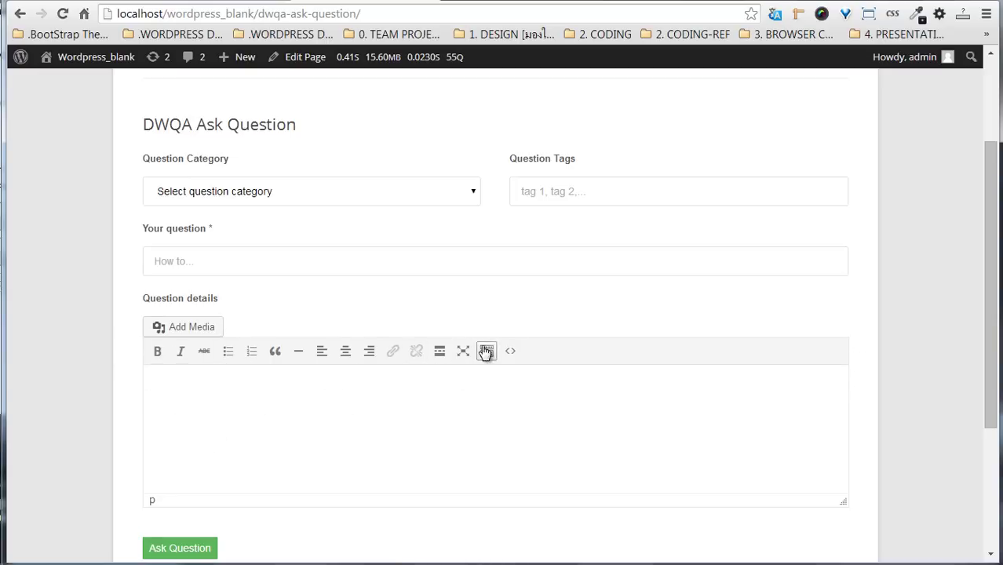
pyautogui.click(486, 351)
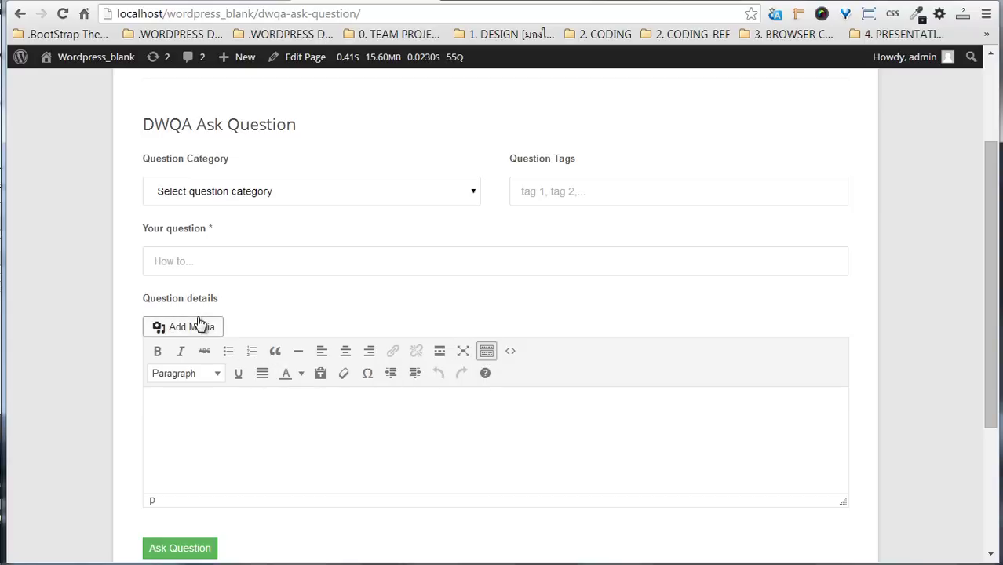
# Insert the image wp-102-dvd.jpg from the media library into the question details at Full Size – 300 × 300.
pyautogui.click(198, 328)
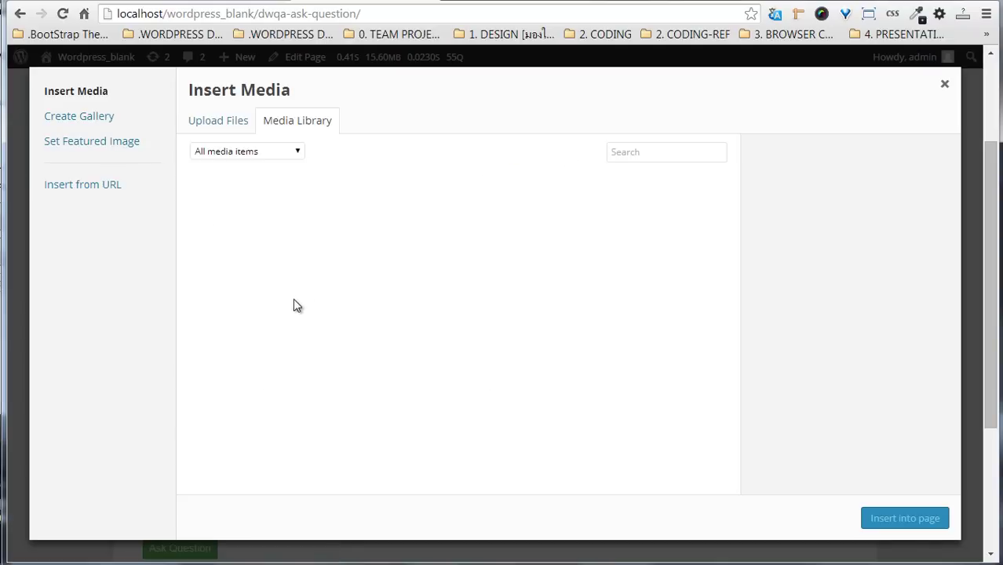
pyautogui.click(946, 85)
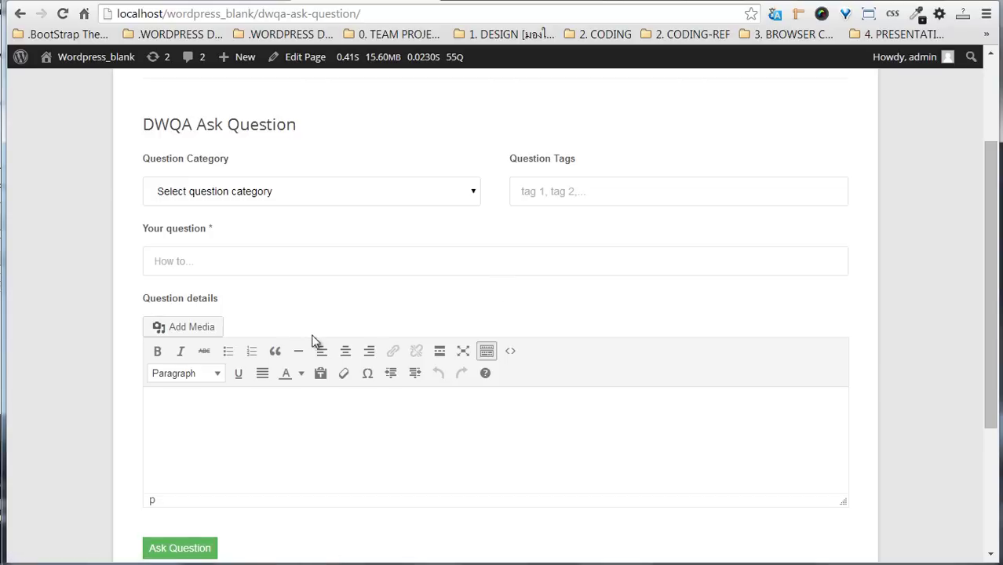
pyautogui.click(213, 329)
pyautogui.click(238, 237)
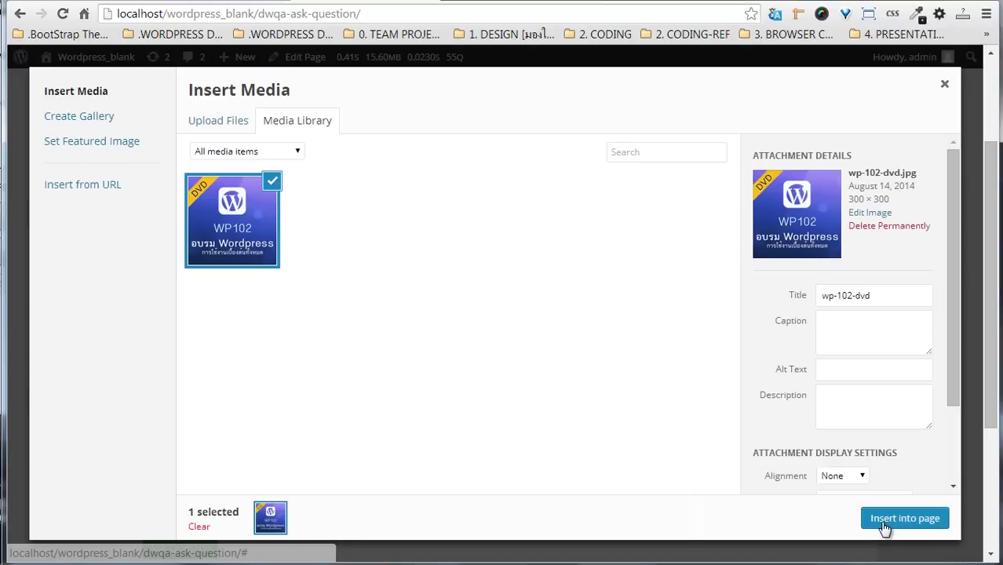
pyautogui.scroll(-3, 816, 451)
pyautogui.click(842, 468)
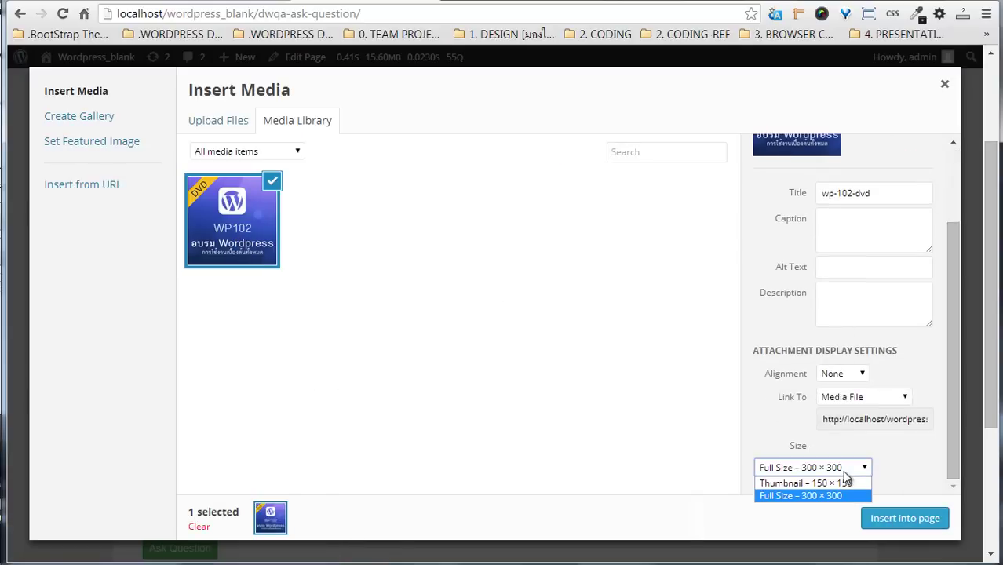
pyautogui.click(849, 469)
pyautogui.click(903, 519)
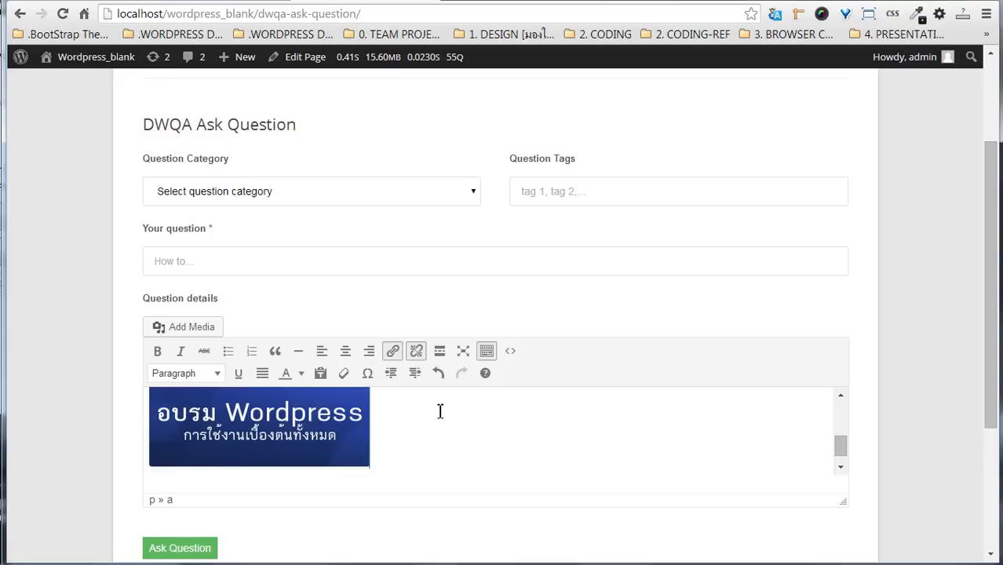
# Title the question "สอบถามราคา WP102", assign it to the Questions category and submit it.
pyautogui.moveTo(840, 445); pyautogui.dragTo(829, 506)
pyautogui.scroll(-1, 809, 493)
pyautogui.scroll(-3, 376, 421)
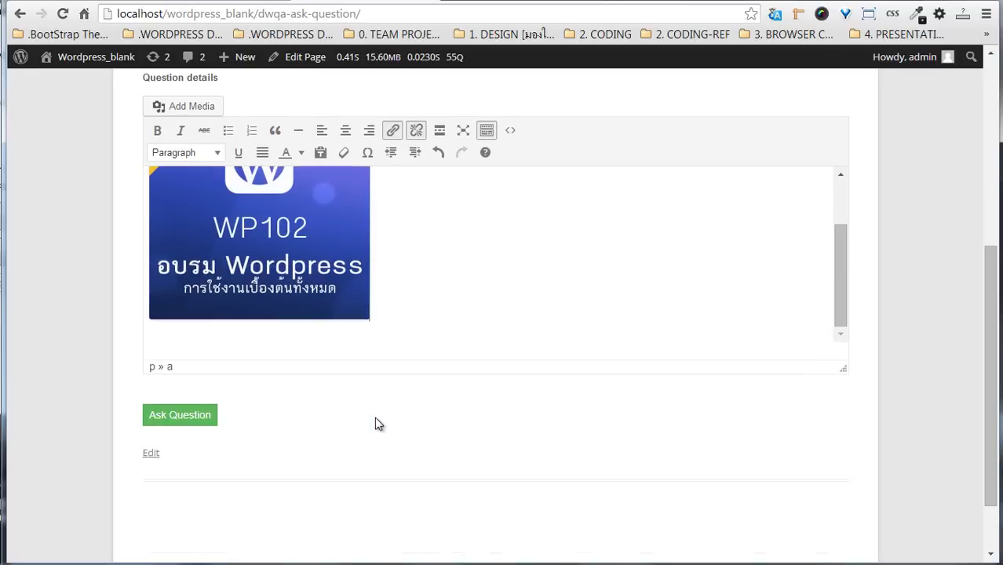
pyautogui.scroll(3, 377, 420)
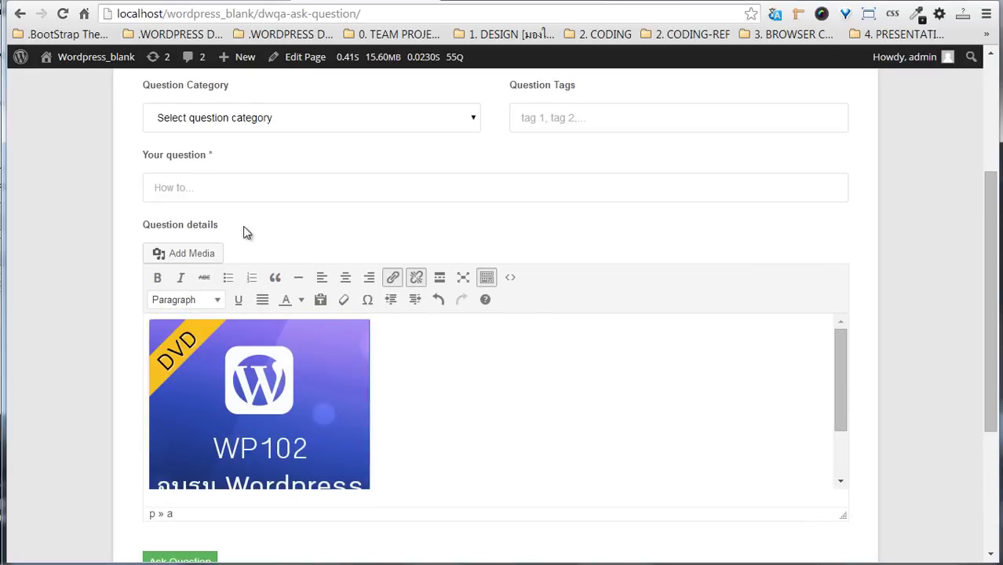
pyautogui.click(257, 188)
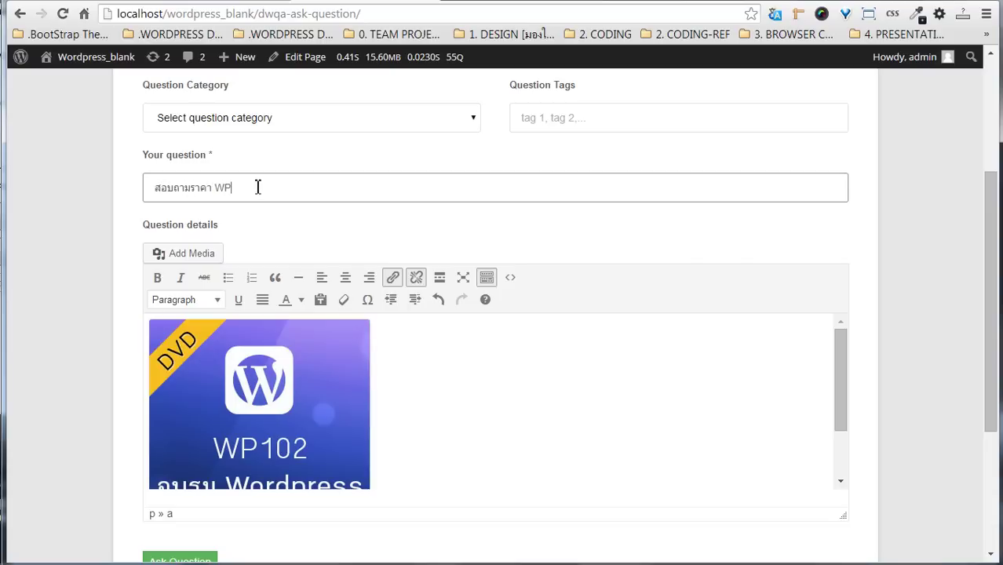
pyautogui.click(336, 126)
pyautogui.click(281, 153)
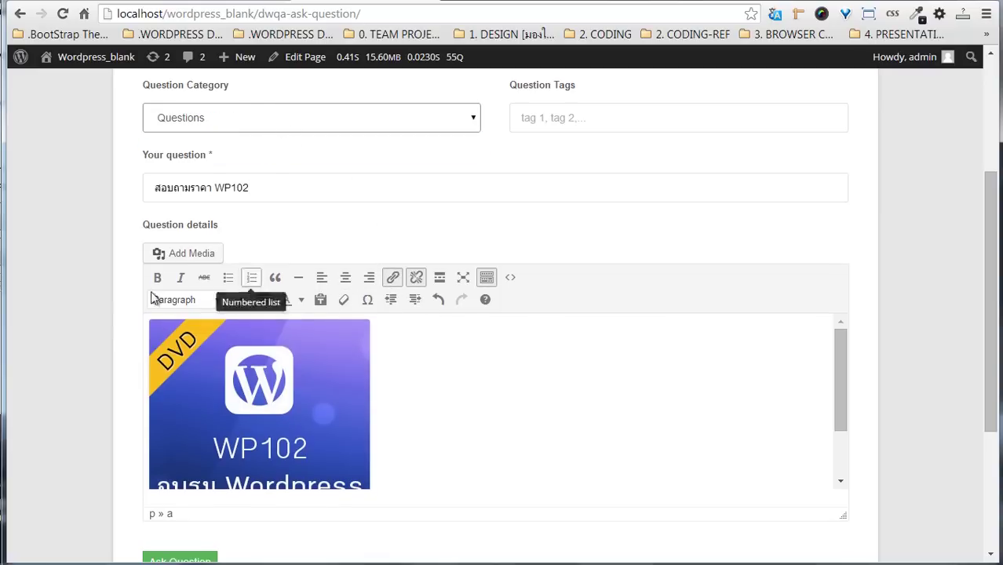
pyautogui.scroll(-2, 141, 345)
pyautogui.click(202, 422)
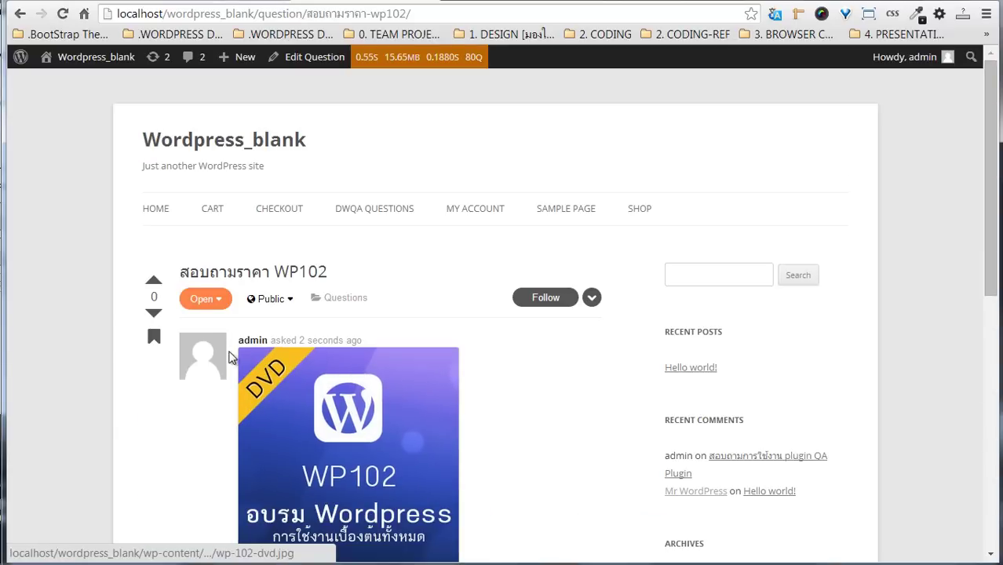
# Look over the posted WP102 question page, and return to the DWQA Questions list to view its entry.
pyautogui.scroll(-3, 358, 354)
pyautogui.scroll(3, 336, 370)
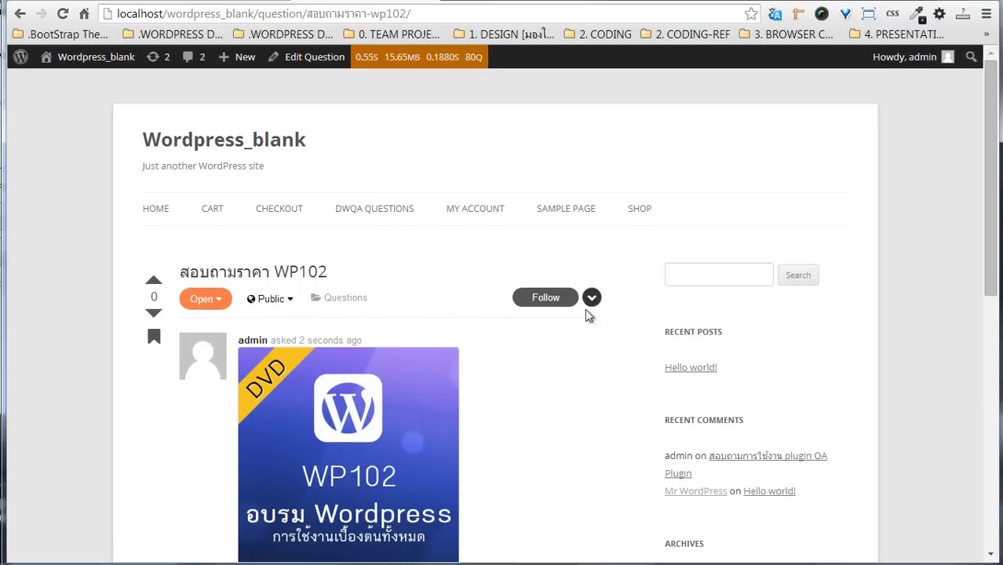
pyautogui.scroll(-3, 581, 361)
pyautogui.scroll(3, 561, 411)
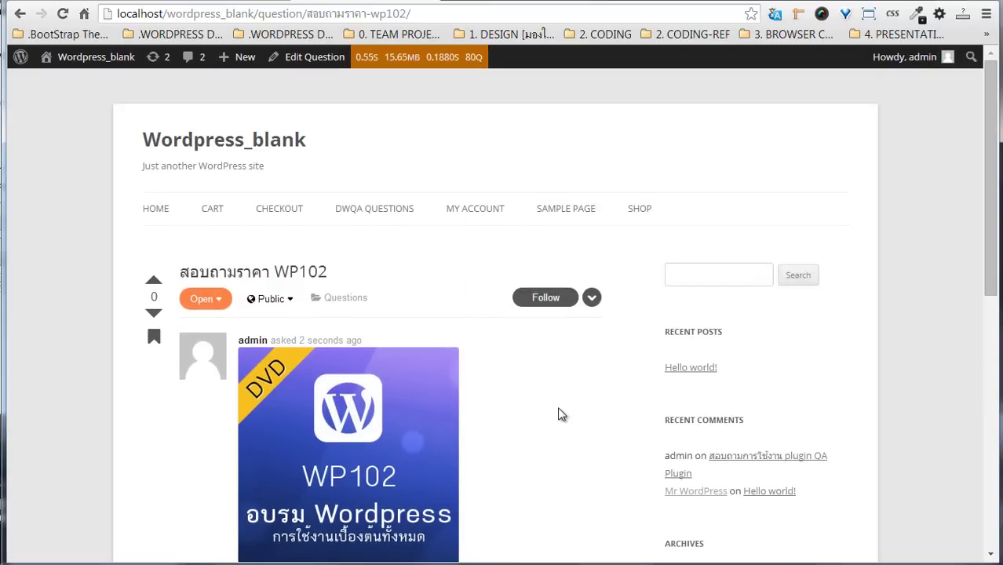
pyautogui.click(371, 218)
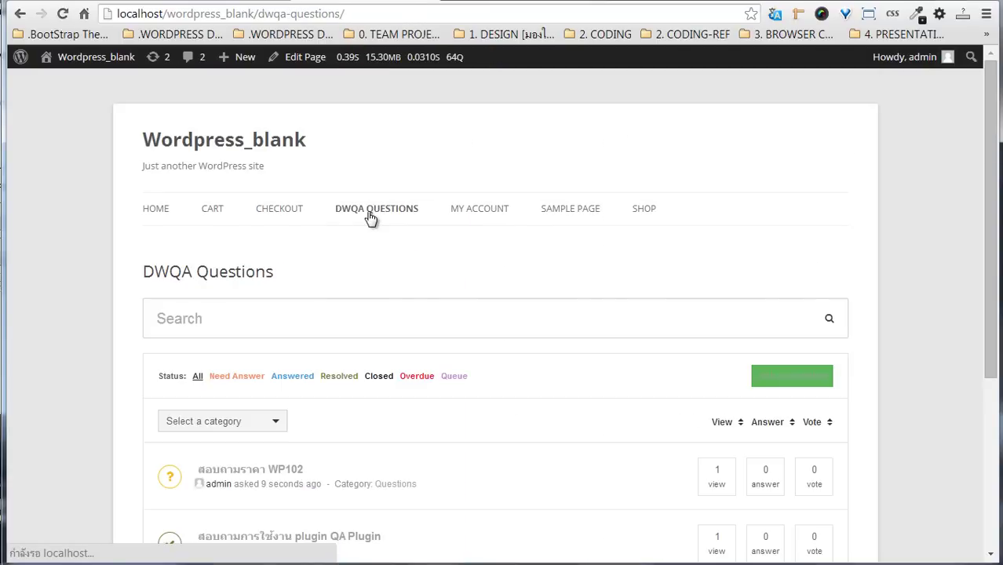
pyautogui.scroll(-3, 172, 363)
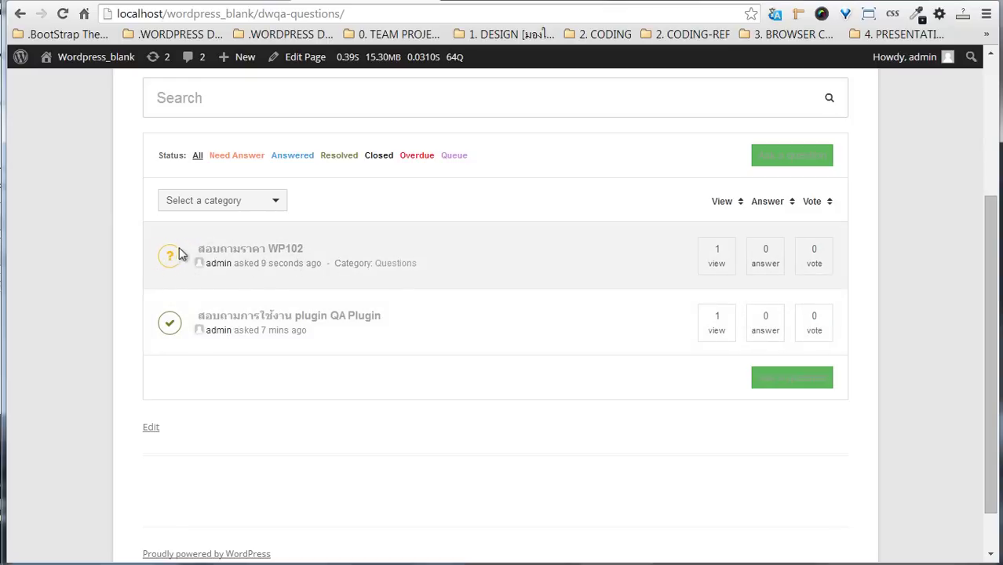
pyautogui.scroll(1, 92, 294)
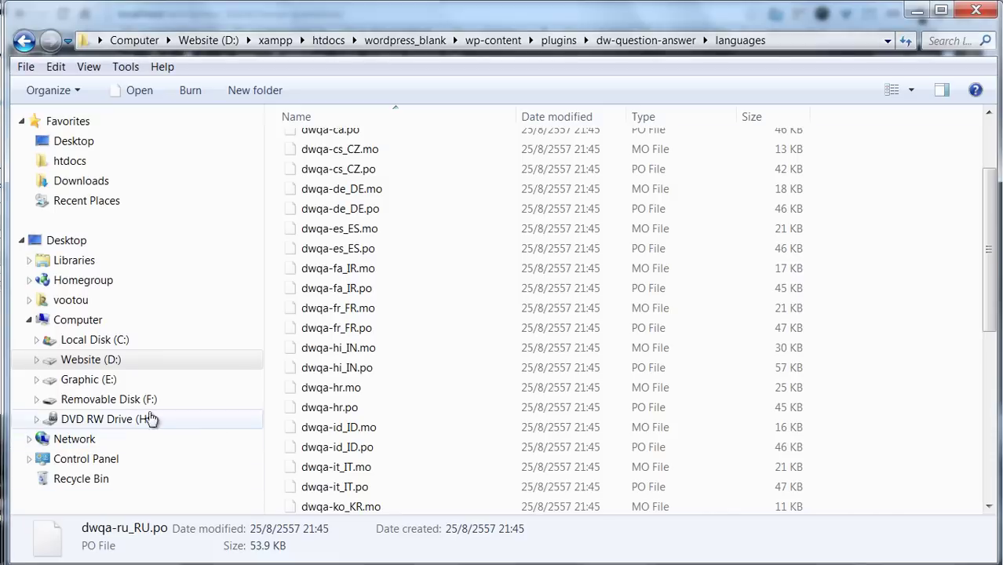
# In the file explorer, open the dw-question-answer plugin's languages folder under htdocs, wordpress_blank, wp-content, plugins.
pyautogui.click(71, 160)
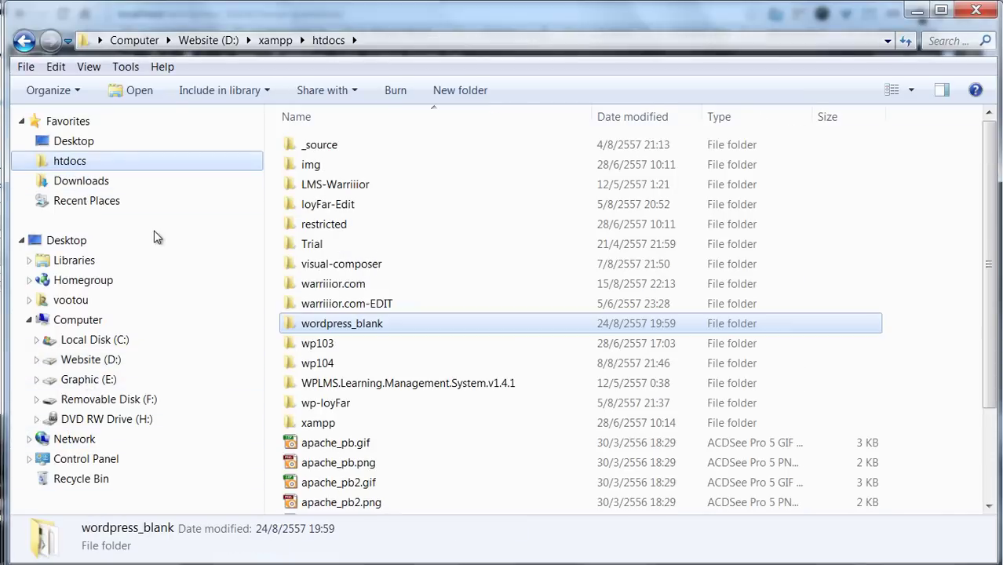
pyautogui.doubleClick(358, 324)
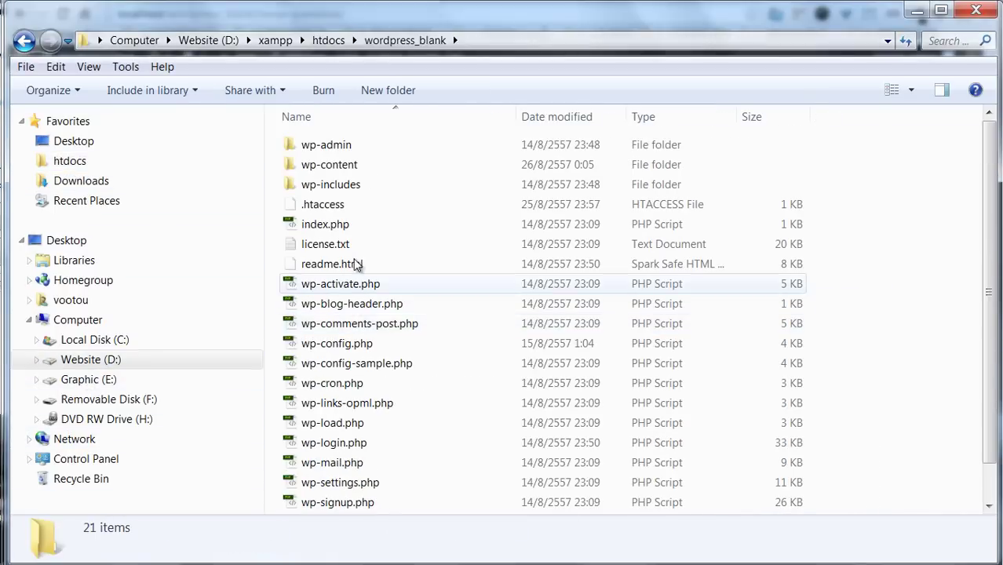
pyautogui.doubleClick(354, 166)
pyautogui.doubleClick(353, 166)
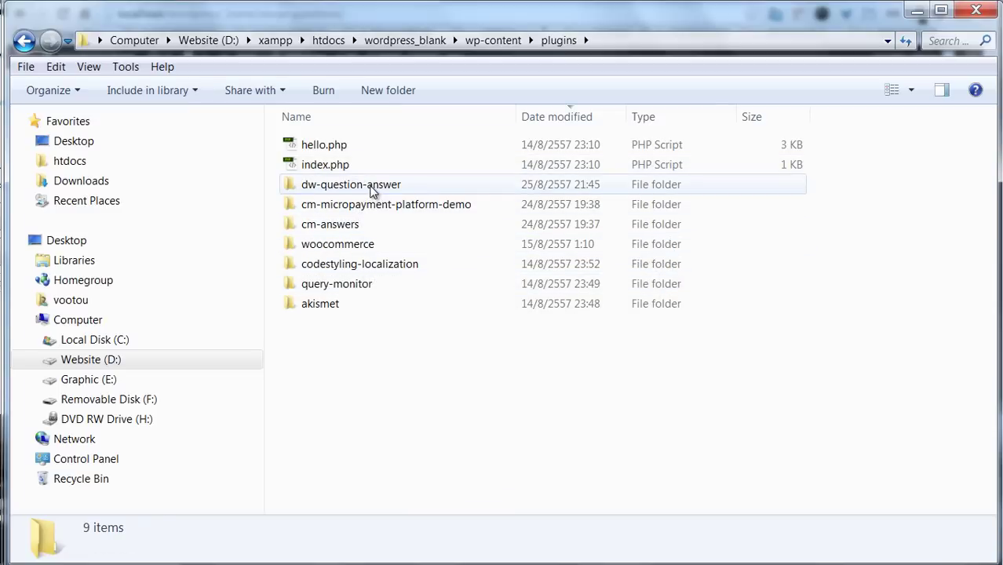
pyautogui.doubleClick(372, 192)
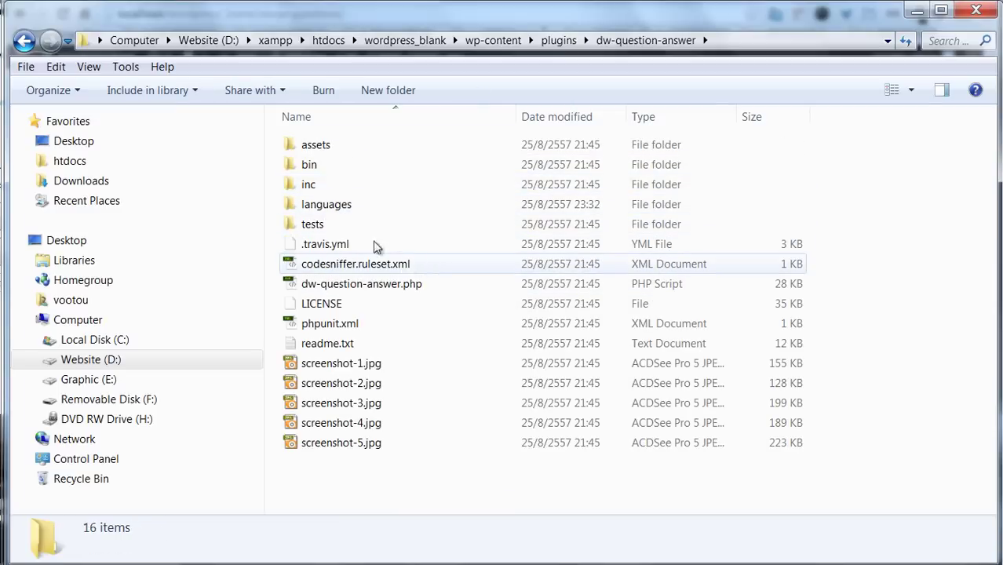
pyautogui.doubleClick(361, 210)
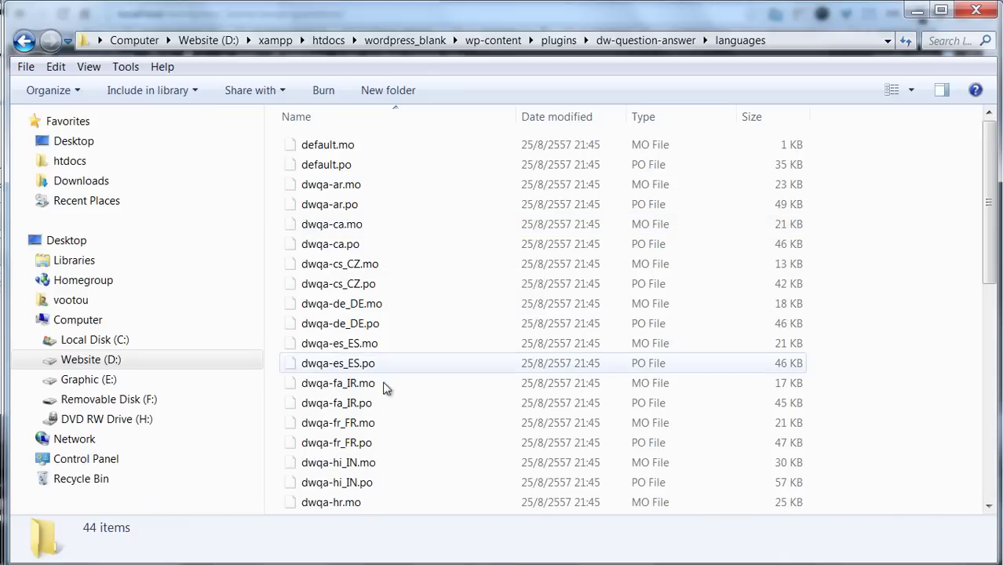
# Locate the Thai translation files dwqa-th.mo and dwqa-th.po in the plugin's languages folder, trying both name sort orders.
pyautogui.click(468, 259)
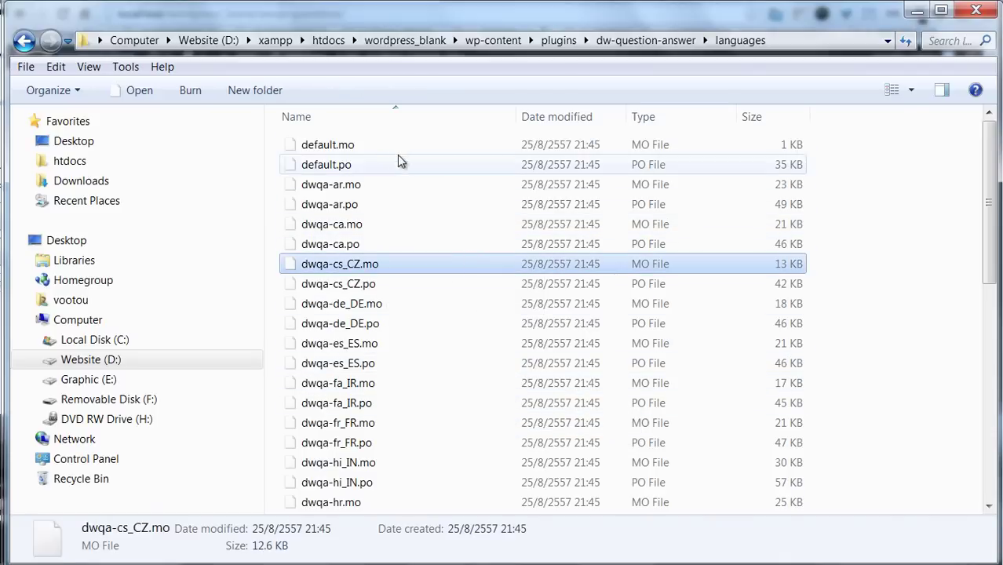
pyautogui.click(385, 117)
pyautogui.scroll(6, 382, 259)
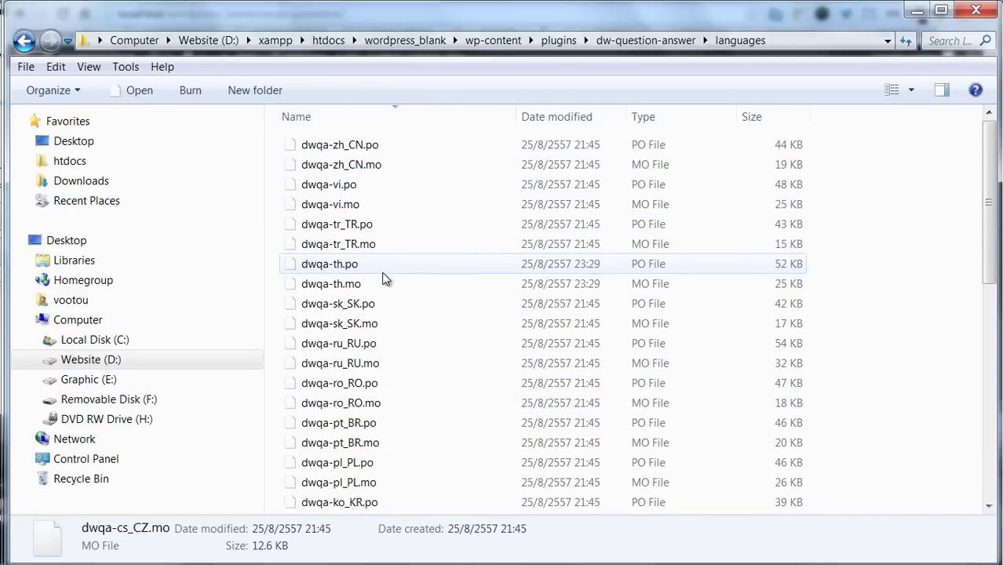
pyautogui.click(374, 122)
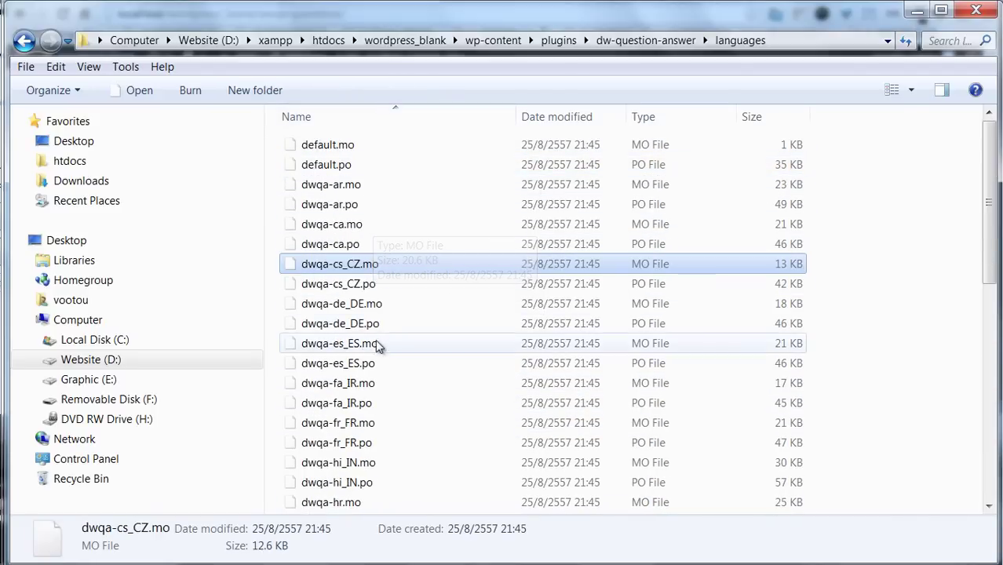
pyautogui.scroll(-3, 396, 349)
pyautogui.scroll(-5, 401, 346)
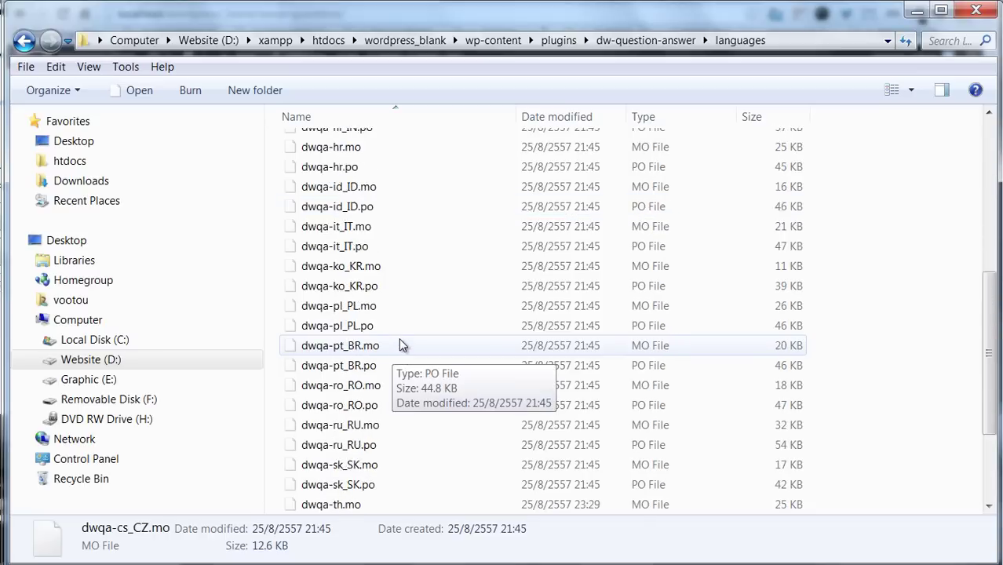
pyautogui.click(367, 366)
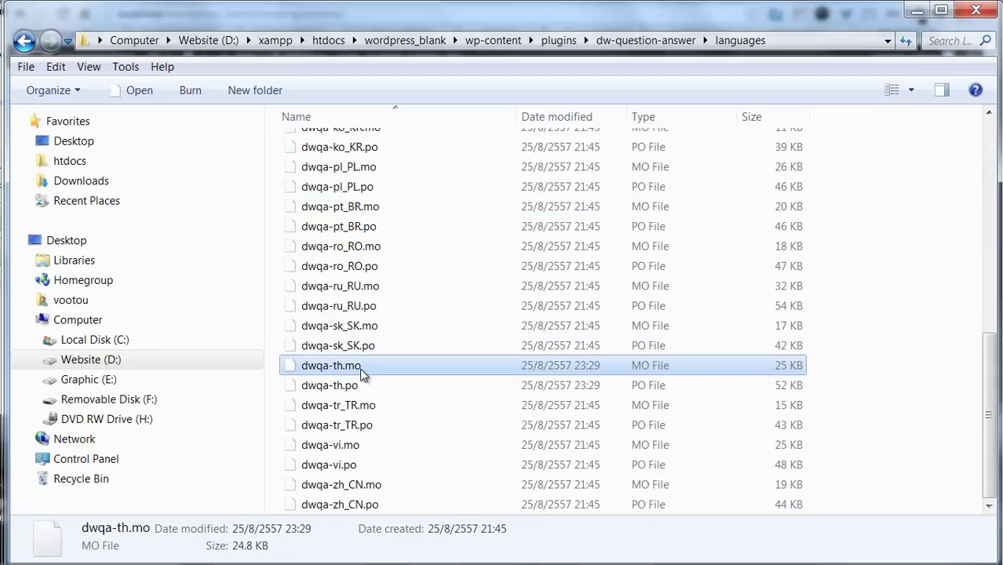
pyautogui.click(363, 387)
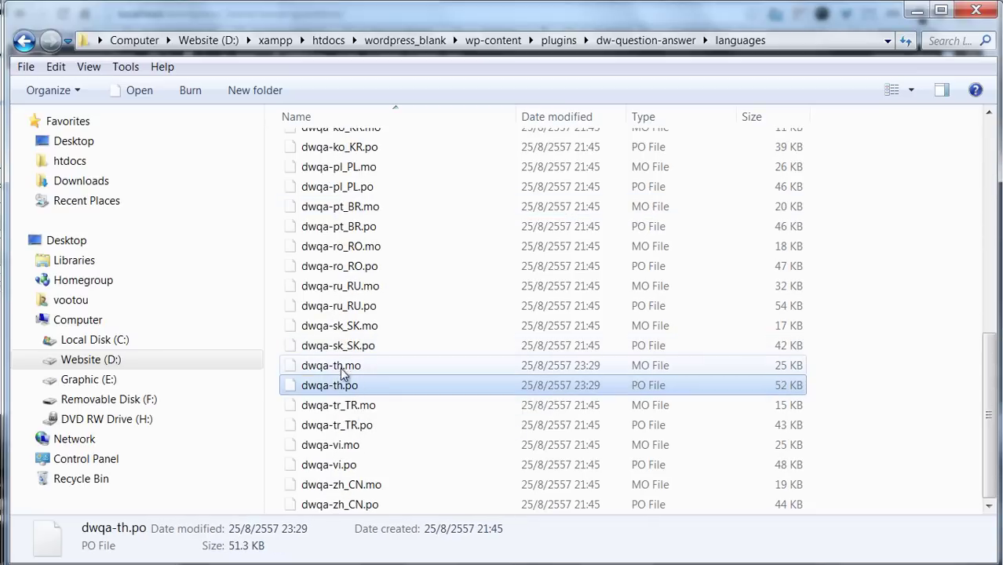
pyautogui.click(344, 367)
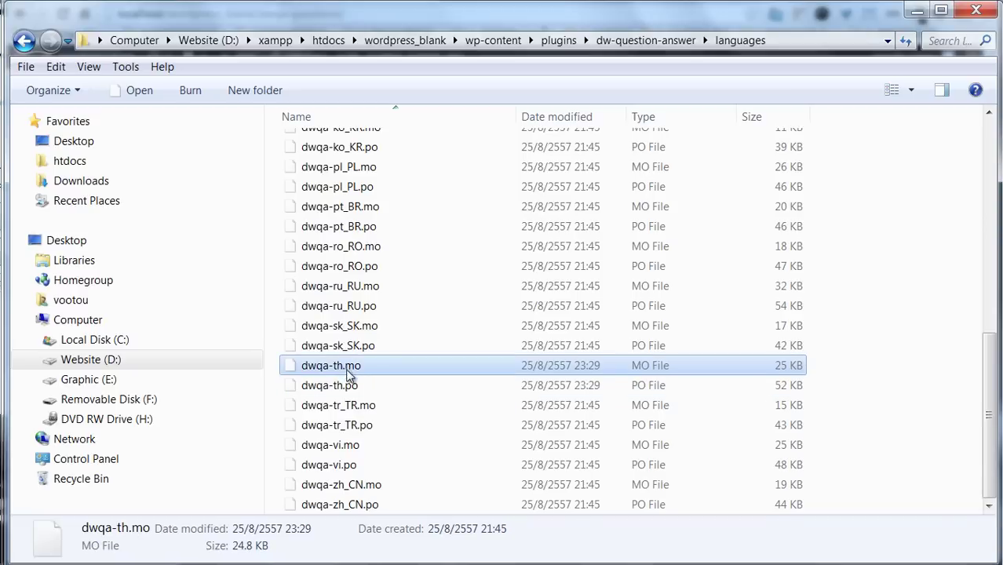
pyautogui.click(342, 386)
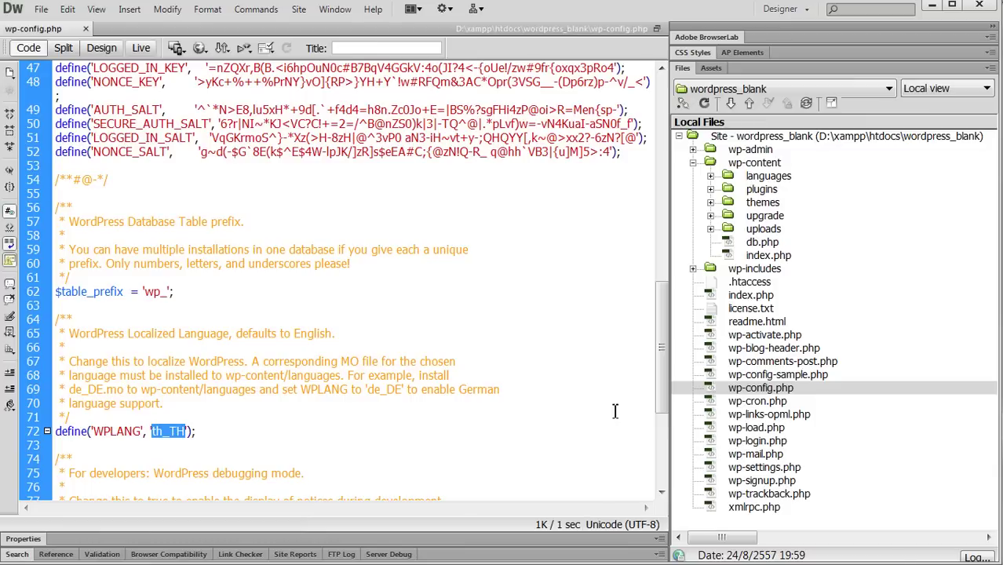
# In Dreamweaver, examine the WPLANG value in wp-config.php and compare it with the Thai translation file names in the file explorer.
pyautogui.click(765, 335)
pyautogui.click(758, 389)
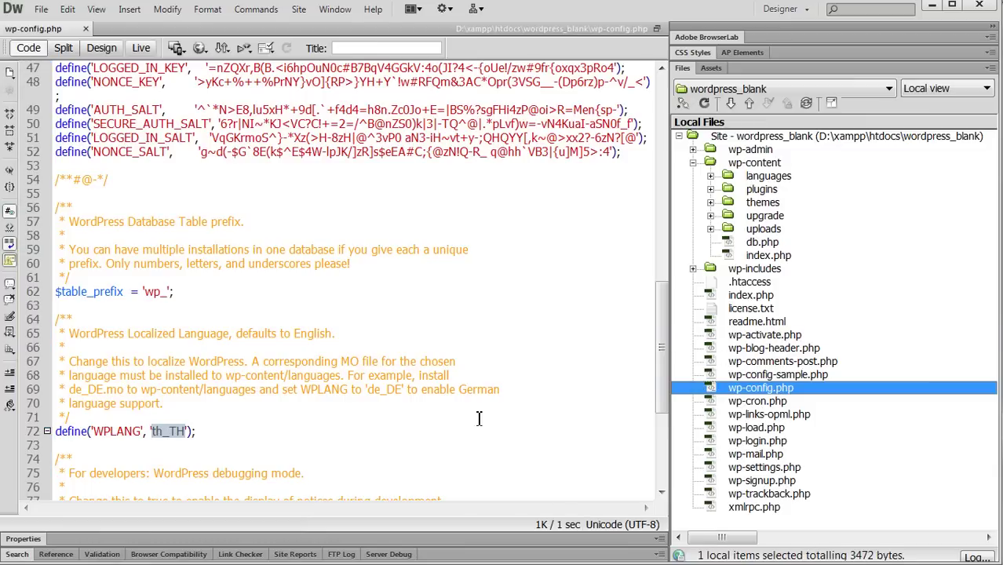
pyautogui.click(224, 375)
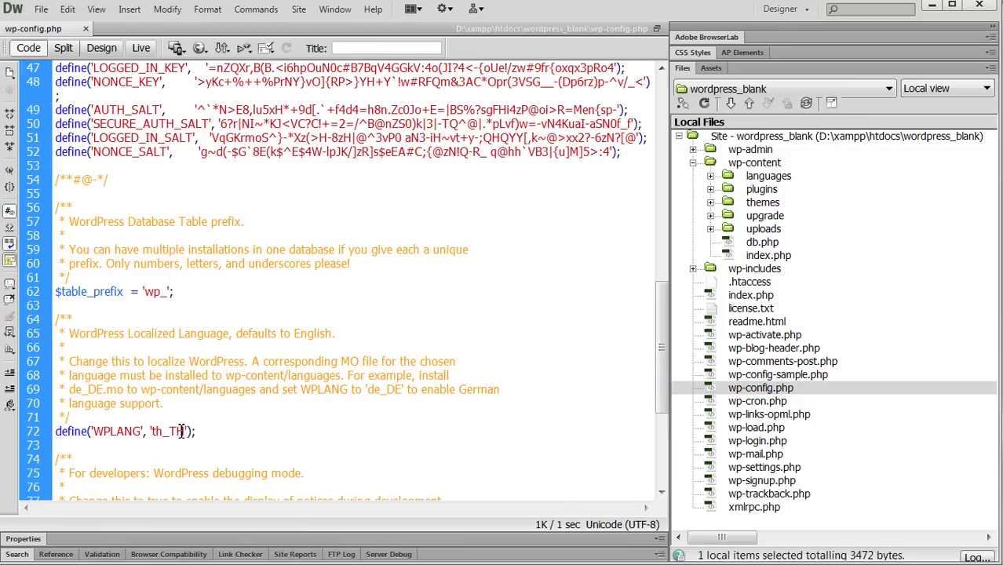
pyautogui.moveTo(182, 431); pyautogui.dragTo(155, 434)
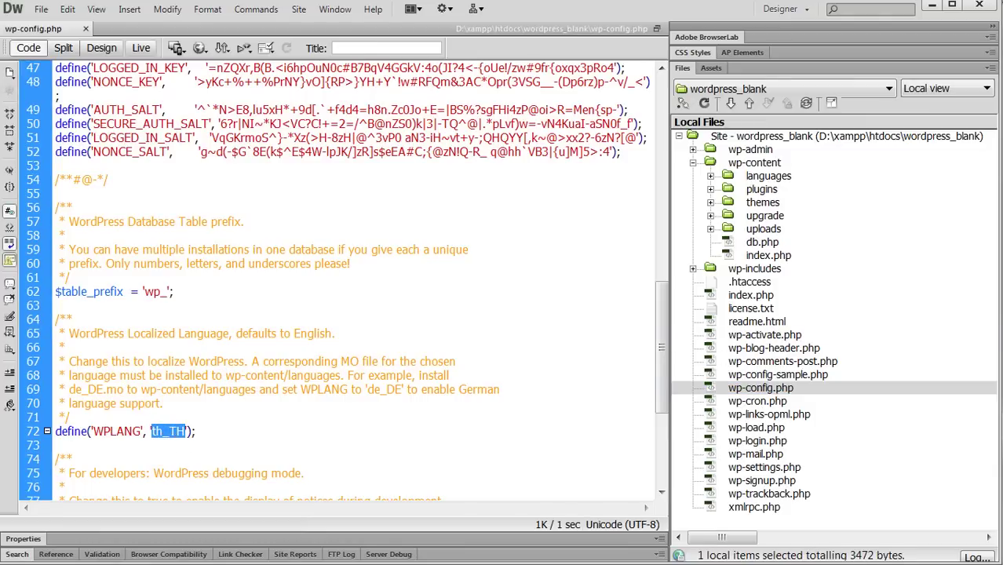
pyautogui.hotkey('alt', 'Tab')
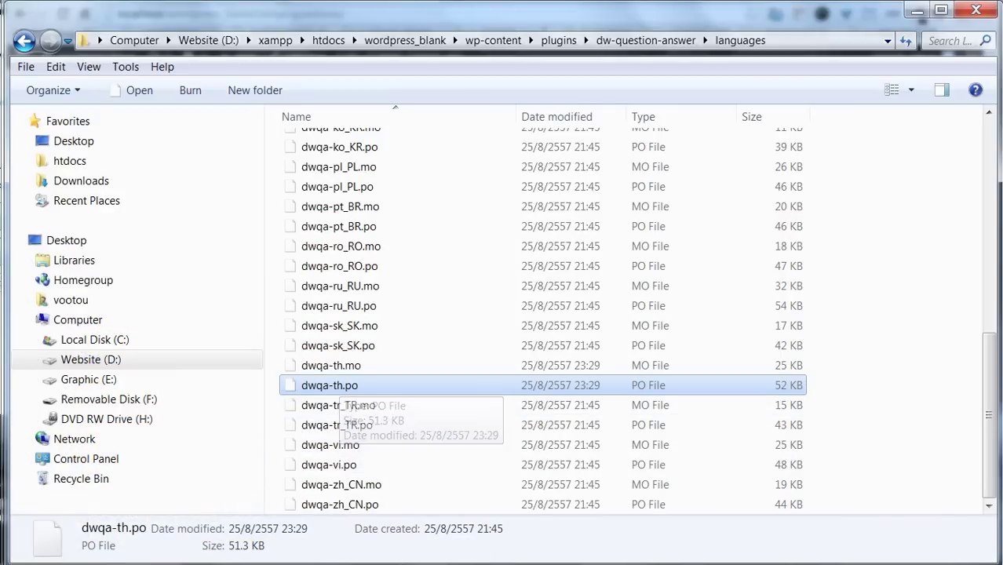
pyautogui.hotkey('alt', 'Tab')
# Change the WPLANG value in wp-config.php to 'th', and reload the DWQA Questions page in the browser.
pyautogui.click(197, 404)
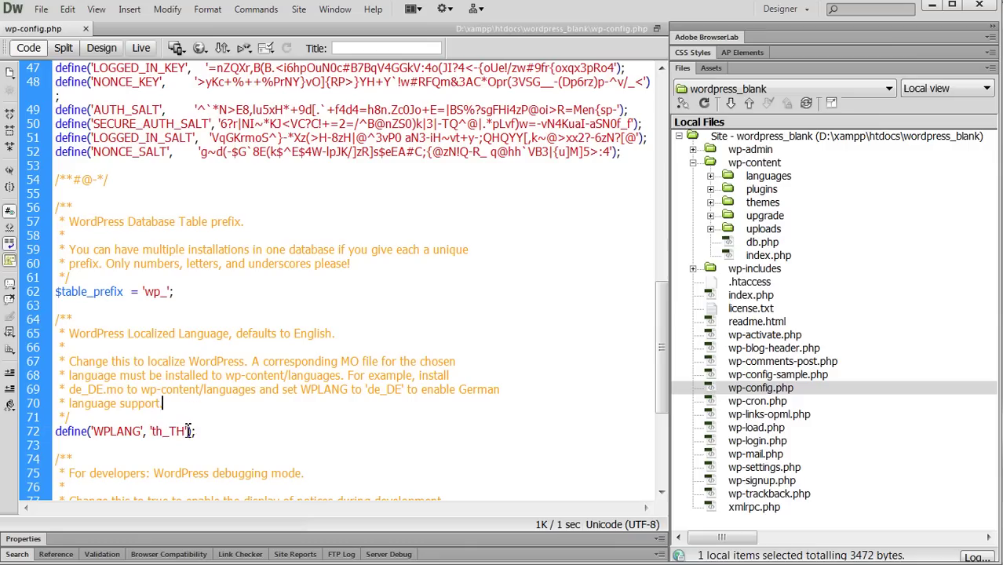
pyautogui.moveTo(188, 431); pyautogui.dragTo(165, 433)
pyautogui.press('Delete')
pyautogui.hotkey('alt', 'Tab')
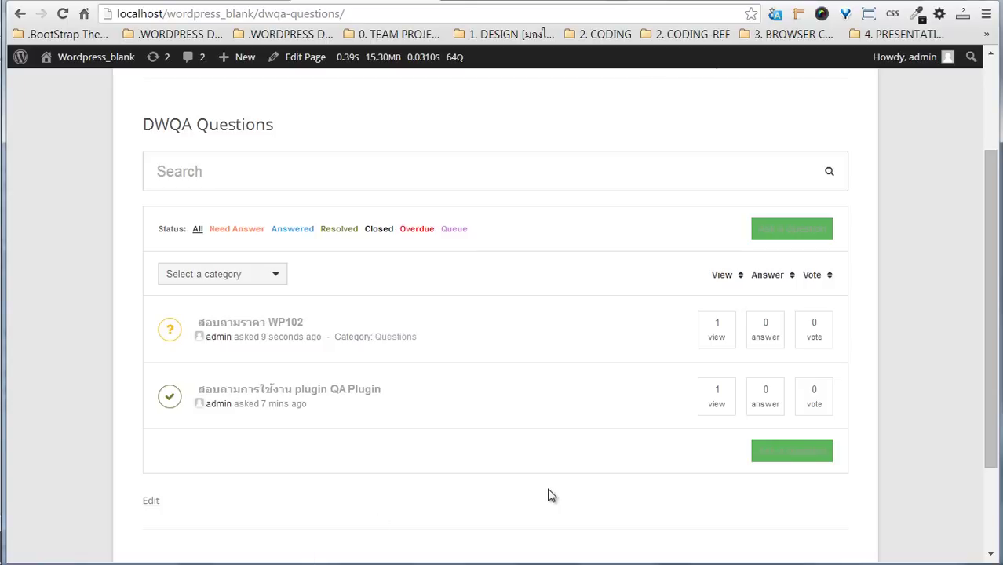
pyautogui.press('F5')
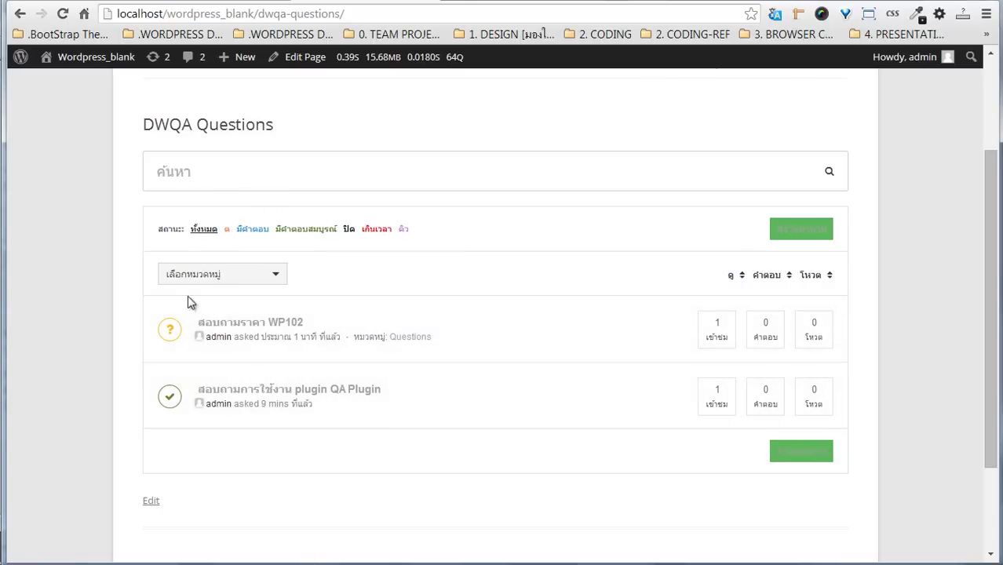
# Open the site's menu editor and set the DWQA Questions item's navigation label to "คำถามทั้งหมด".
pyautogui.scroll(1, 322, 376)
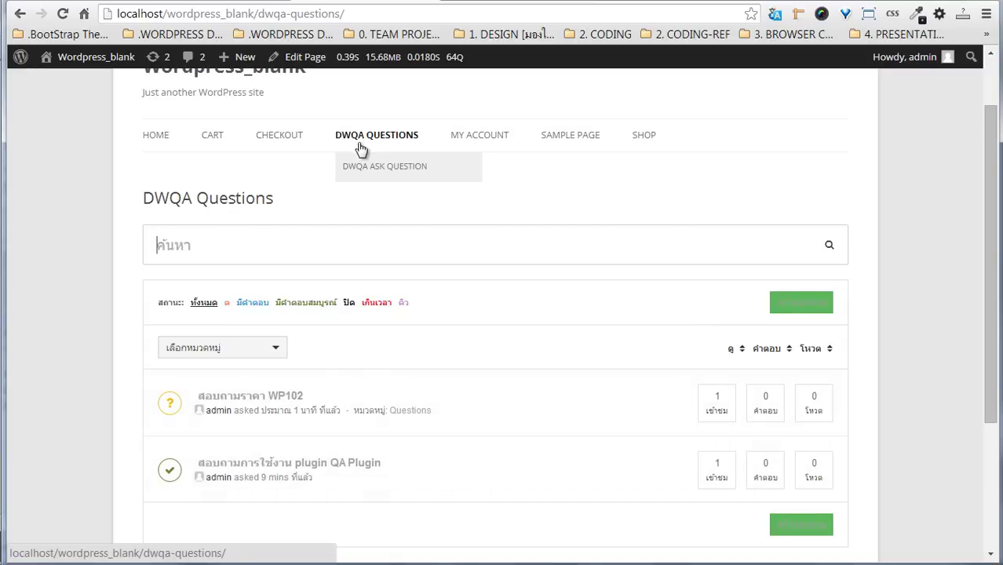
pyautogui.scroll(1, 219, 139)
pyautogui.moveTo(83, 68)
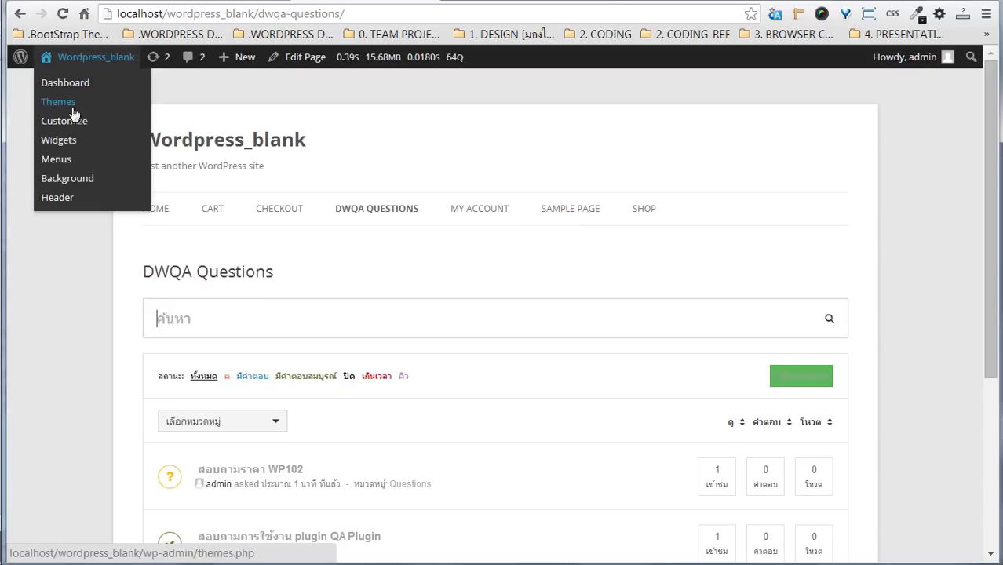
pyautogui.click(55, 158)
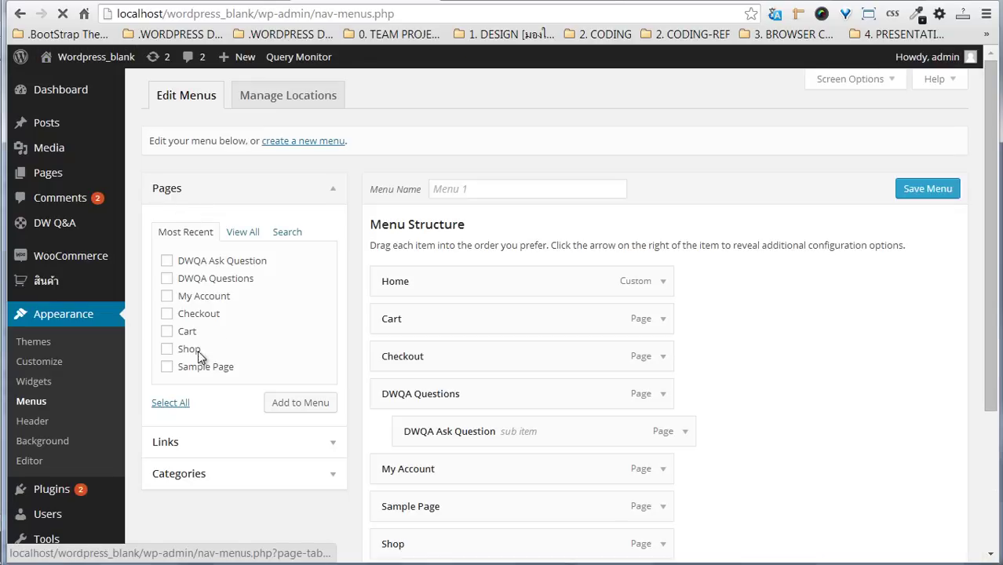
pyautogui.scroll(-3, 236, 361)
pyautogui.scroll(1, 455, 342)
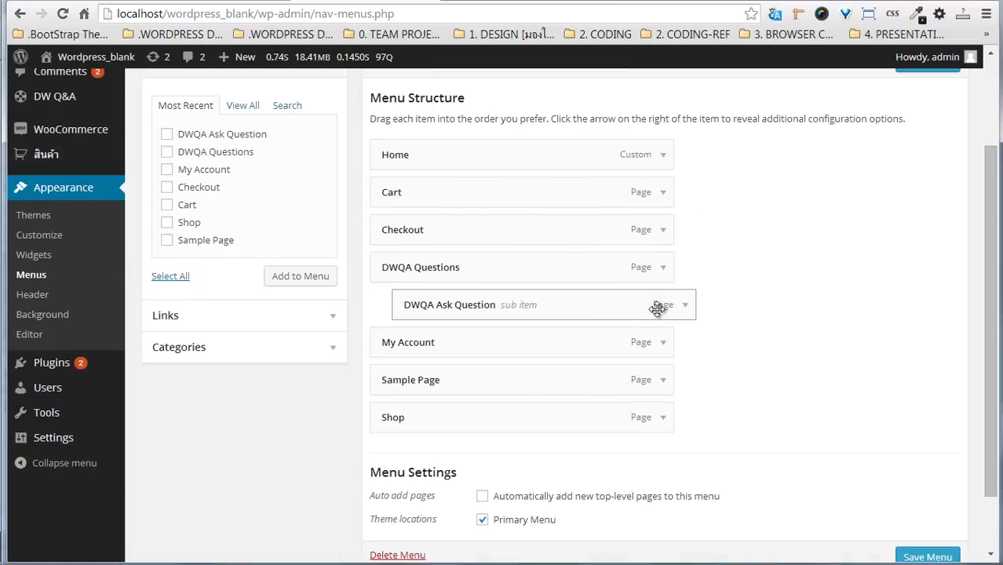
pyautogui.click(663, 267)
pyautogui.click(490, 317)
pyautogui.hotkey('ctrl', 'a')
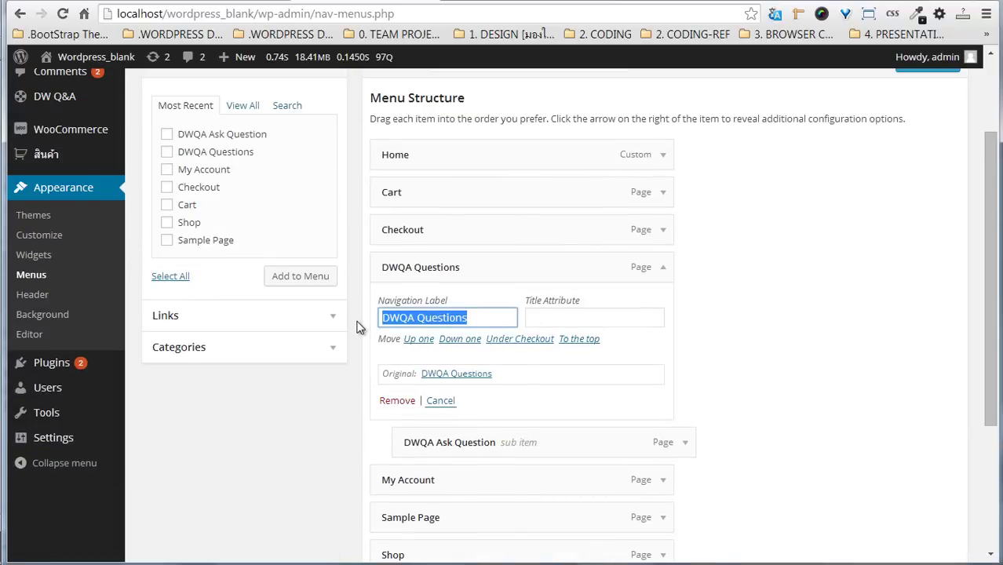
pyautogui.write('ถามทั้งหมด')
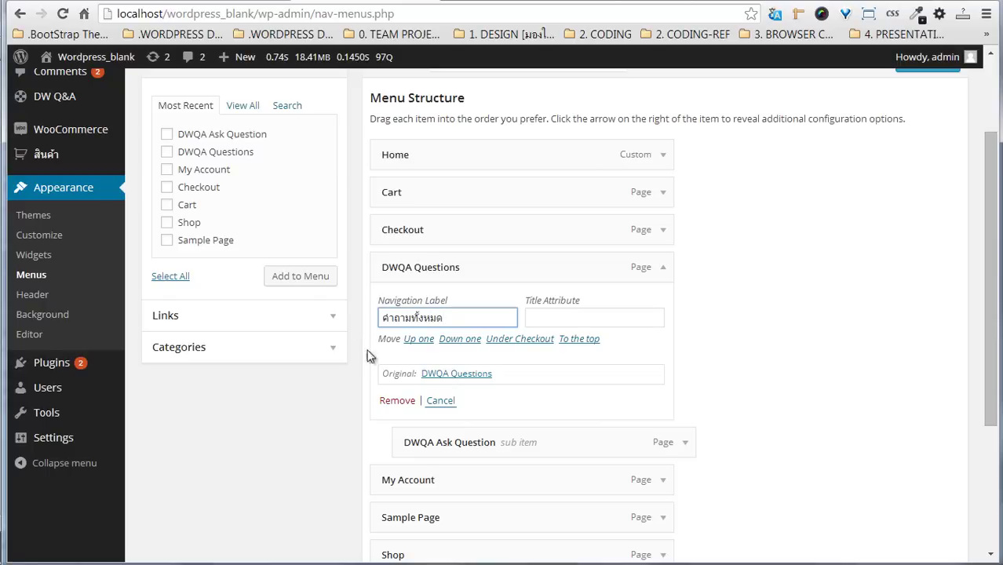
# Set the DWQA Ask Question sub item's navigation label to "โพสถาม" and save the menu.
pyautogui.click(685, 442)
pyautogui.moveTo(507, 500); pyautogui.dragTo(371, 502)
pyautogui.write('สร้างคำถา')
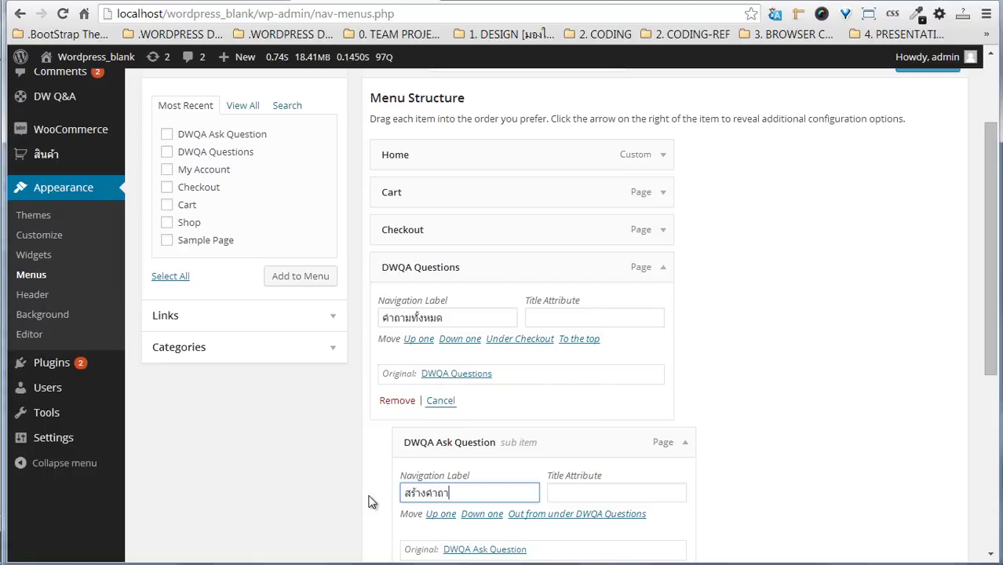
pyautogui.press('BackSpace')
pyautogui.press('BackSpace')
pyautogui.press('BackSpace')
pyautogui.press('BackSpace')
pyautogui.press('BackSpace')
pyautogui.press('BackSpace')
pyautogui.press('BackSpace')
pyautogui.press('BackSpace')
pyautogui.press('BackSpace')
pyautogui.scroll(-5, 443, 470)
pyautogui.click(926, 493)
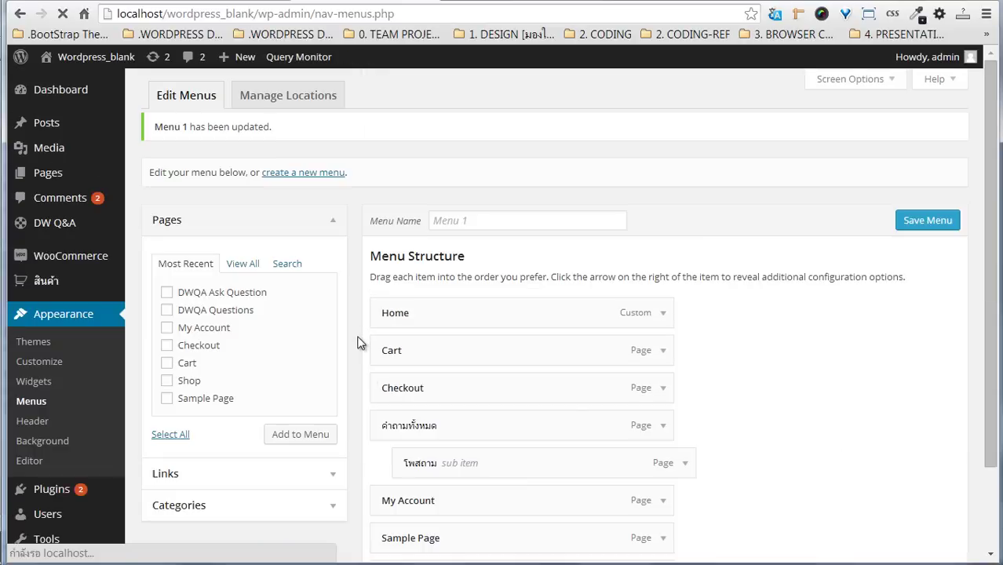
# Visit the site and open the คำถามทั้งหมด page to look over the translated question list.
pyautogui.moveTo(85, 63)
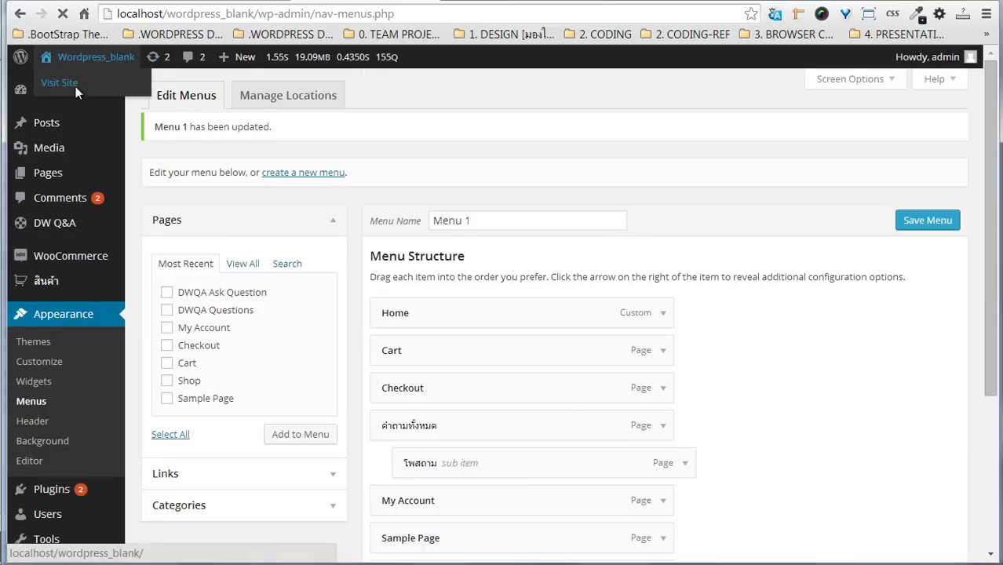
pyautogui.click(76, 86)
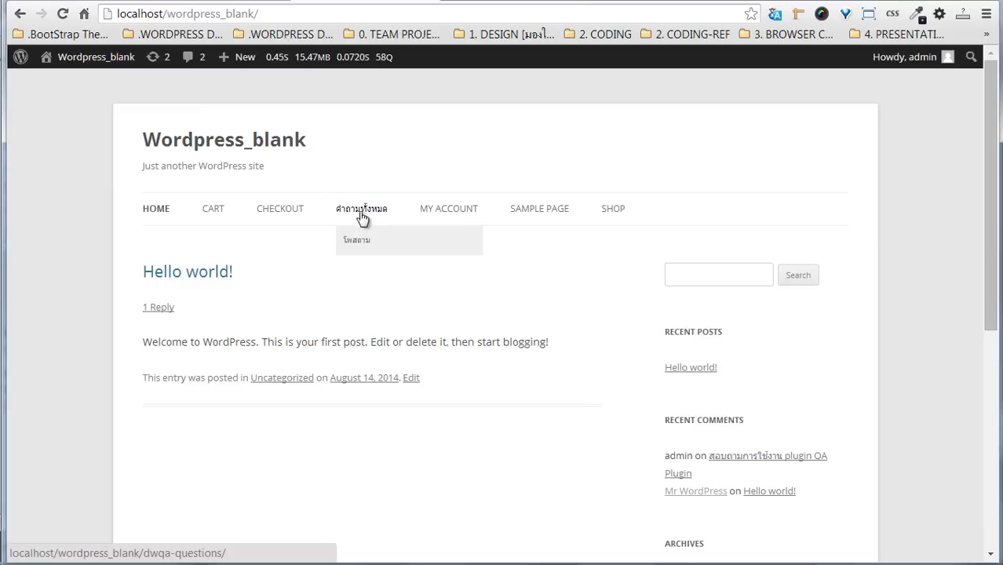
pyautogui.click(365, 221)
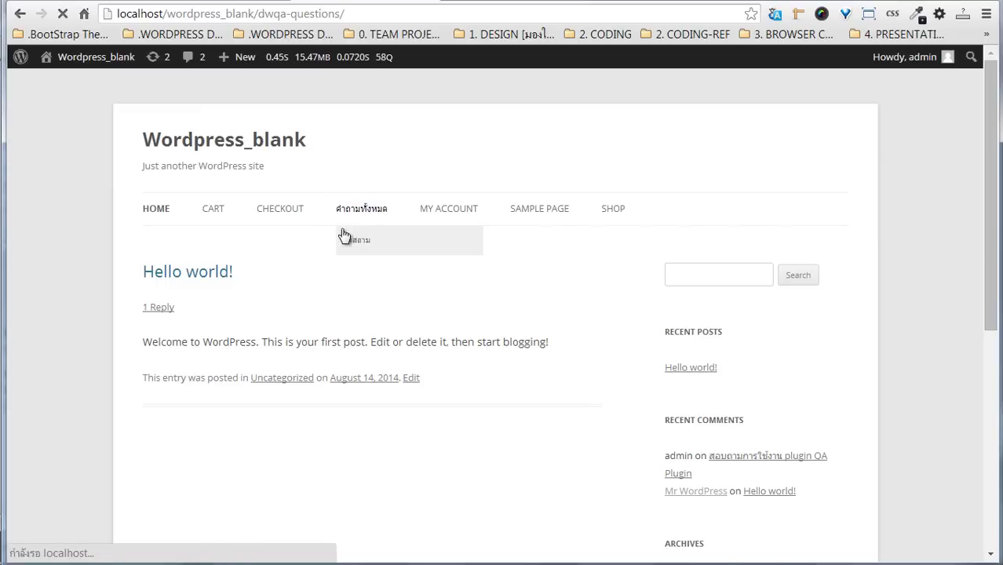
pyautogui.scroll(-3, 115, 331)
pyautogui.scroll(2, 463, 388)
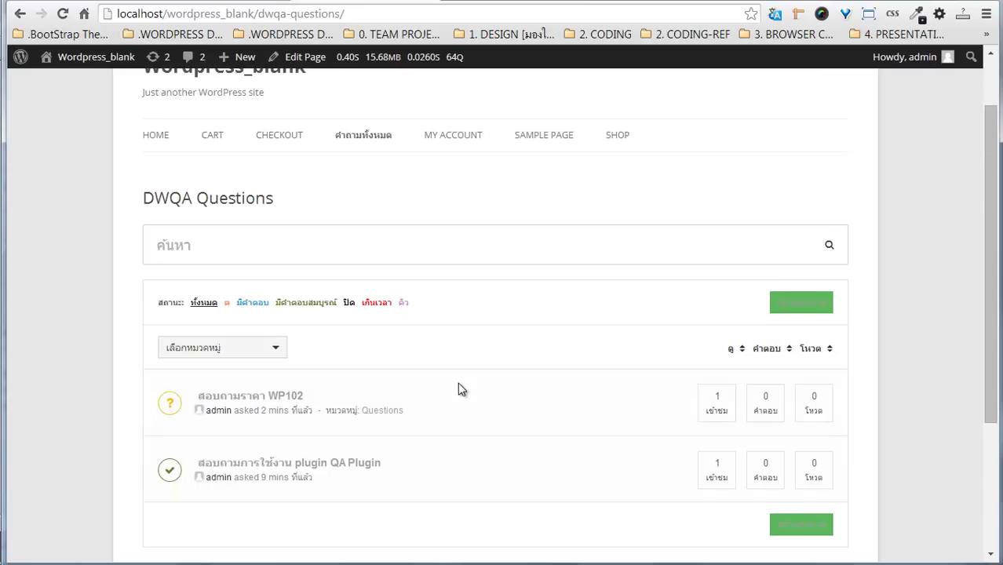
pyautogui.scroll(1, 461, 385)
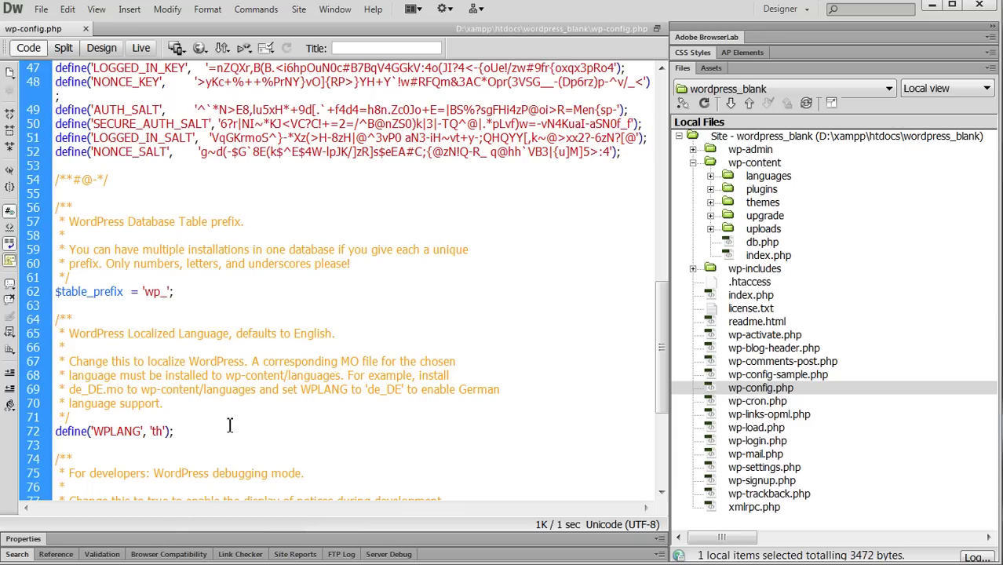
# In Dreamweaver, set the WPLANG value in wp-config.php to 'th_TH' and save the file.
pyautogui.press('Left')
pyautogui.press('Left')
pyautogui.press('Left')
pyautogui.write('_TH')
pyautogui.hotkey('ctrl', 's')
pyautogui.moveTo(185, 430); pyautogui.dragTo(157, 431)
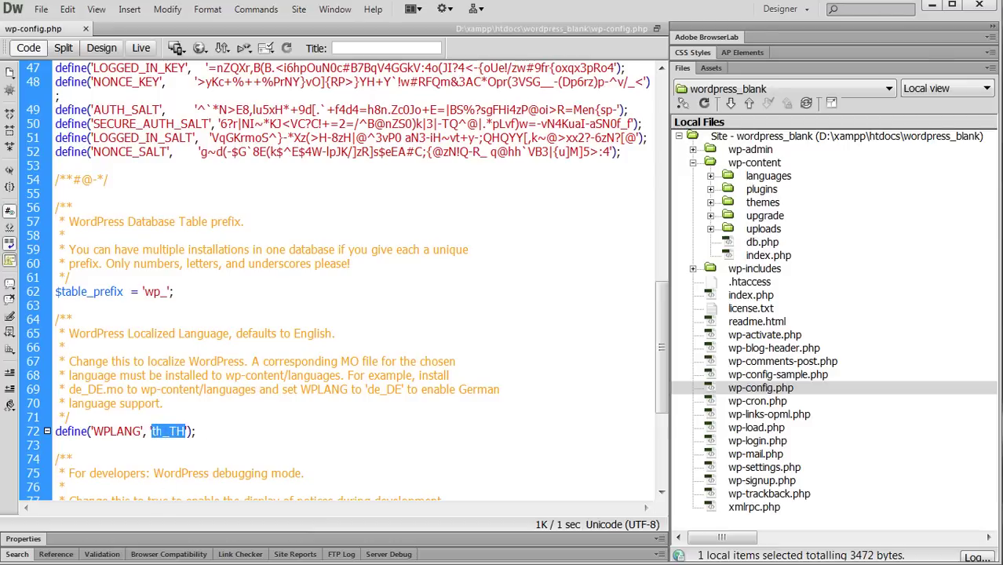
# In the file explorer, compare the naming of the dwqa-ru_RU files with the Thai files dwqa-th.mo and dwqa-th.po.
pyautogui.hotkey('alt', 'Tab')
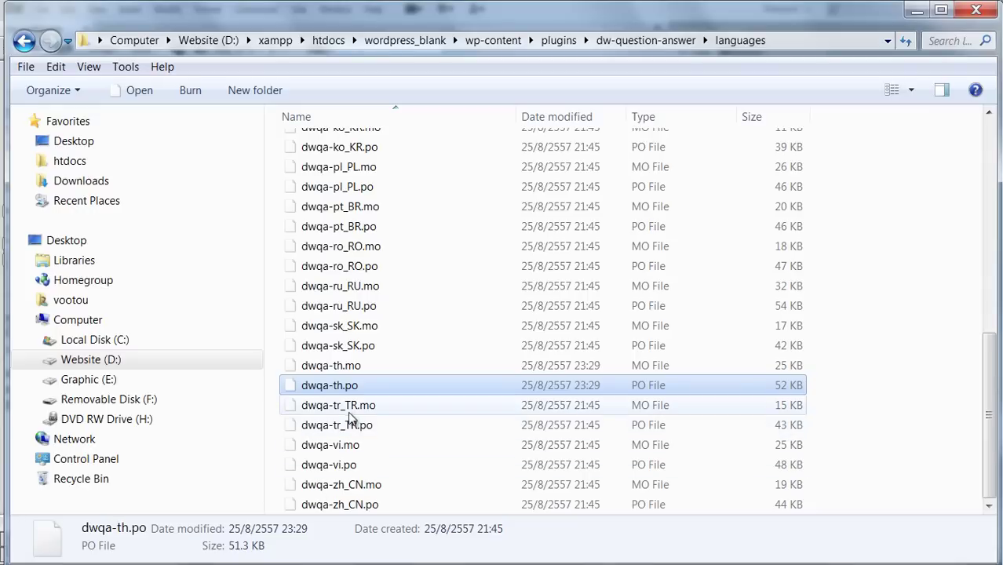
pyautogui.click(352, 306)
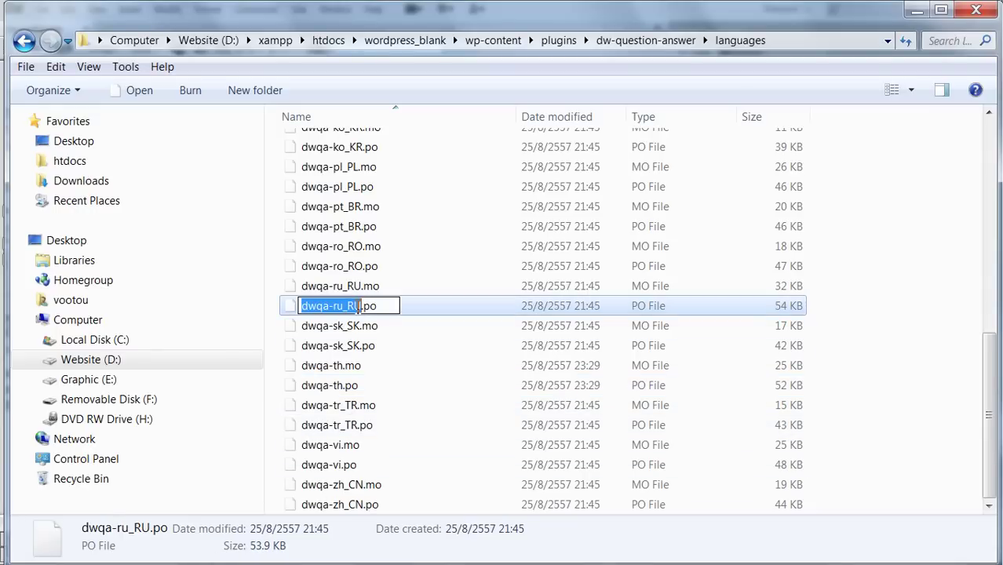
pyautogui.click(369, 287)
pyautogui.click(369, 312)
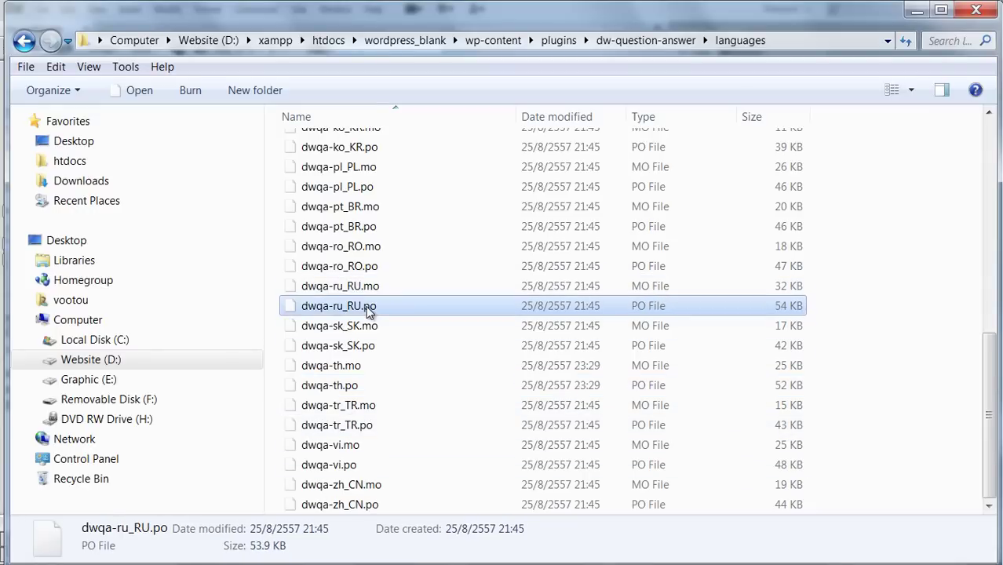
pyautogui.click(350, 366)
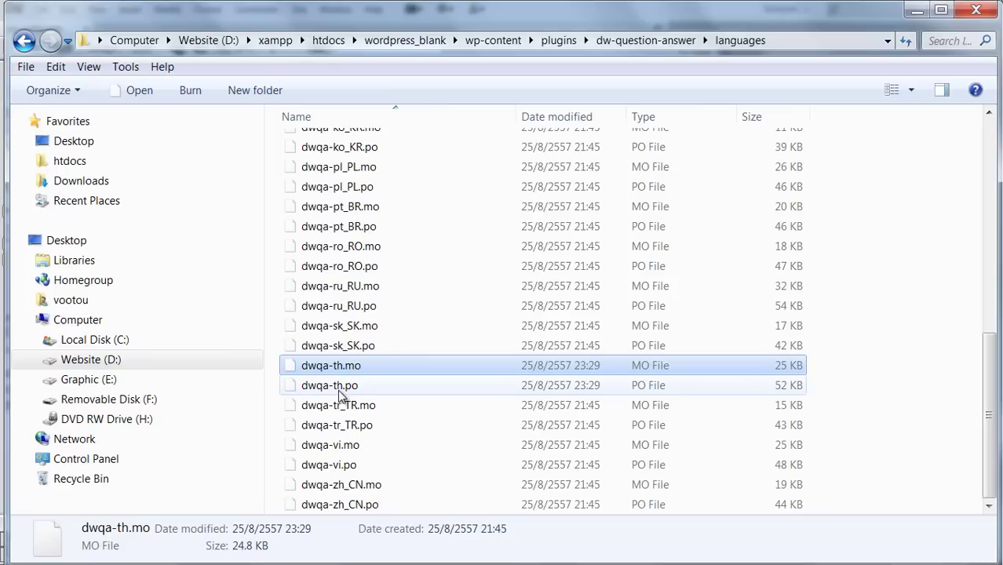
pyautogui.click(339, 386)
pyautogui.click(357, 367)
pyautogui.click(348, 382)
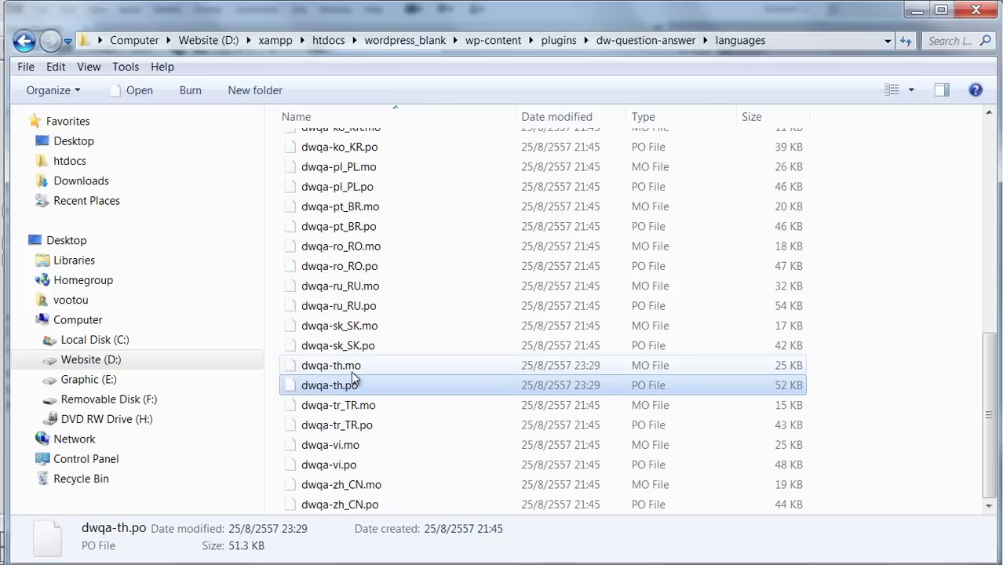
pyautogui.click(345, 370)
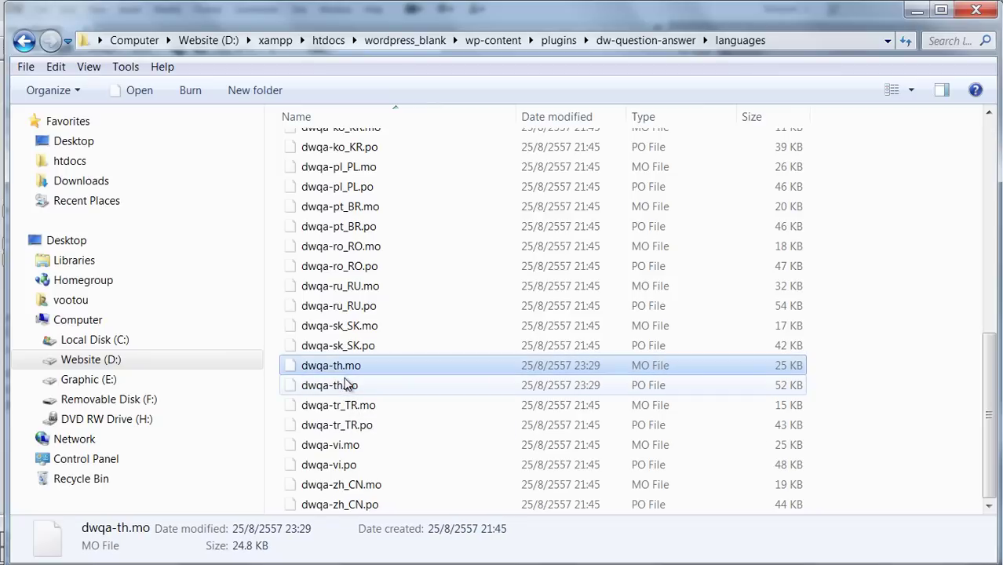
pyautogui.click(350, 386)
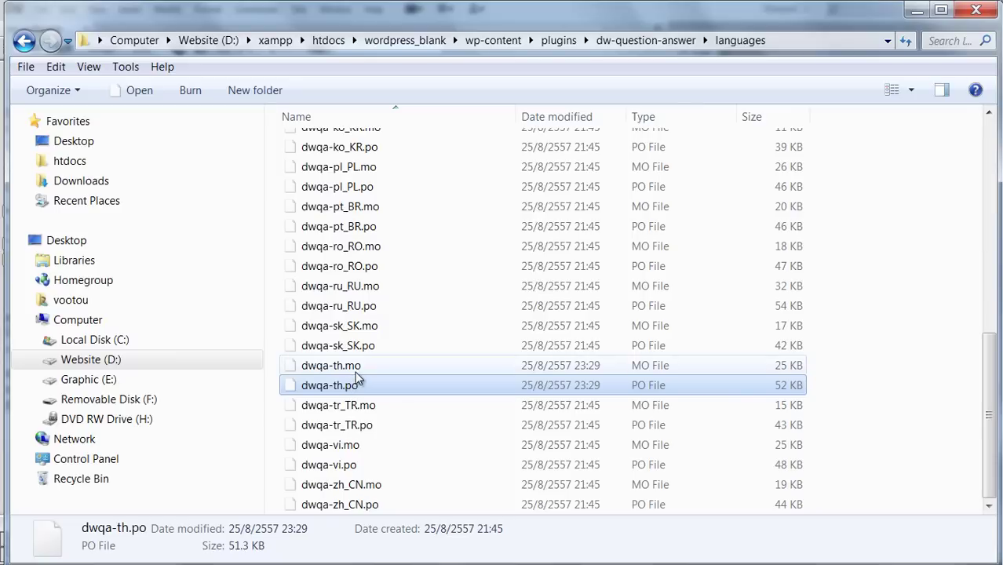
# Rename dwqa-th.mo as dwqa-th_TH.mo, copying the th_TH part of the name.
pyautogui.click(339, 367)
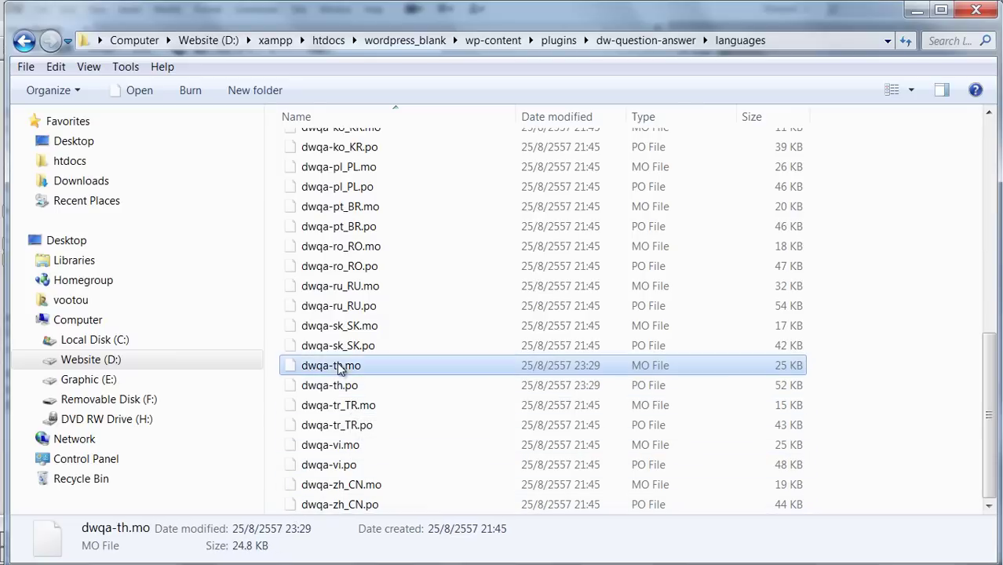
pyautogui.click(343, 373)
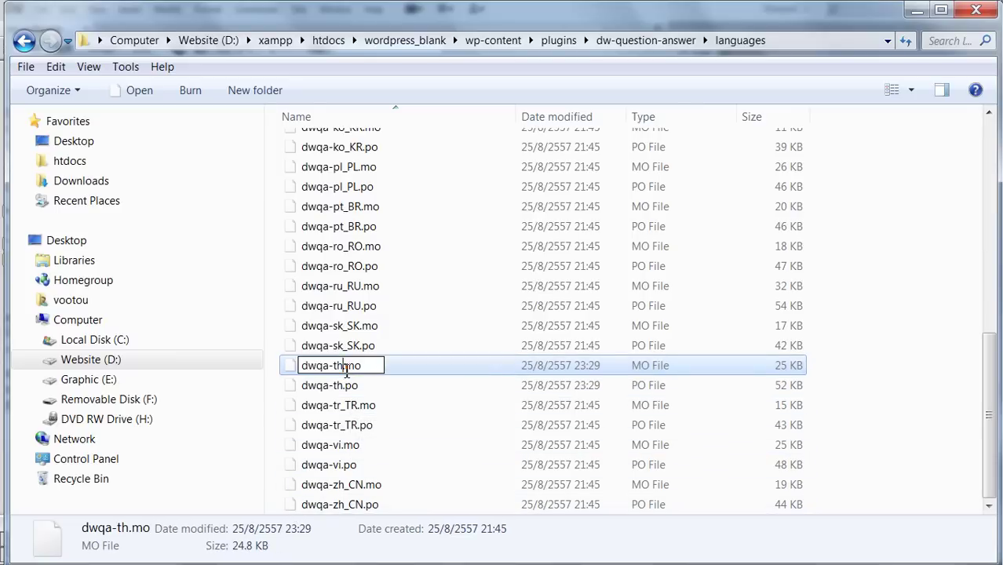
pyautogui.click(353, 368)
pyautogui.write('_TH')
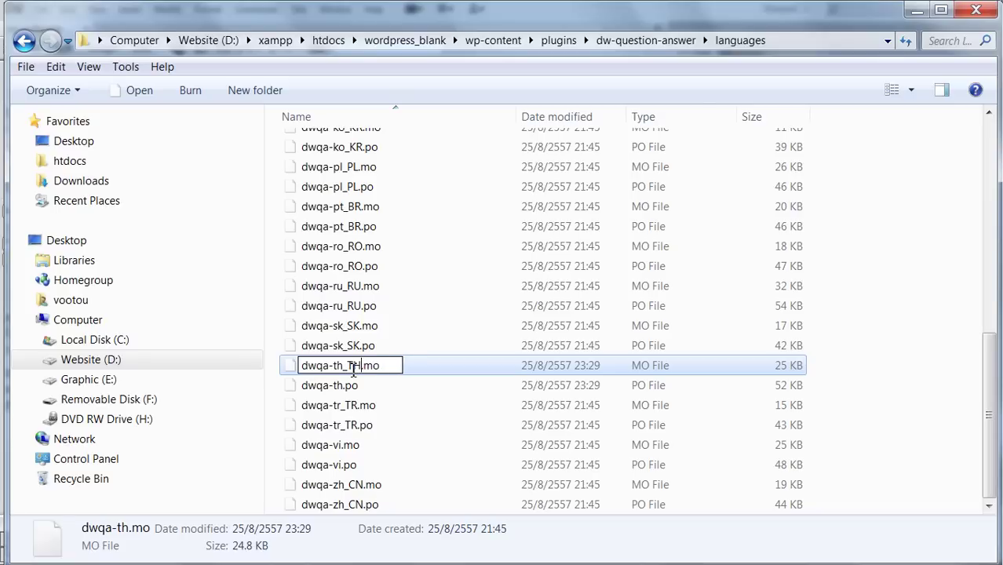
pyautogui.moveTo(336, 366); pyautogui.dragTo(361, 365)
pyautogui.hotkey('ctrl', 'c')
pyautogui.click(349, 387)
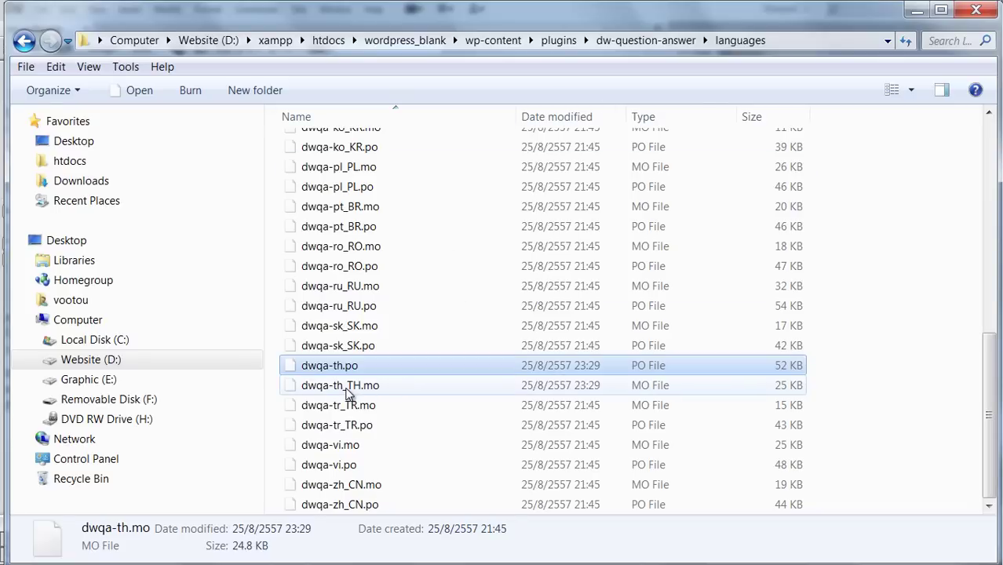
# Rename dwqa-th.po as dwqa-th_TH.po, reusing the copied language code.
pyautogui.click(348, 369)
pyautogui.click(352, 369)
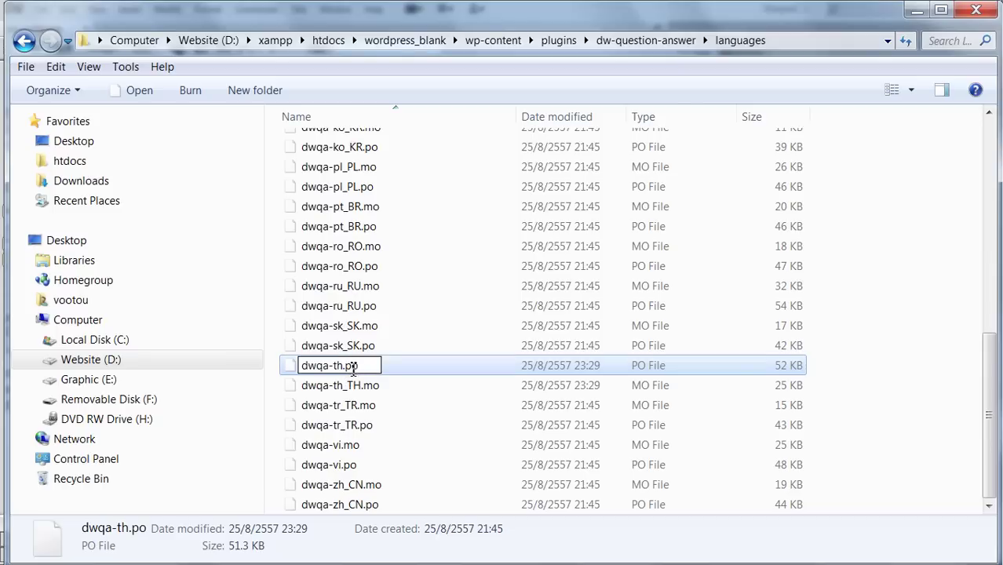
pyautogui.hotkey('ctrl', 'v')
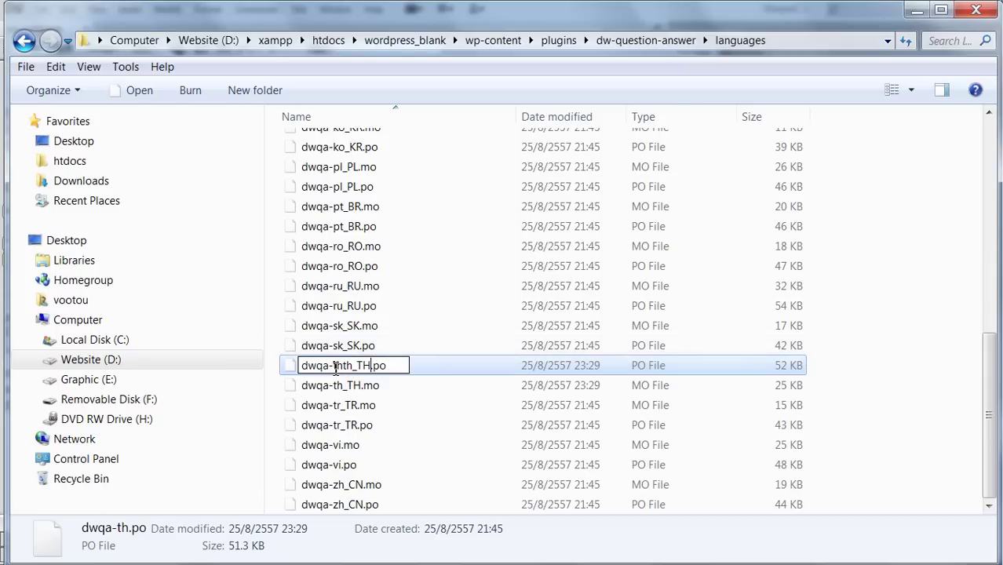
pyautogui.moveTo(335, 366)
pyautogui.mouseDown()
pyautogui.moveTo(369, 366)
pyautogui.moveTo(346, 366)
pyautogui.mouseUp()
pyautogui.press('Delete')
pyautogui.click(365, 354)
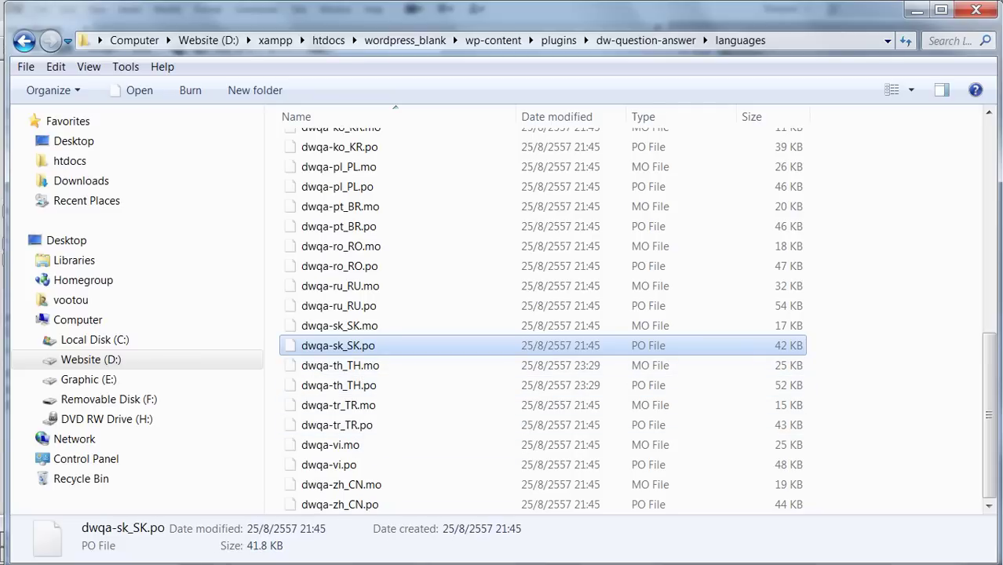
# Check the WPLANG value in wp-config.php in Dreamweaver, then reload the DWQA Questions page in the browser and inspect its Thai labels.
pyautogui.hotkey('alt', 'Tab')
pyautogui.write('th_TH')
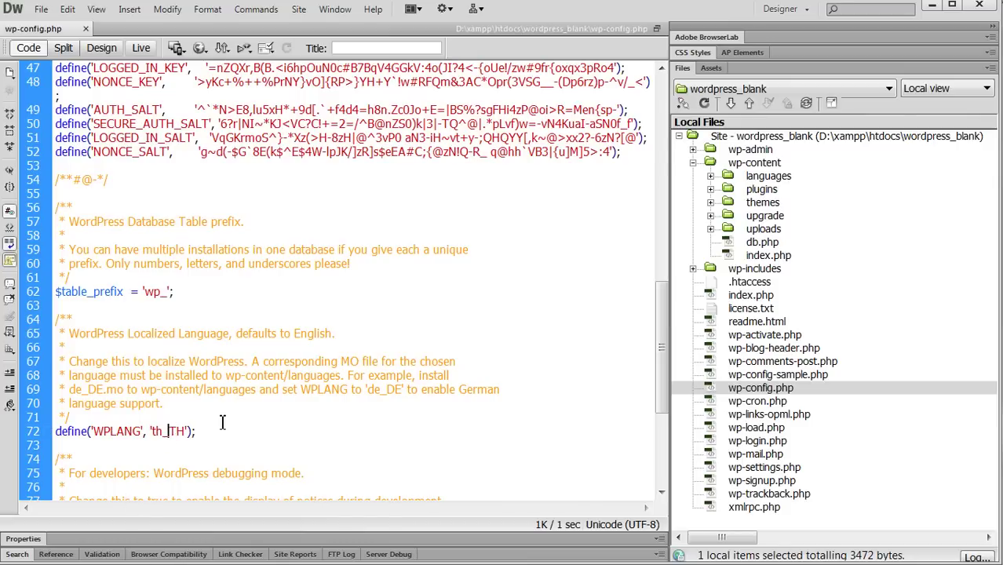
pyautogui.hotkey('alt', 'Tab')
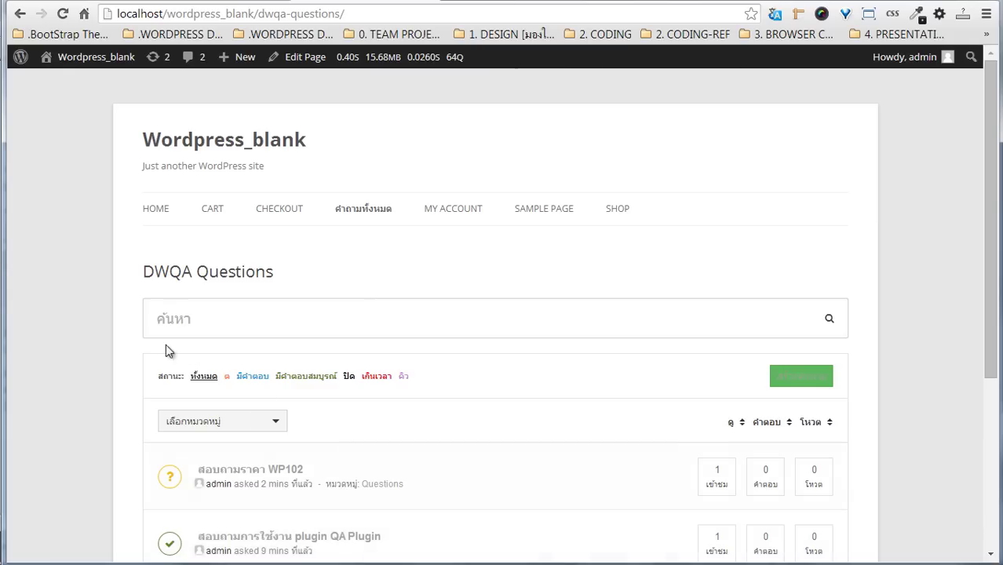
pyautogui.press('F5')
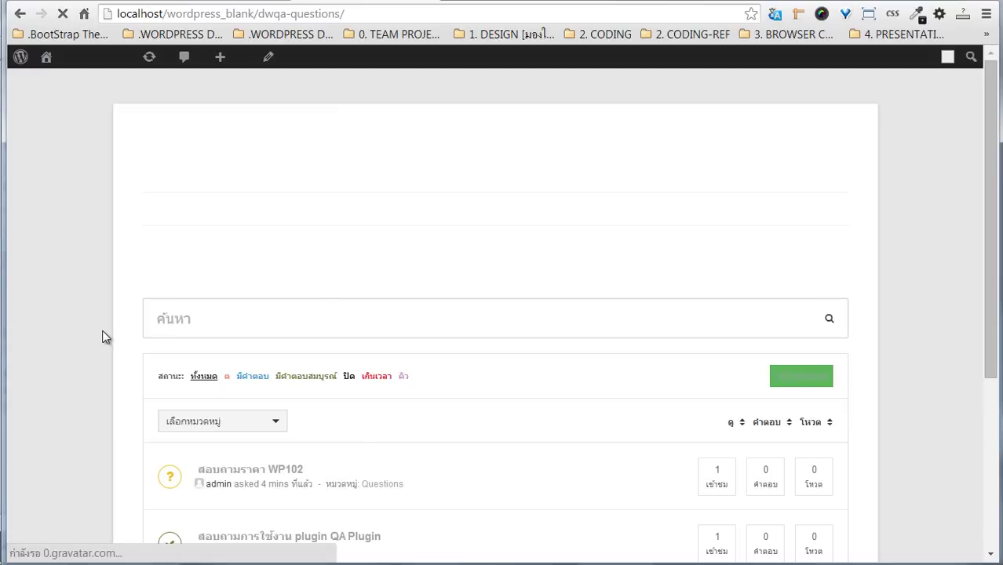
pyautogui.scroll(-2, 105, 333)
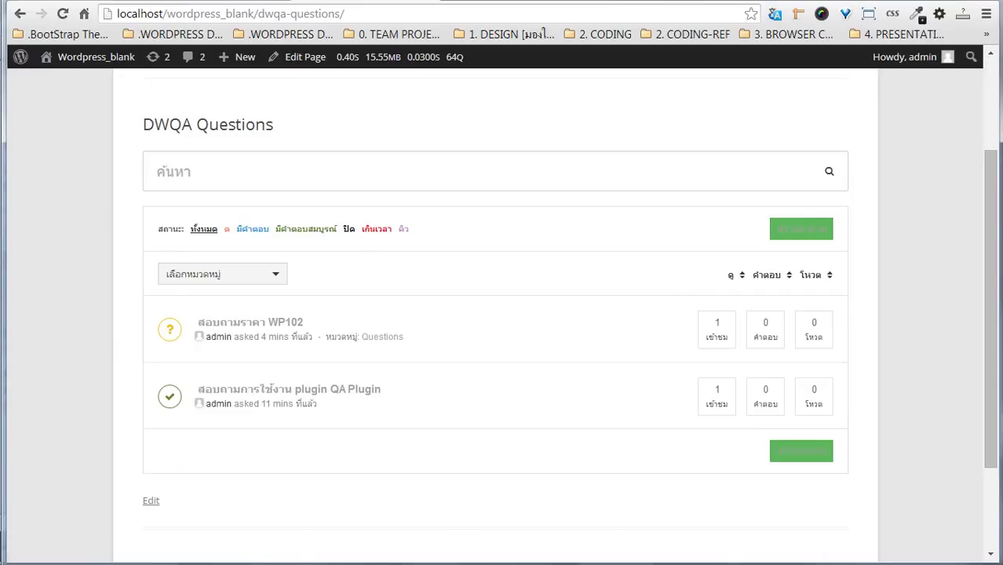
# Open the installed plugins list in the WordPress admin and highlight ".po/*.mo" in the CodeStyling Localization description.
pyautogui.hotkey('ctrl', 'Tab')
pyautogui.click(221, 9)
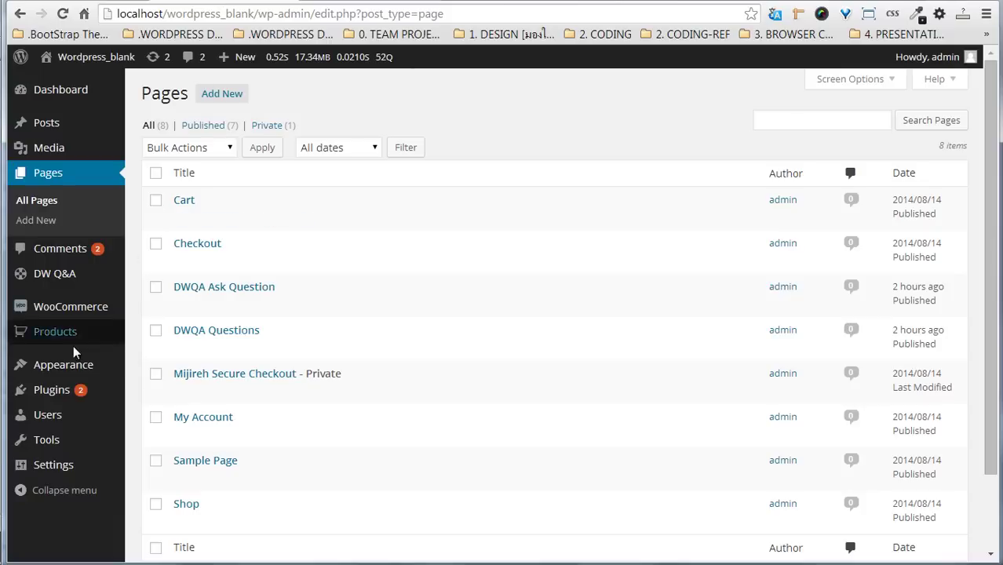
pyautogui.moveTo(73, 369)
pyautogui.moveTo(74, 389)
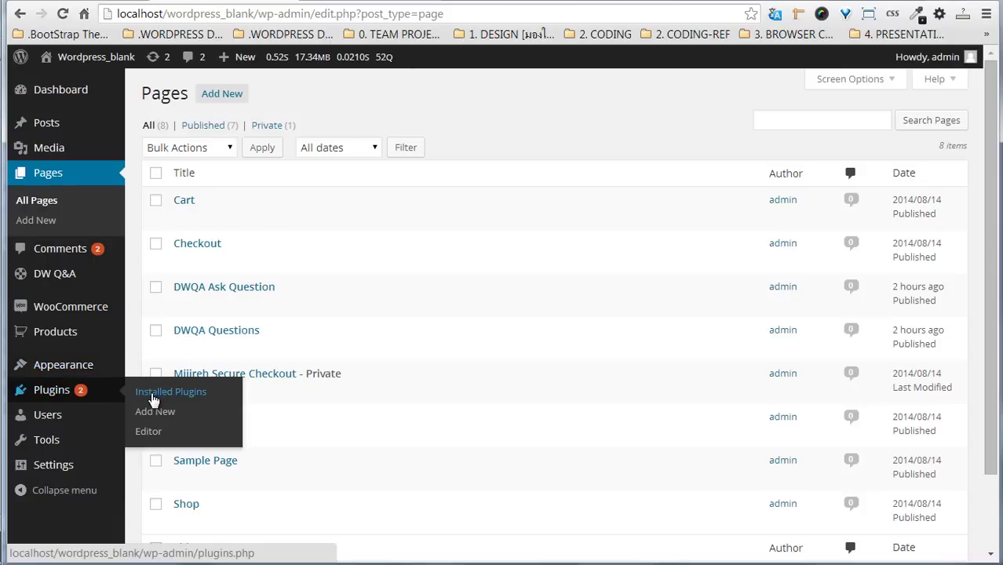
pyautogui.click(153, 399)
pyautogui.scroll(-3, 251, 381)
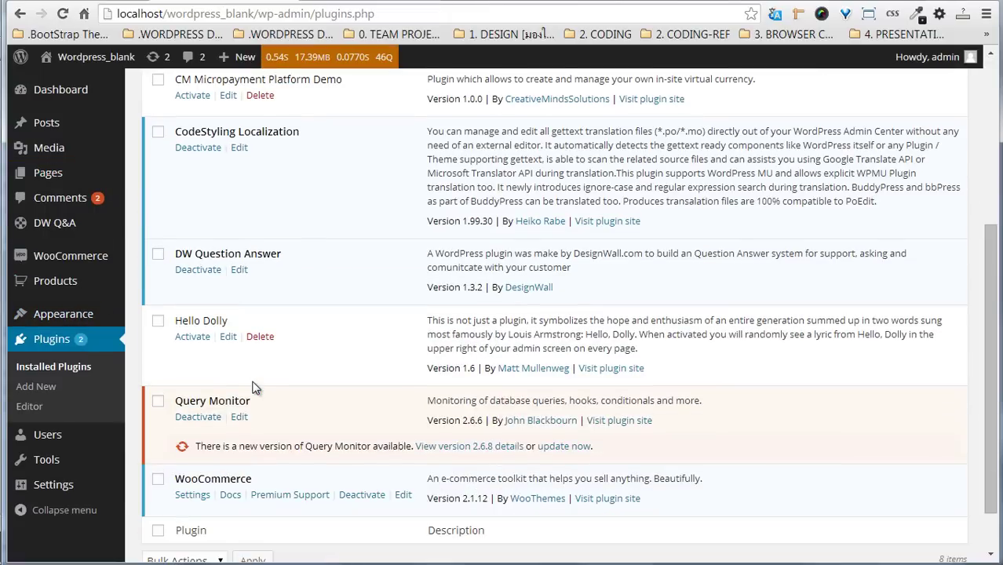
pyautogui.scroll(2, 259, 387)
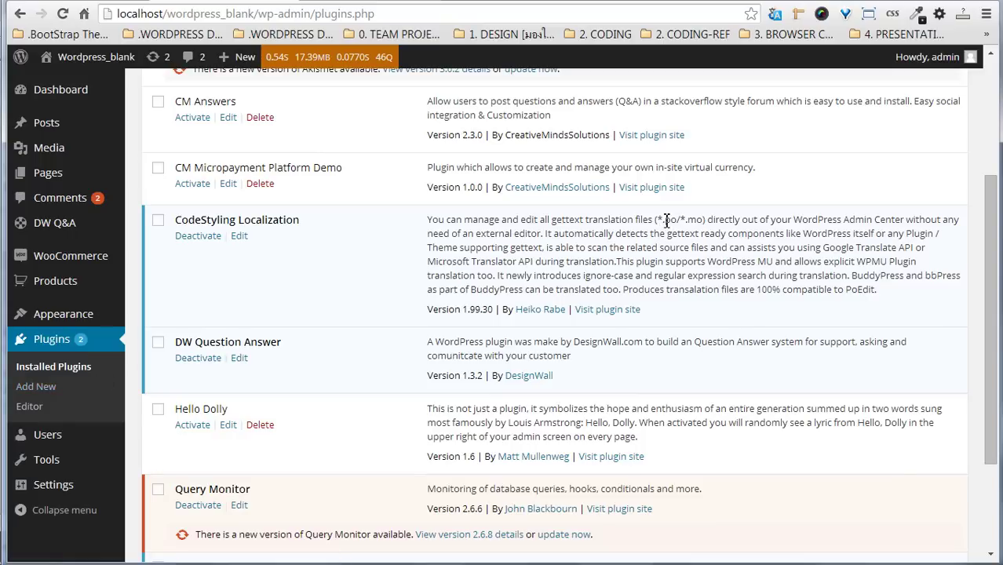
pyautogui.moveTo(666, 221); pyautogui.dragTo(706, 222)
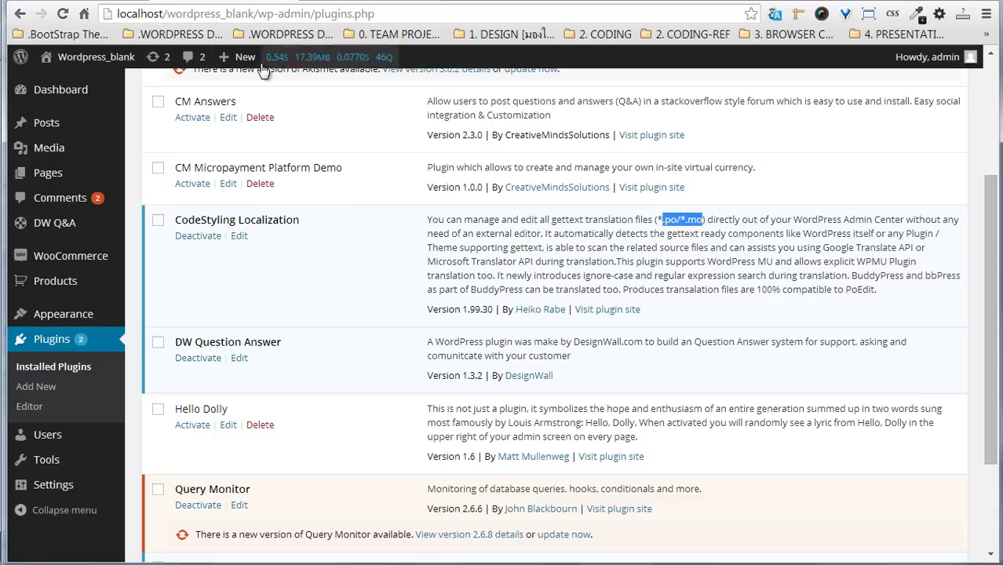
# Review the Thai interface labels on the DWQA Questions page and return to the installed plugins list.
pyautogui.hotkey('ctrl', 'Tab')
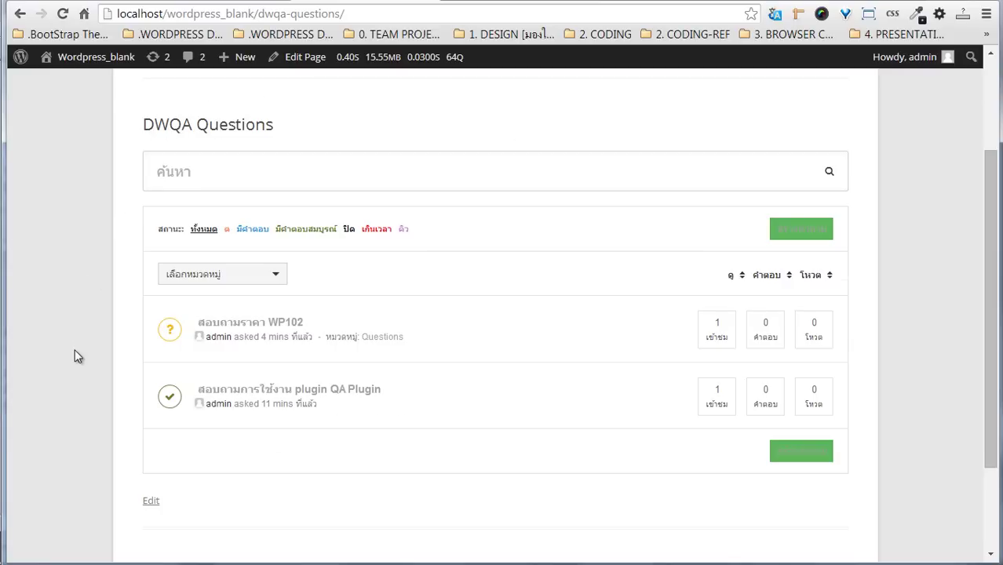
pyautogui.scroll(2, 79, 353)
pyautogui.scroll(-1, 106, 349)
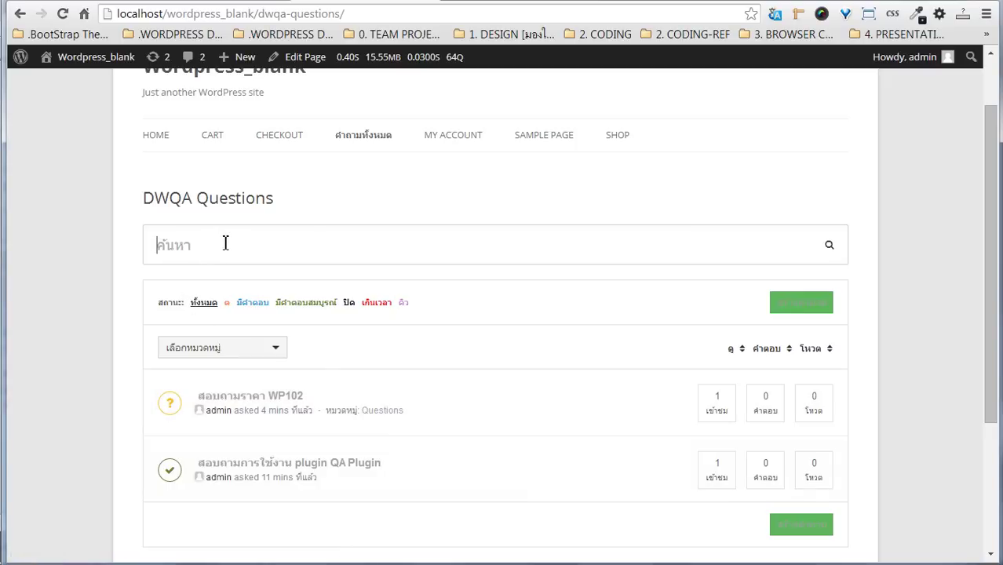
pyautogui.click(188, 1)
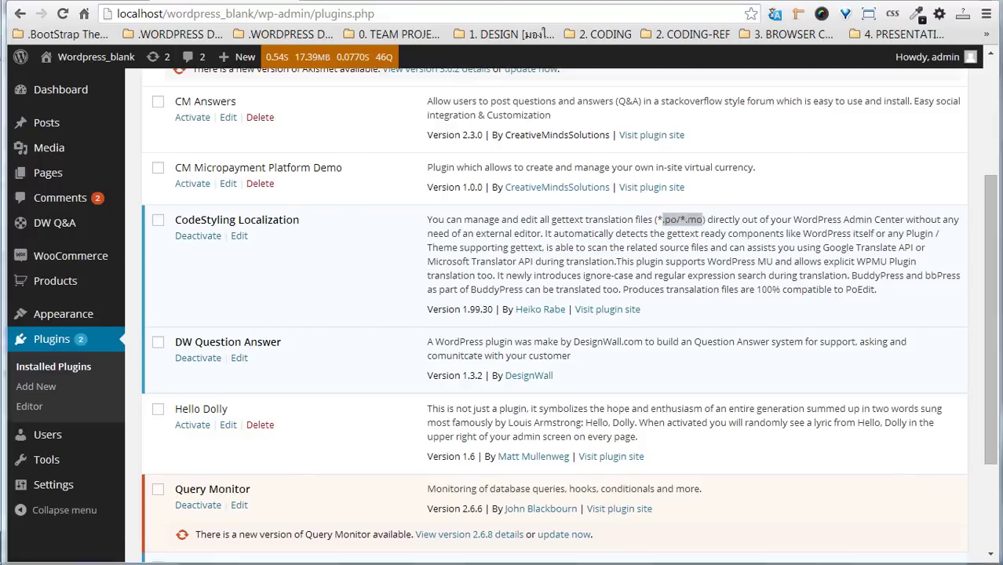
# In the file explorer, point out the Thai translation files dwqa-th_TH.po and dwqa-th_TH.mo.
pyautogui.hotkey('alt', 'Tab')
pyautogui.click(369, 387)
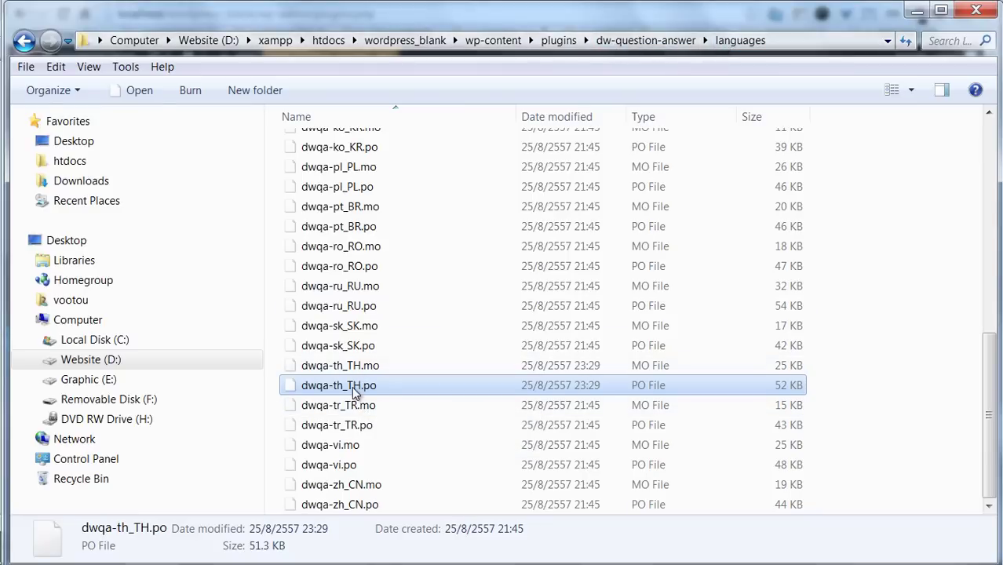
pyautogui.click(345, 367)
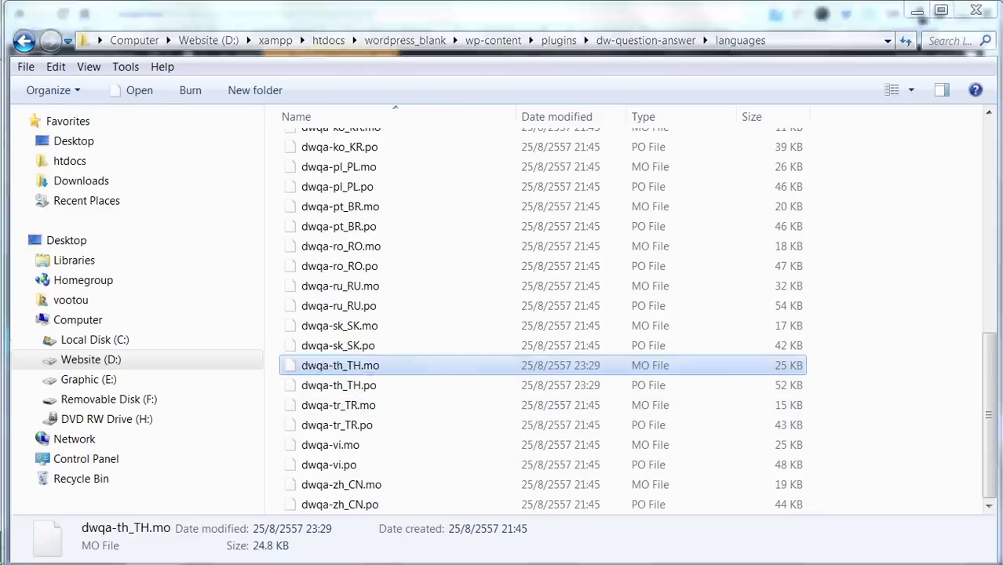
# Back in the browser, highlight the CodeStyling Localization plugin name and open its Localization page for managing language files.
pyautogui.hotkey('alt', 'Tab')
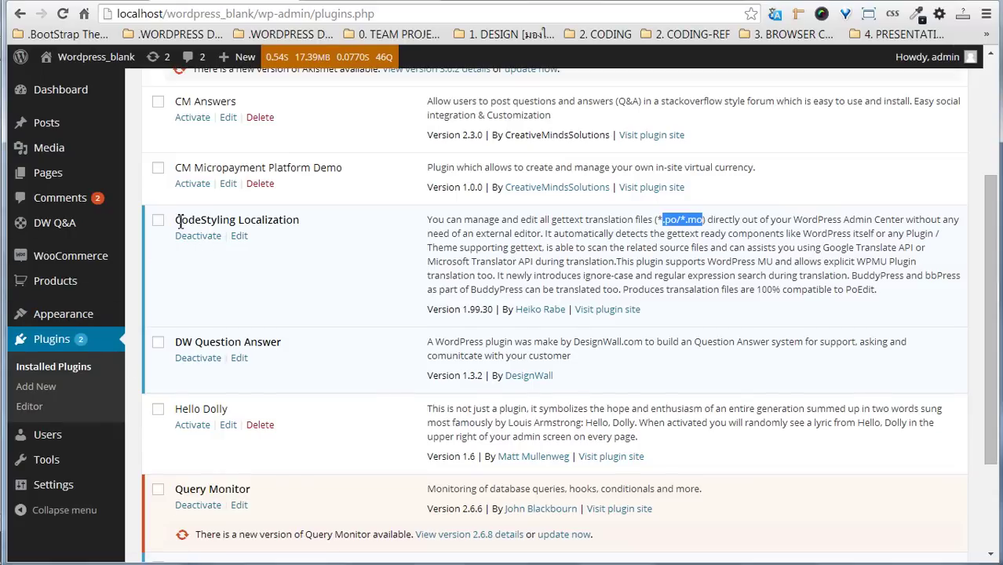
pyautogui.moveTo(175, 219); pyautogui.dragTo(306, 220)
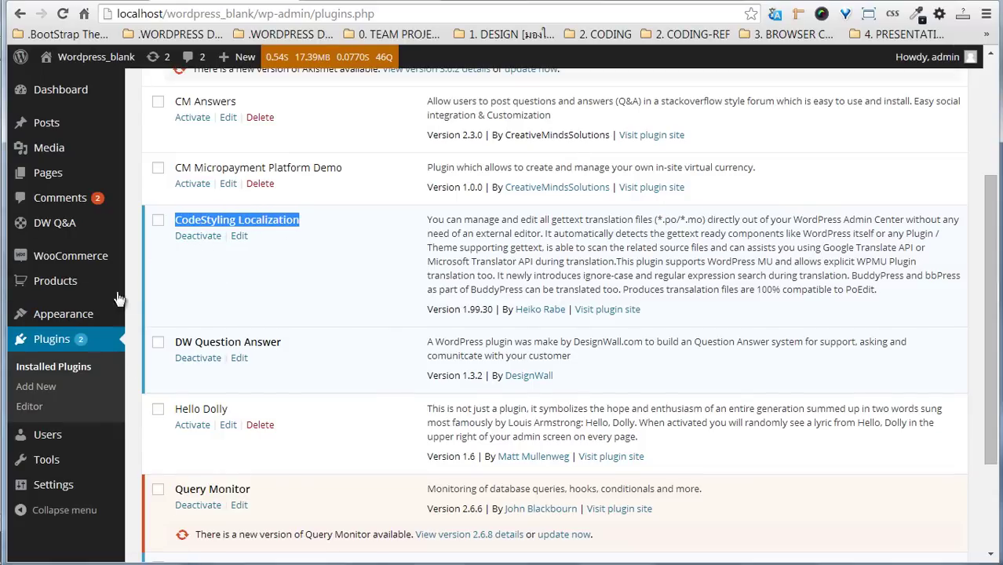
pyautogui.moveTo(95, 322)
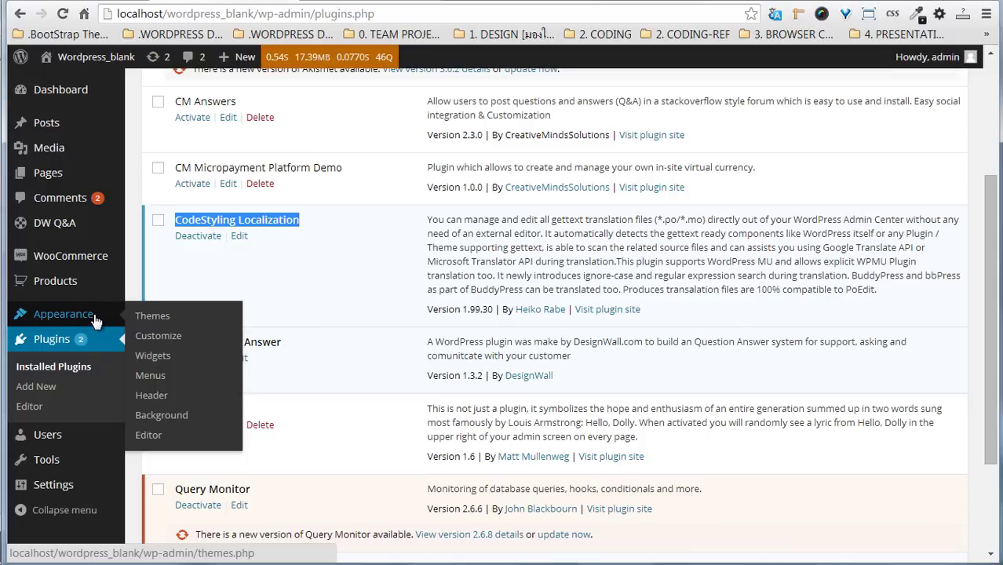
pyautogui.moveTo(78, 475)
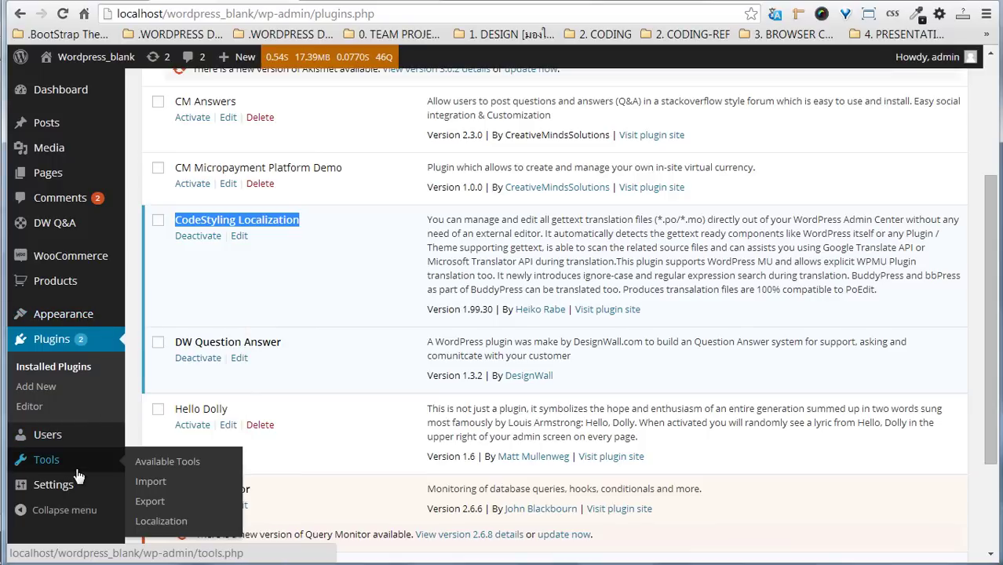
pyautogui.click(174, 524)
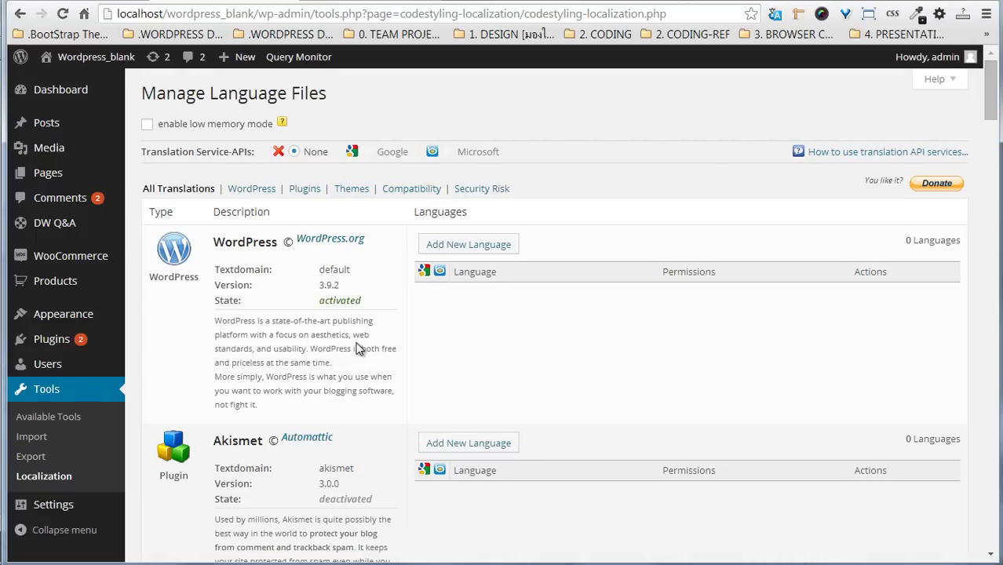
# Rescan the PHP source files for the Thai (ไทย/ประเทศไทย) language of the DW Question Answer plugin and close the finished scan.
pyautogui.scroll(-12, 358, 350)
pyautogui.scroll(-8, 361, 350)
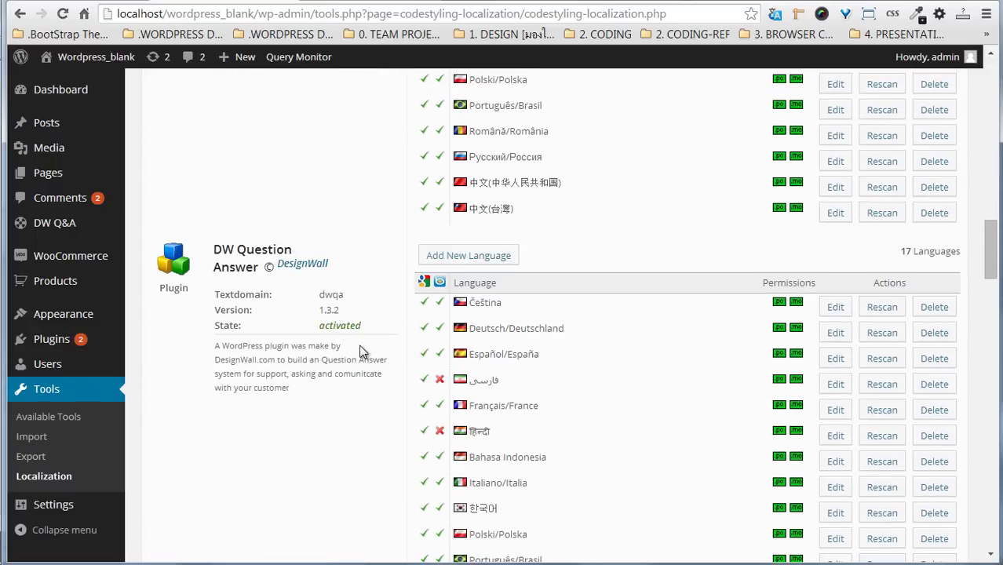
pyautogui.scroll(-4, 409, 356)
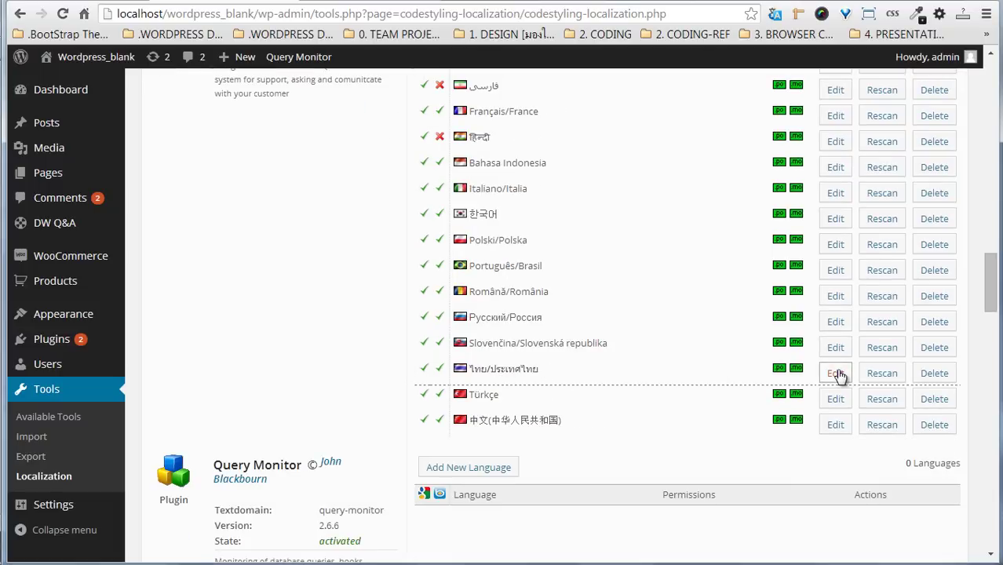
pyautogui.click(876, 375)
pyautogui.click(495, 333)
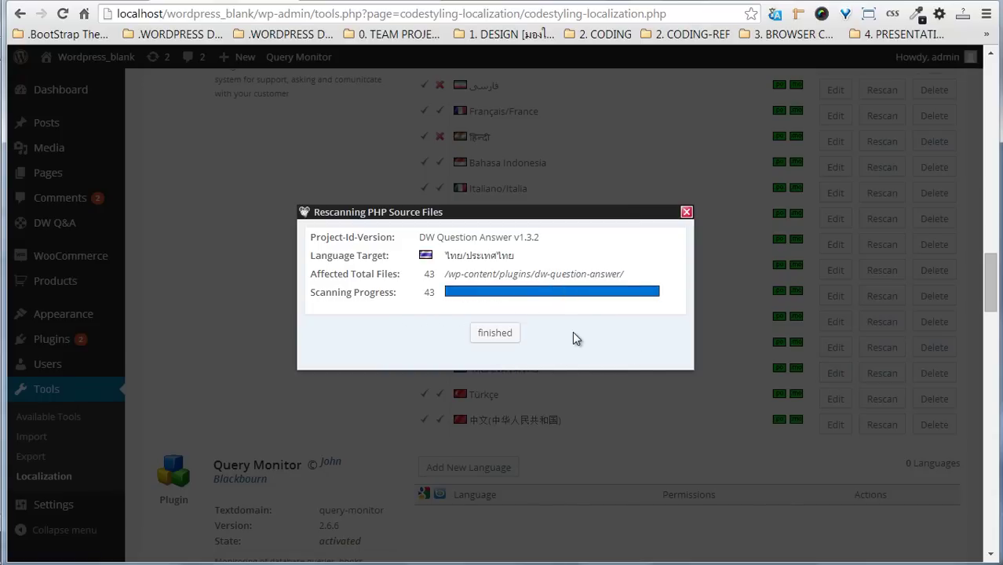
pyautogui.click(496, 332)
# Open the plugin's Thai language file for translation and save the "Question" entry with the translation คำถาม.
pyautogui.click(834, 378)
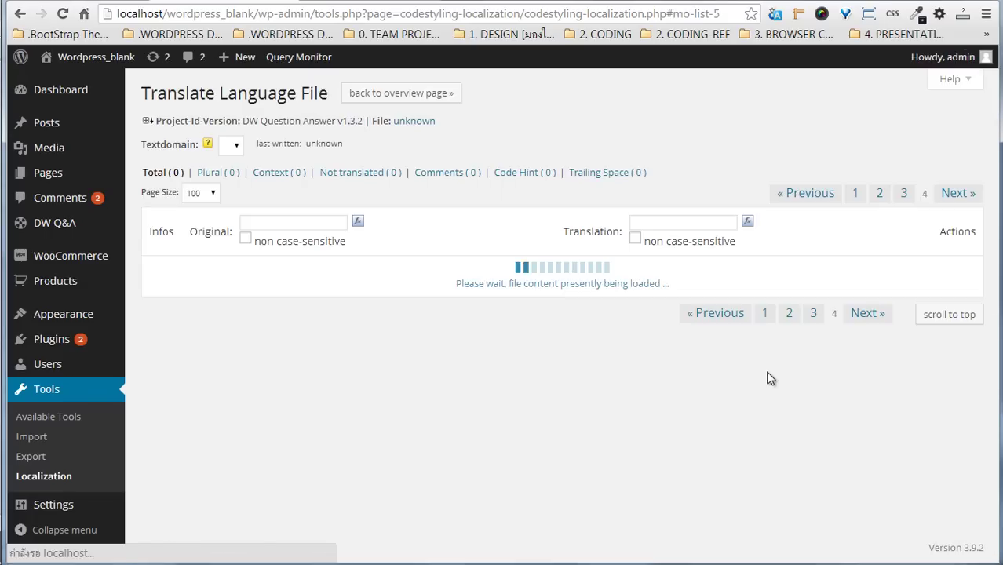
pyautogui.scroll(-1, 476, 338)
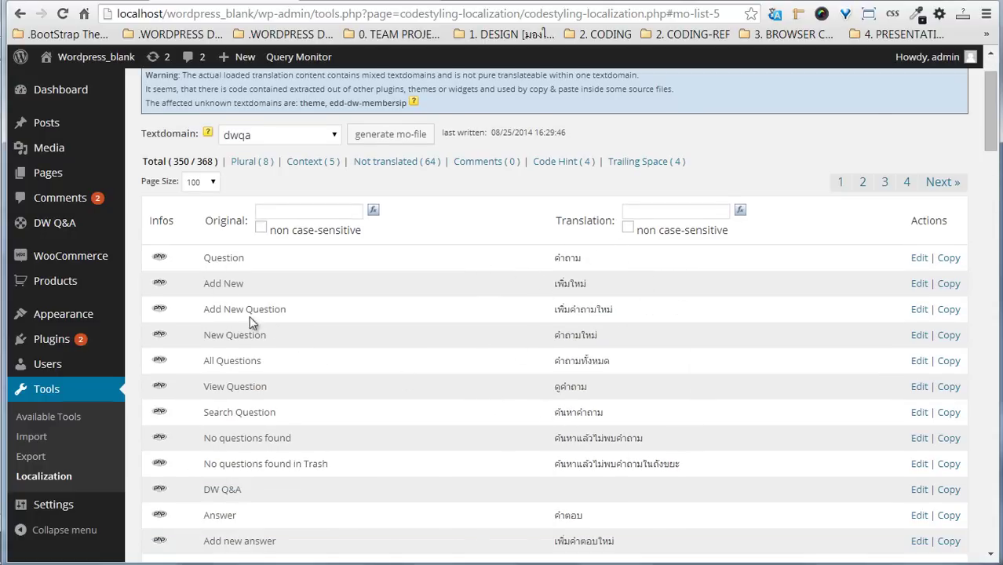
pyautogui.click(918, 258)
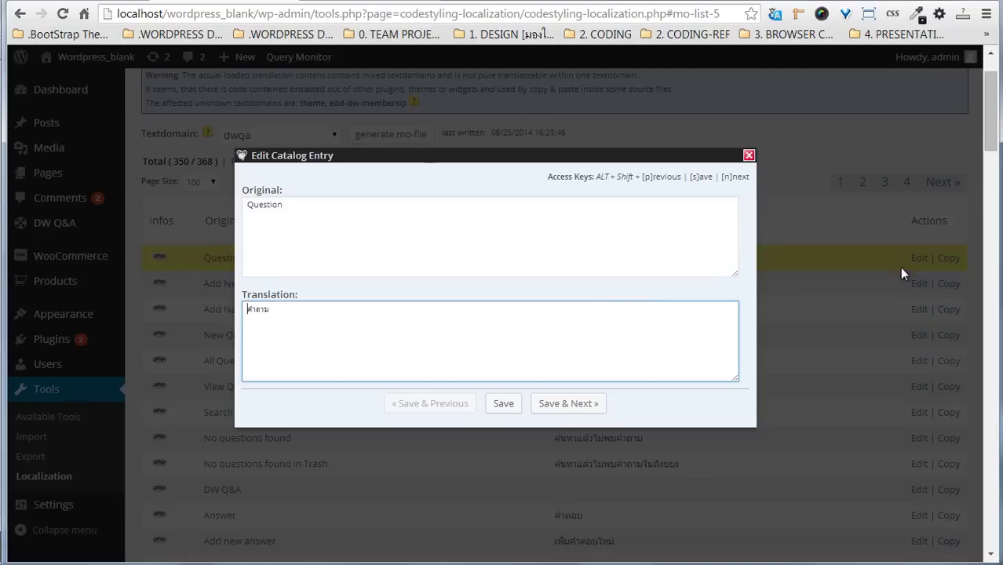
pyautogui.moveTo(269, 311); pyautogui.dragTo(252, 315)
pyautogui.click(502, 404)
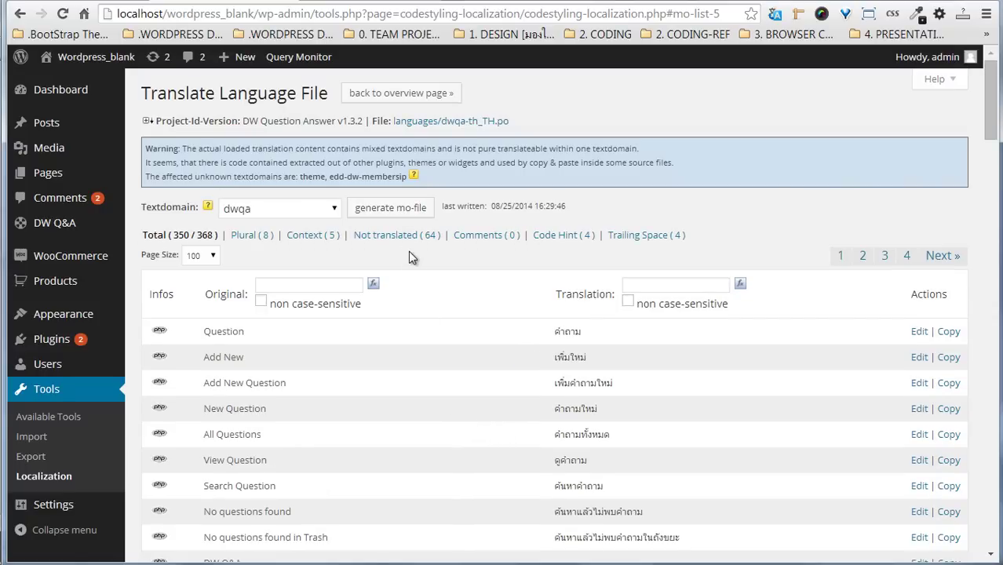
# Return to the DWQA Questions page and look over the whole page from search box to footer.
pyautogui.click(367, 3)
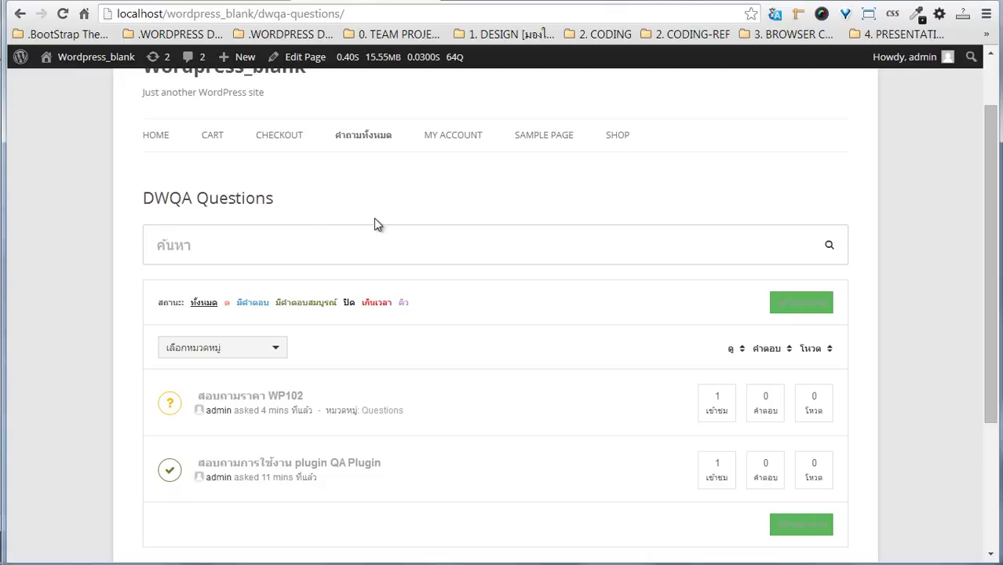
pyautogui.click(273, 257)
pyautogui.scroll(-3, 377, 446)
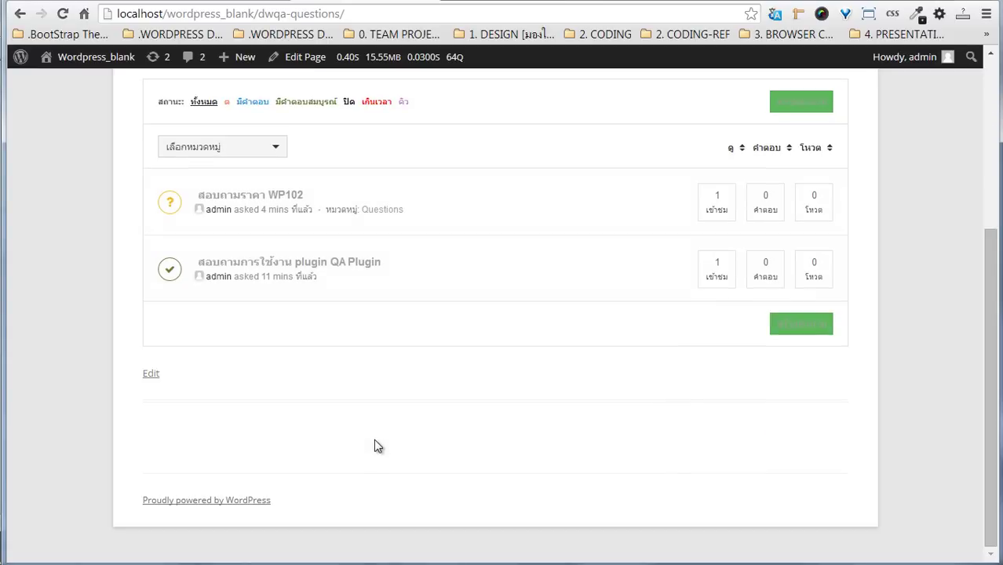
pyautogui.scroll(4, 376, 444)
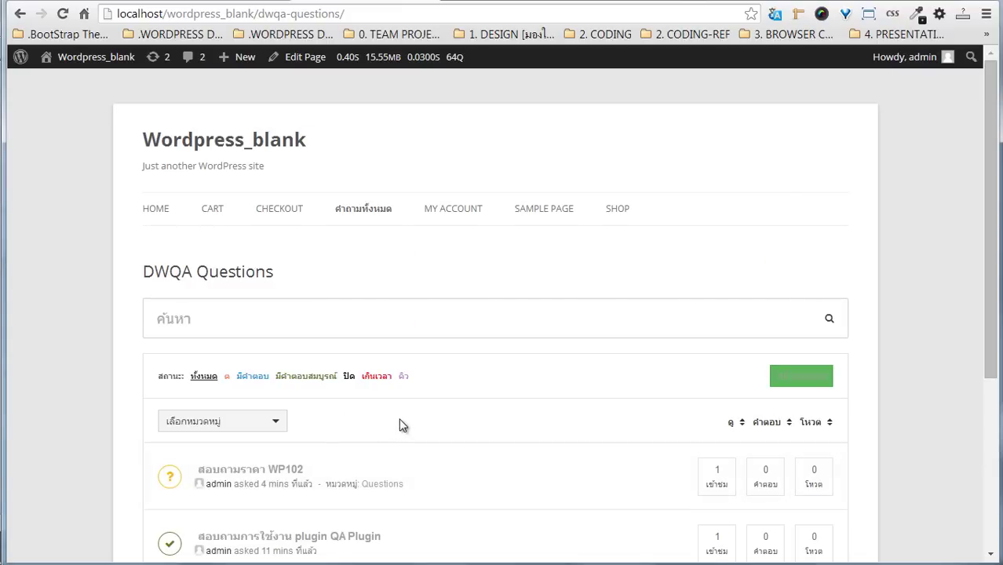